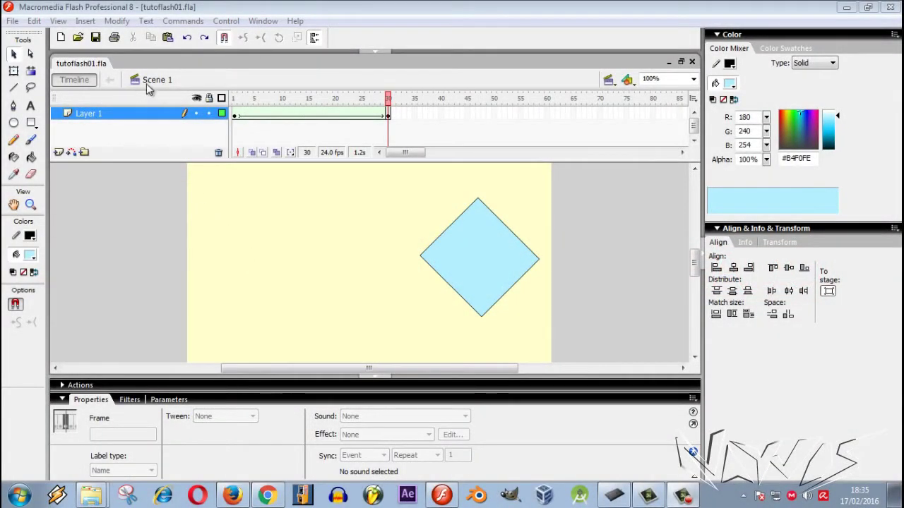
# Open the keyboard shortcuts settings and make Macromedia Standard the current shortcut set
pyautogui.click(58, 21)
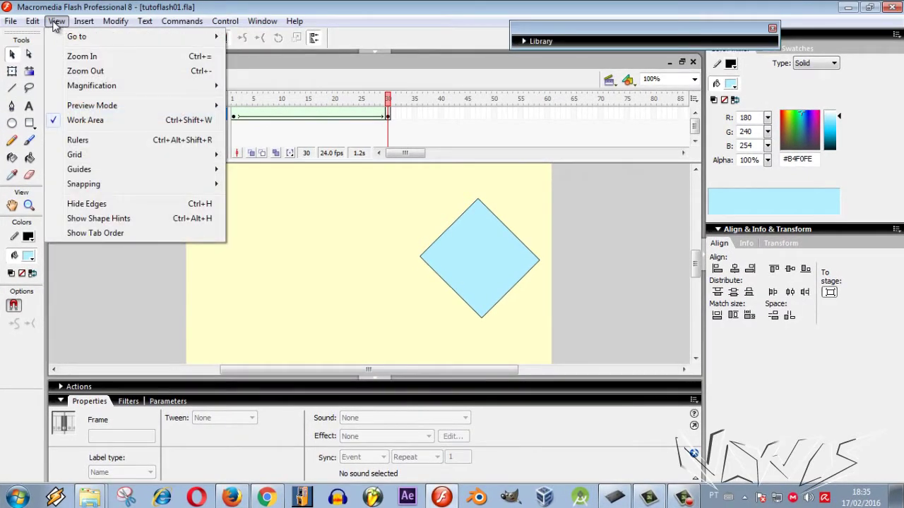
pyautogui.moveTo(33, 21)
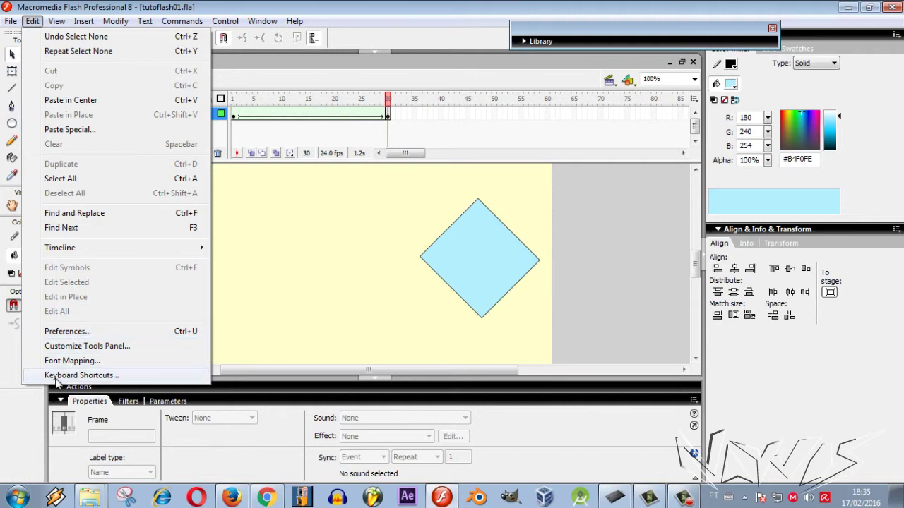
pyautogui.click(76, 376)
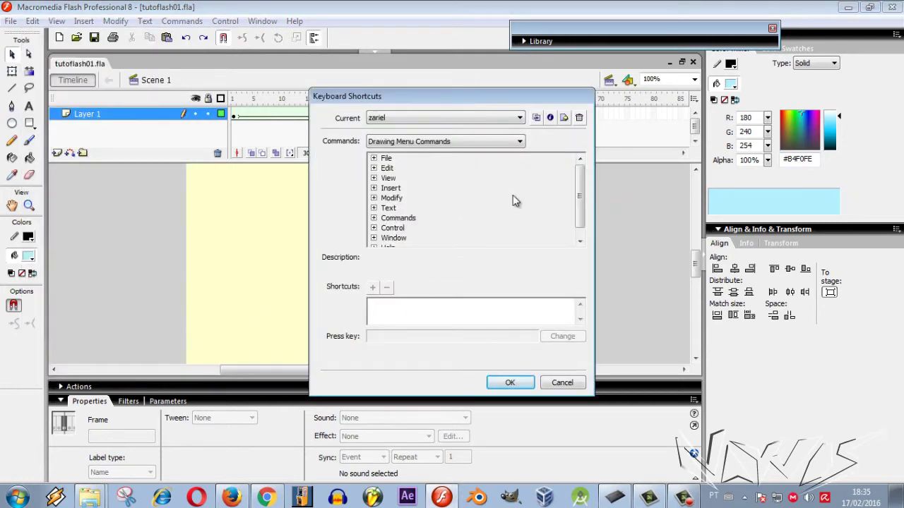
pyautogui.click(520, 119)
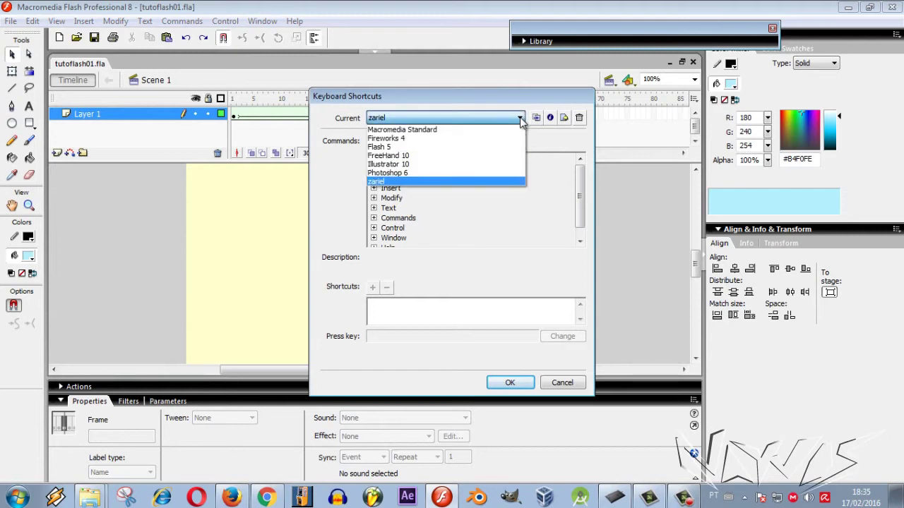
pyautogui.click(520, 119)
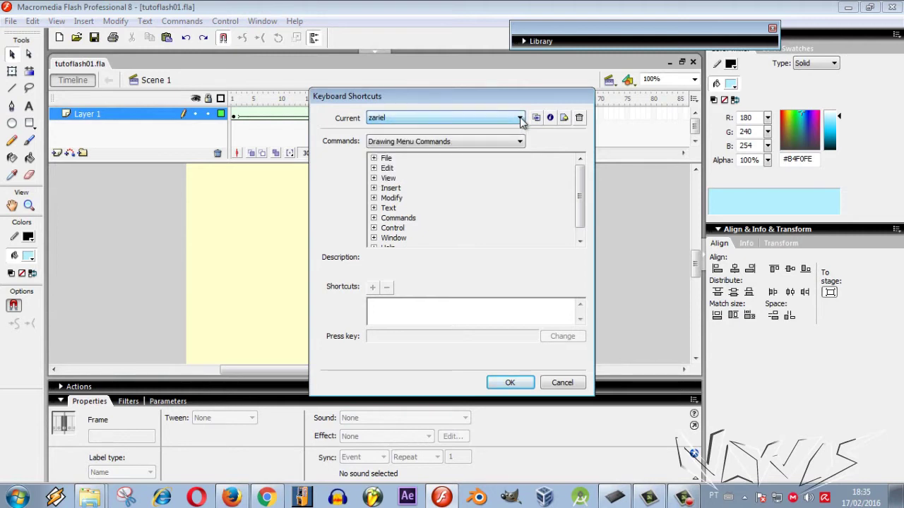
pyautogui.click(520, 119)
pyautogui.click(402, 129)
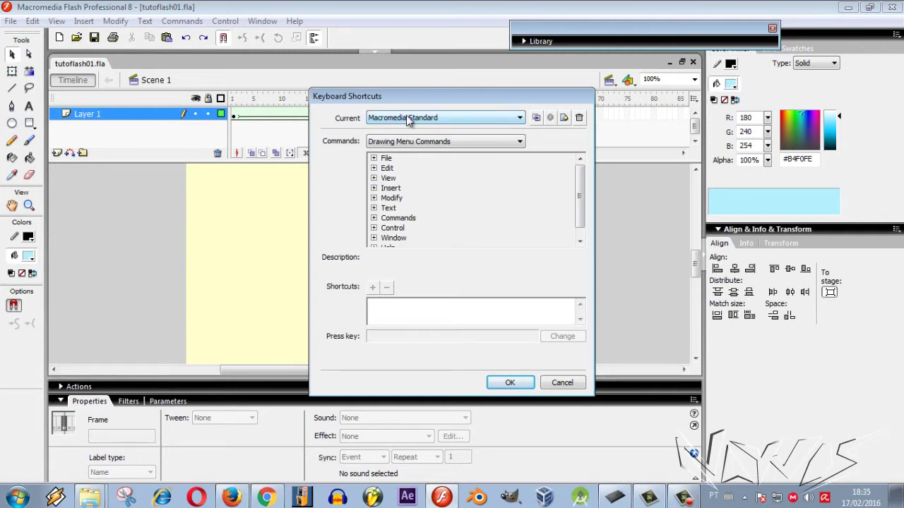
# Duplicate the Macromedia Standard shortcut set under the name Tutorial
pyautogui.click(536, 120)
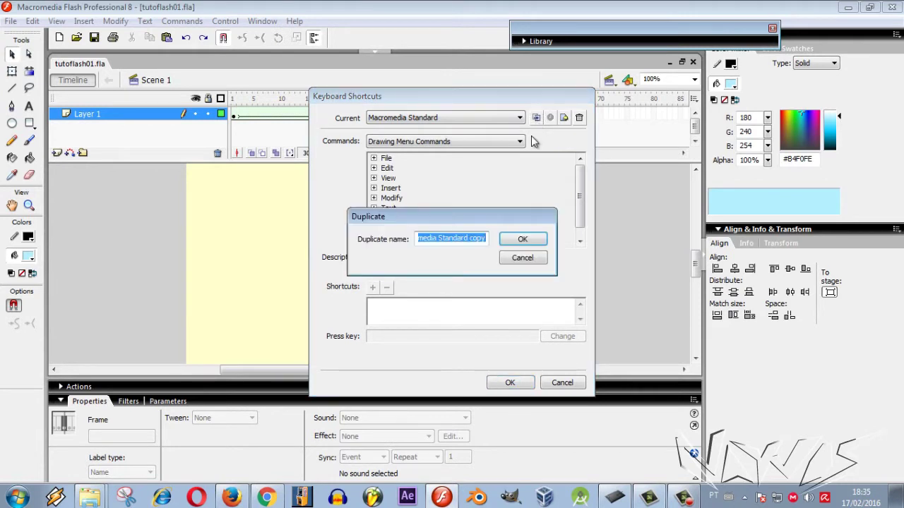
pyautogui.click(475, 239)
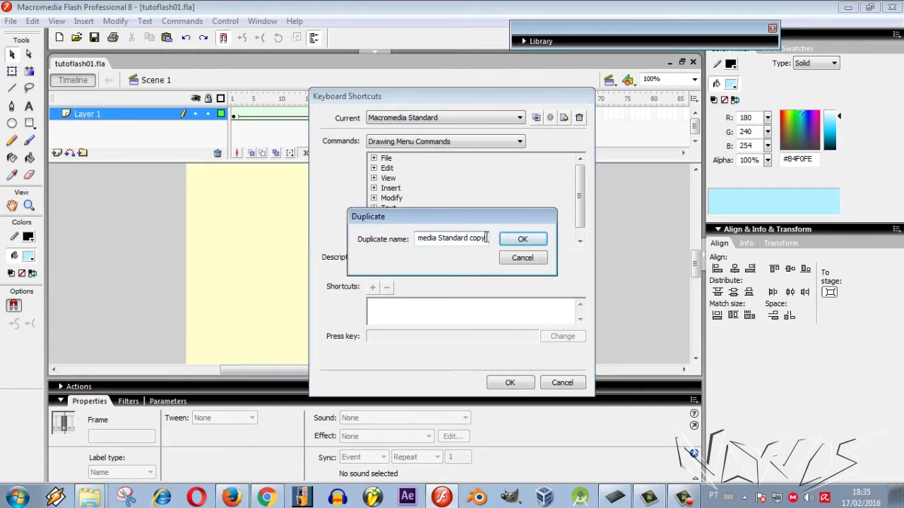
pyautogui.moveTo(486, 238); pyautogui.dragTo(279, 240)
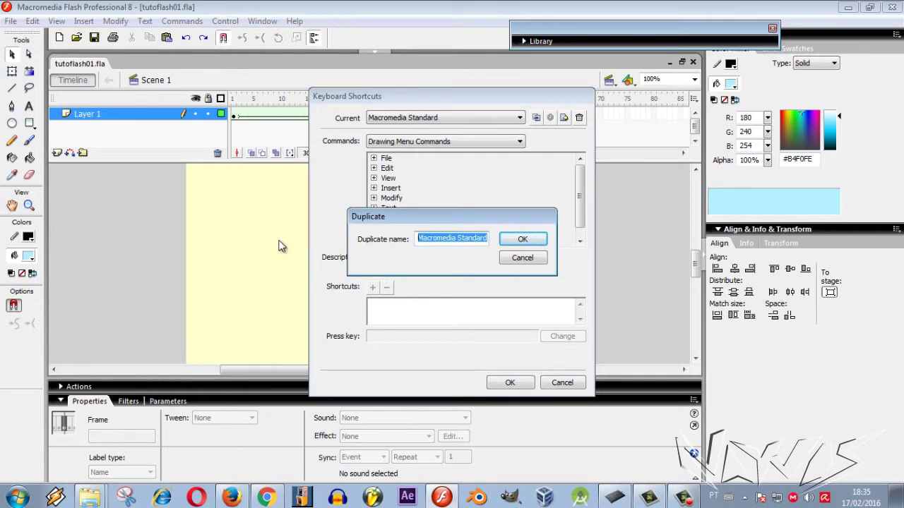
pyautogui.write('Tutro')
pyautogui.write('Tu')
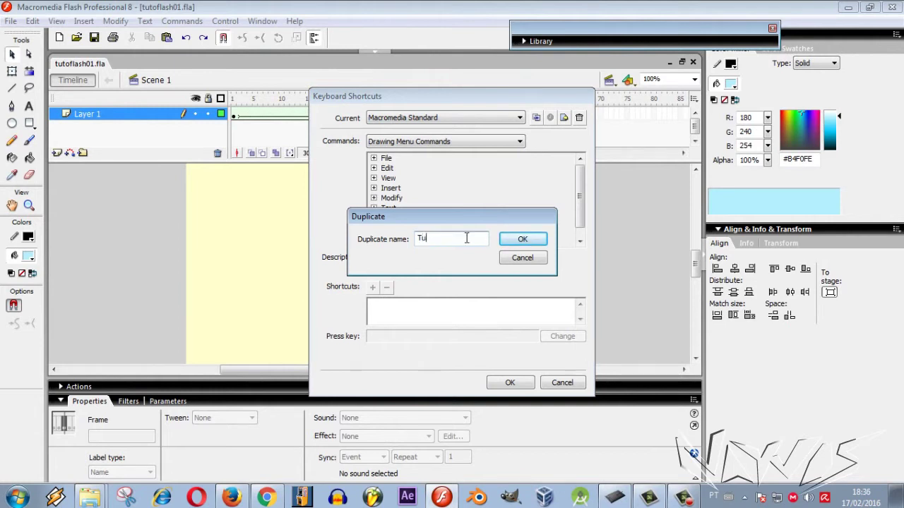
pyautogui.write('Tutorial')
pyautogui.click(519, 240)
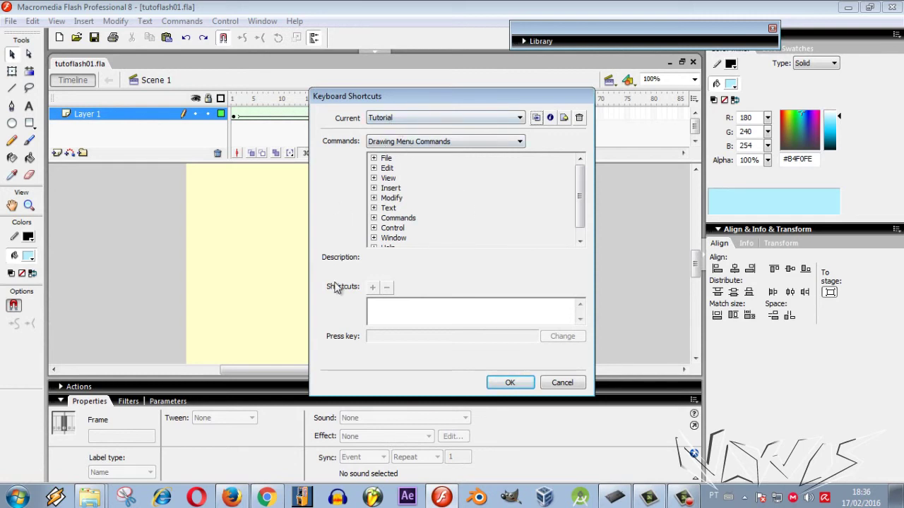
# Add Spacebar as an additional shortcut for the Clear command among the Edit commands of the Tutorial set
pyautogui.click(374, 168)
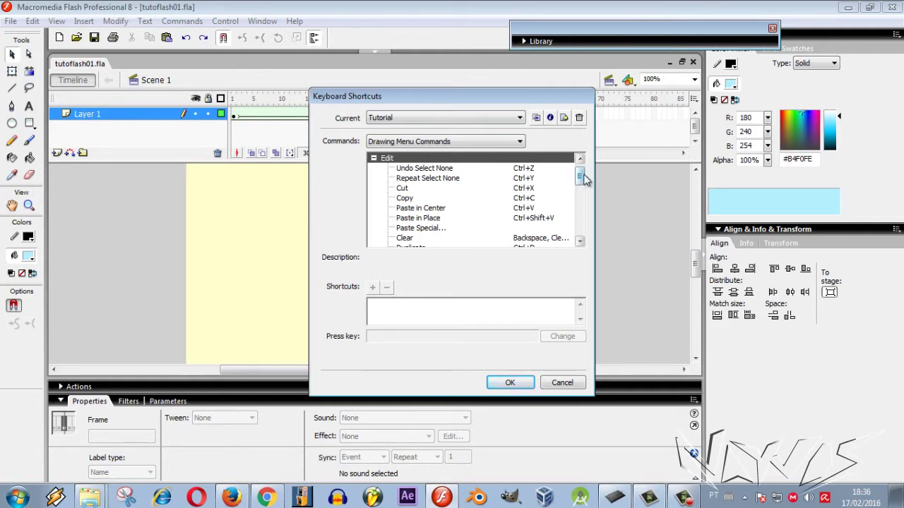
pyautogui.scroll(-1, 581, 178)
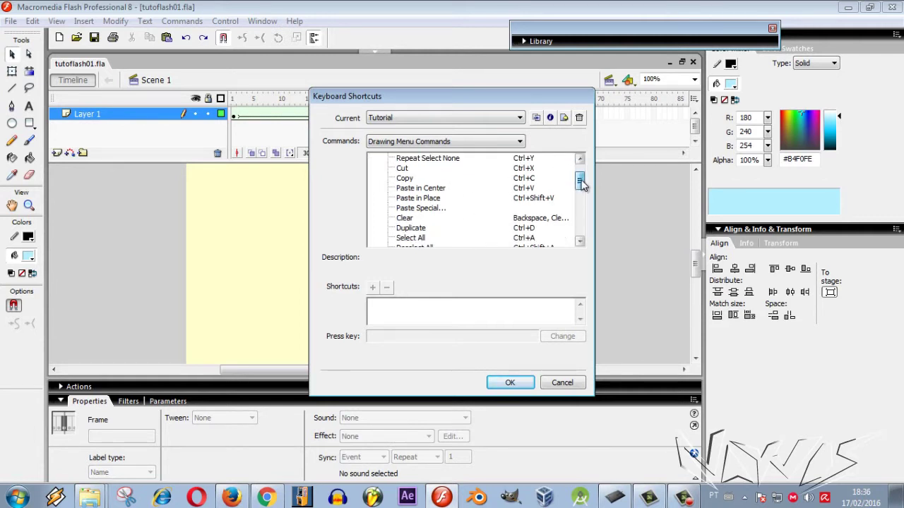
pyautogui.click(407, 221)
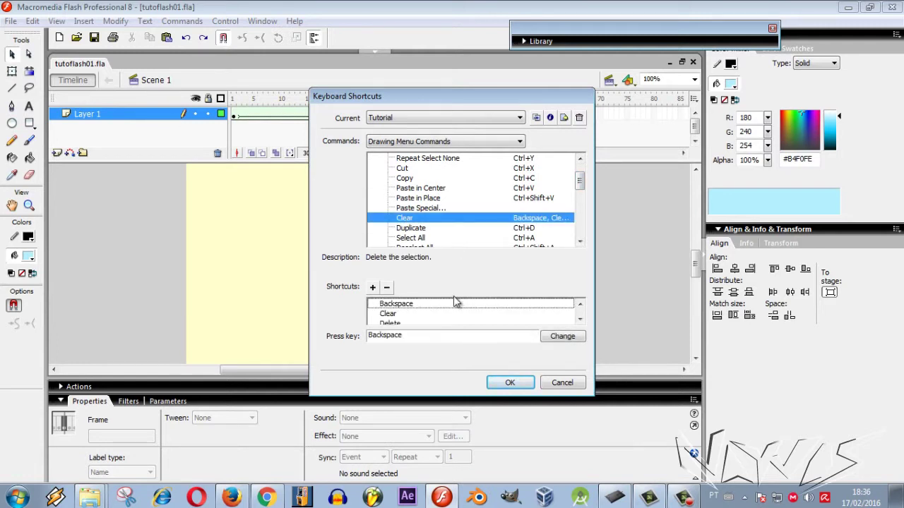
pyautogui.click(579, 320)
pyautogui.click(580, 304)
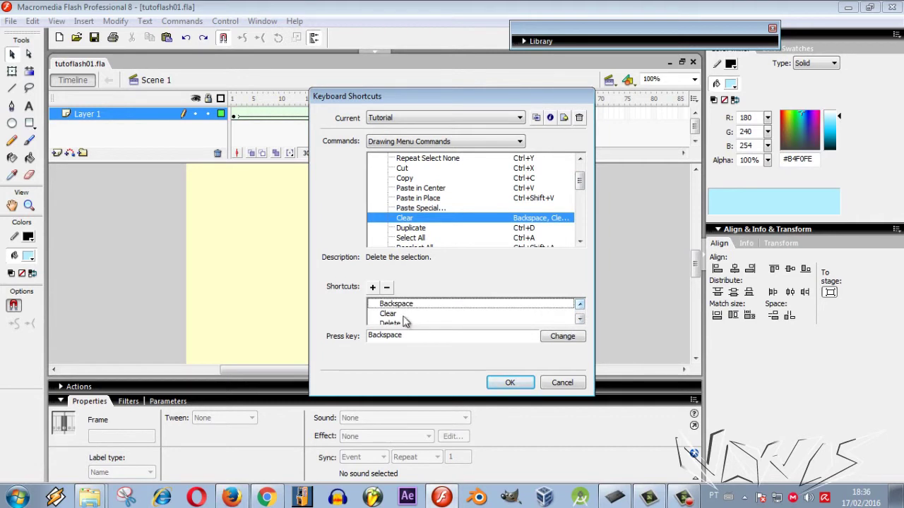
pyautogui.click(393, 313)
pyautogui.click(390, 323)
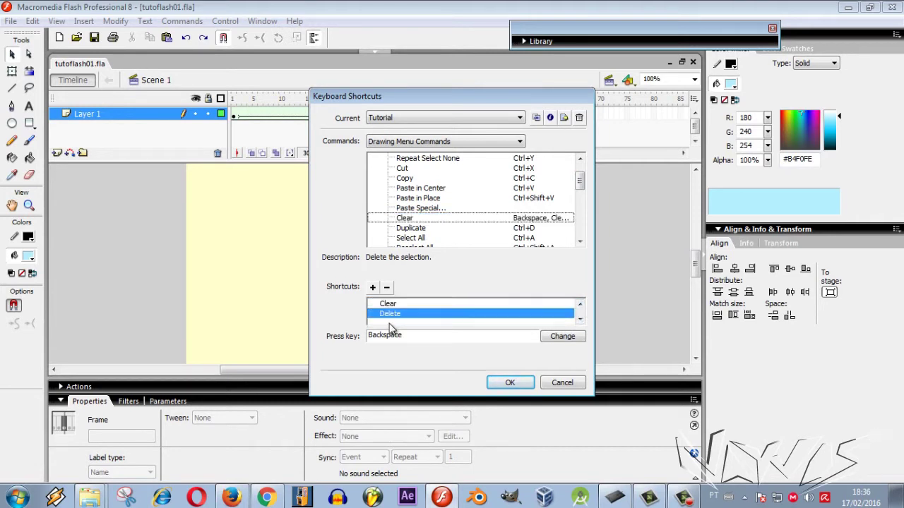
pyautogui.click(373, 288)
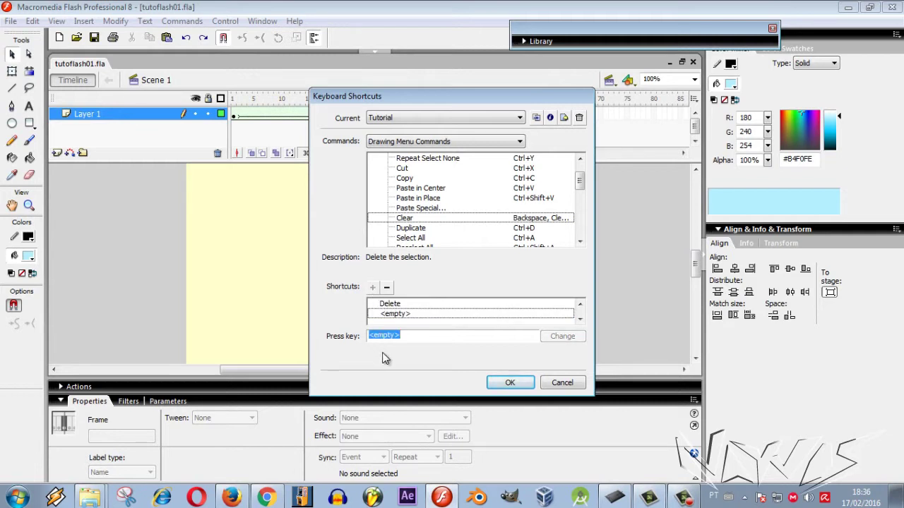
pyautogui.press('space')
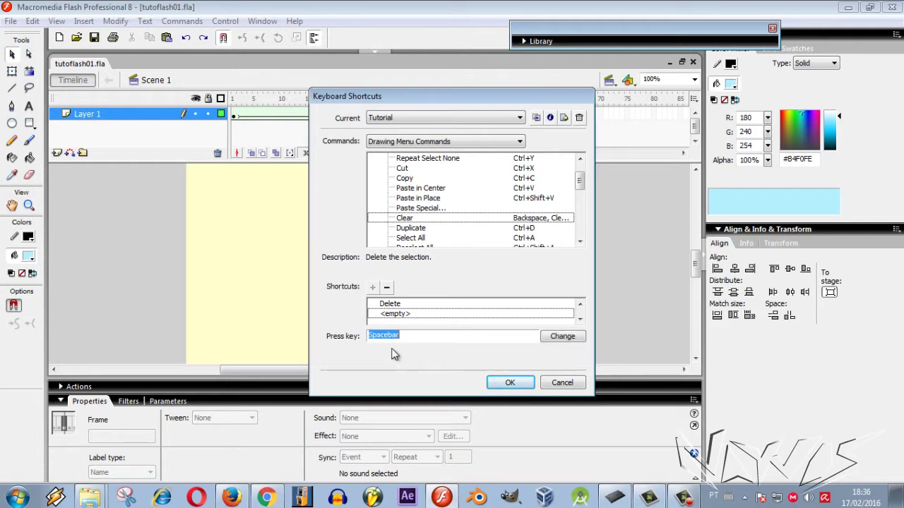
pyautogui.click(557, 338)
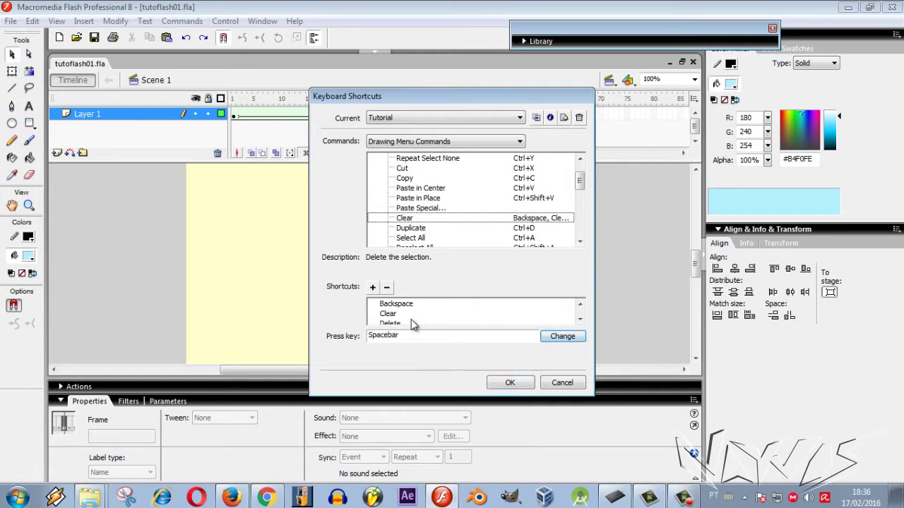
pyautogui.click(581, 321)
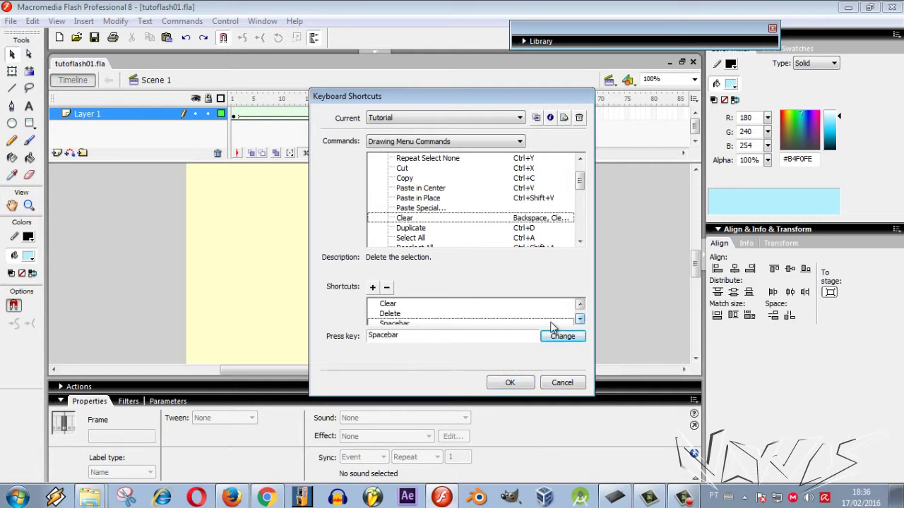
pyautogui.click(404, 322)
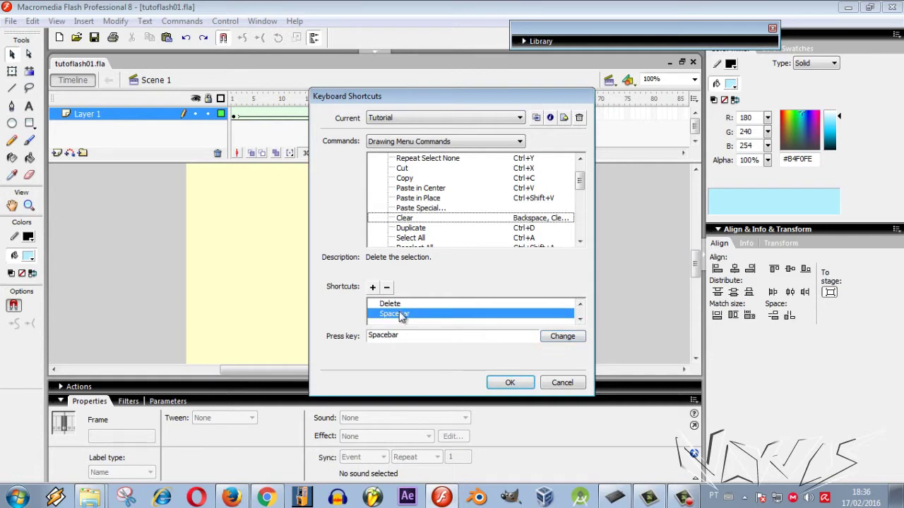
# Assign Ctrl+Numpad 0 to the Smooth command in the Shape group of the Modify commands and save the shortcut settings
pyautogui.moveTo(580, 182)
pyautogui.mouseDown()
pyautogui.moveTo(583, 195)
pyautogui.moveTo(583, 175)
pyautogui.mouseUp()
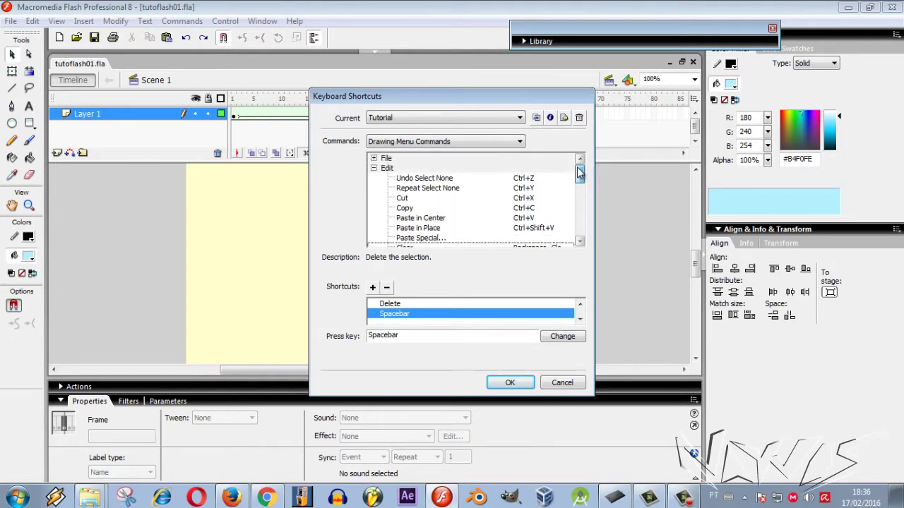
pyautogui.click(374, 169)
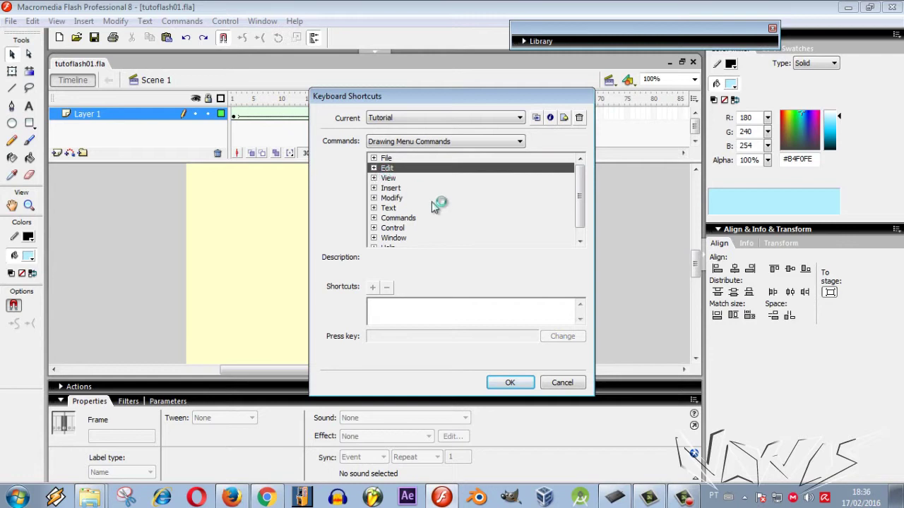
pyautogui.click(374, 199)
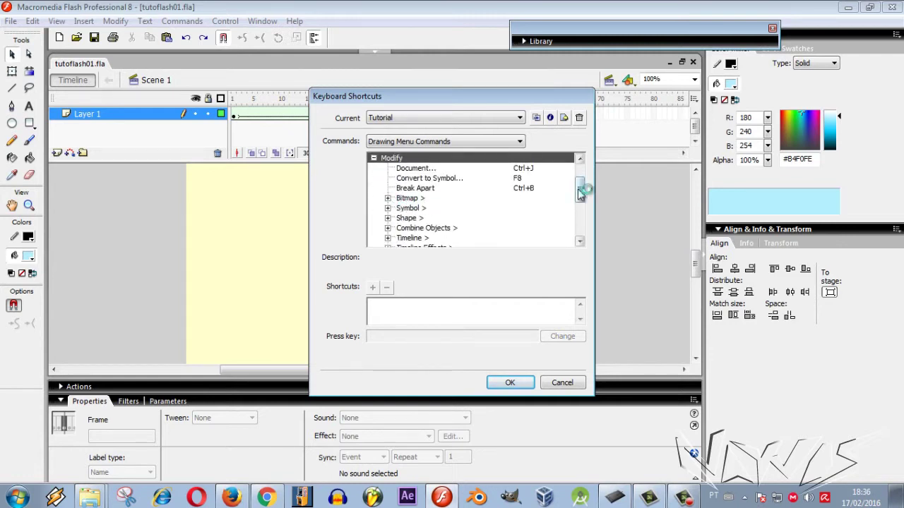
pyautogui.moveTo(580, 194); pyautogui.dragTo(581, 187)
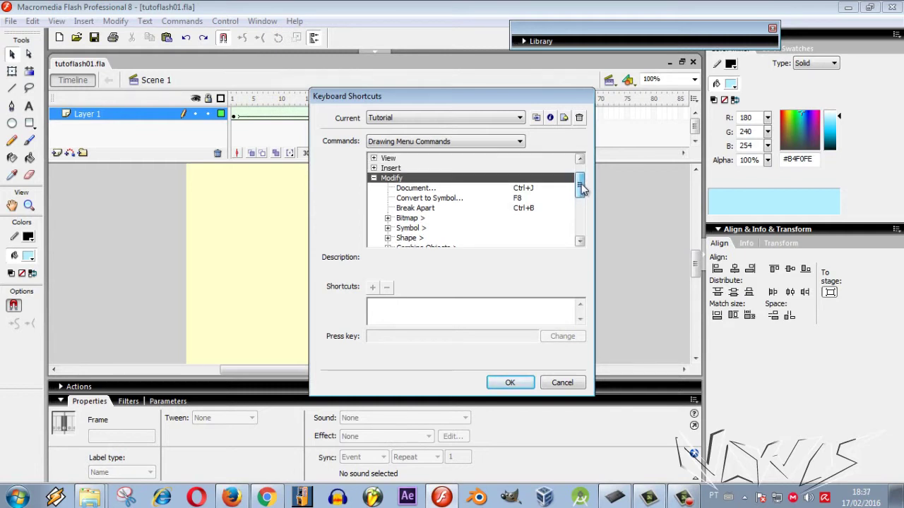
pyautogui.moveTo(581, 185); pyautogui.dragTo(580, 191)
pyautogui.click(387, 208)
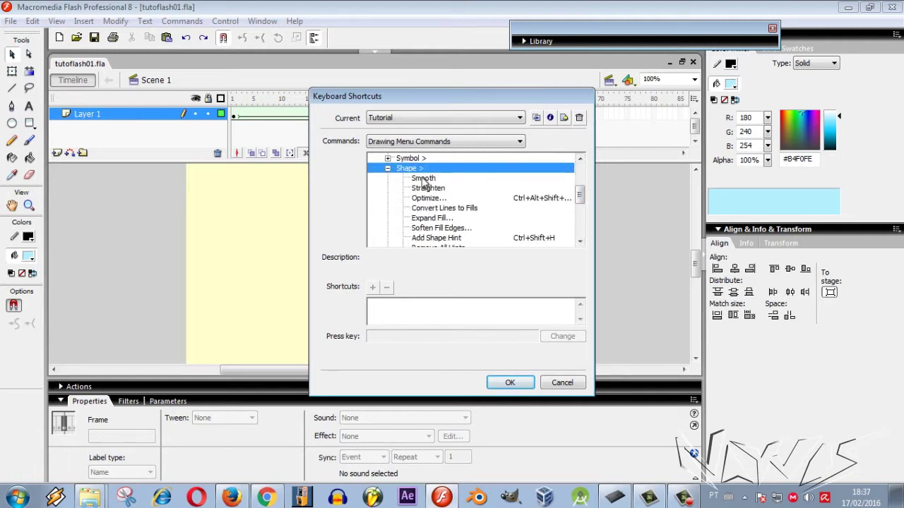
pyautogui.click(424, 179)
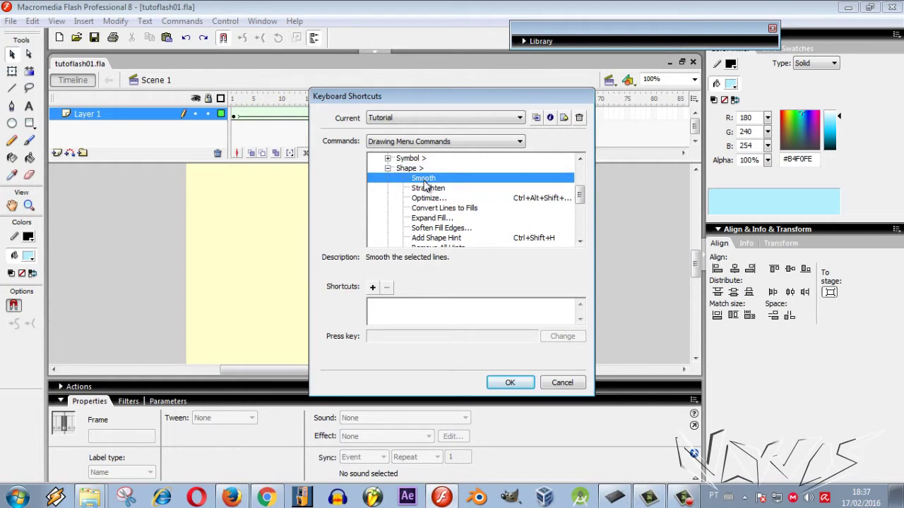
pyautogui.click(374, 288)
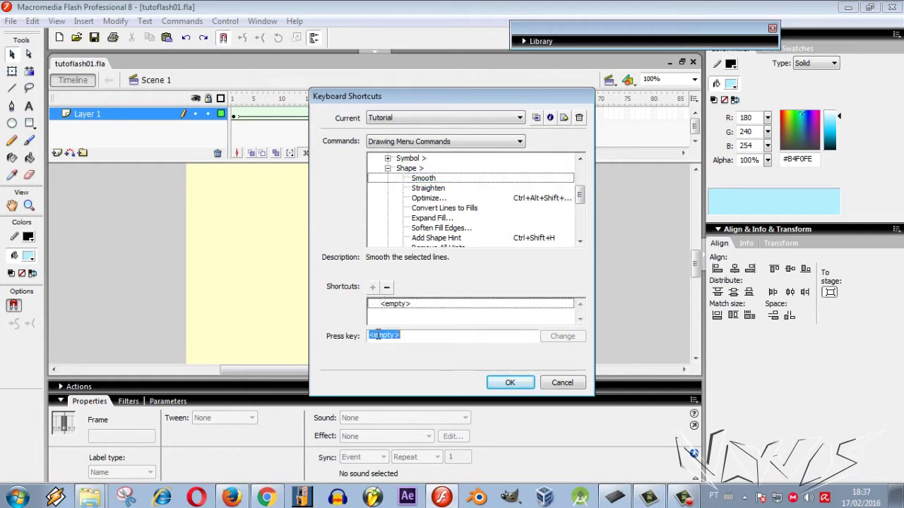
pyautogui.press('ctrl+KP_0')
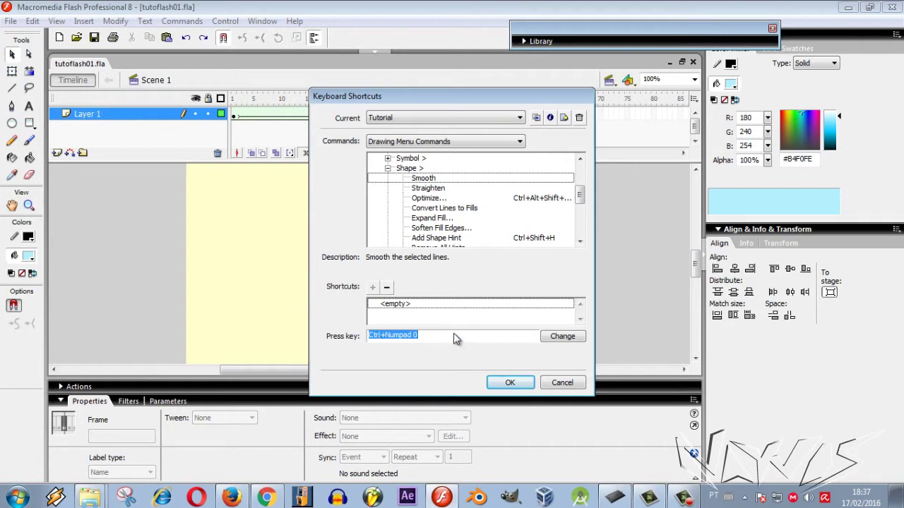
pyautogui.click(558, 337)
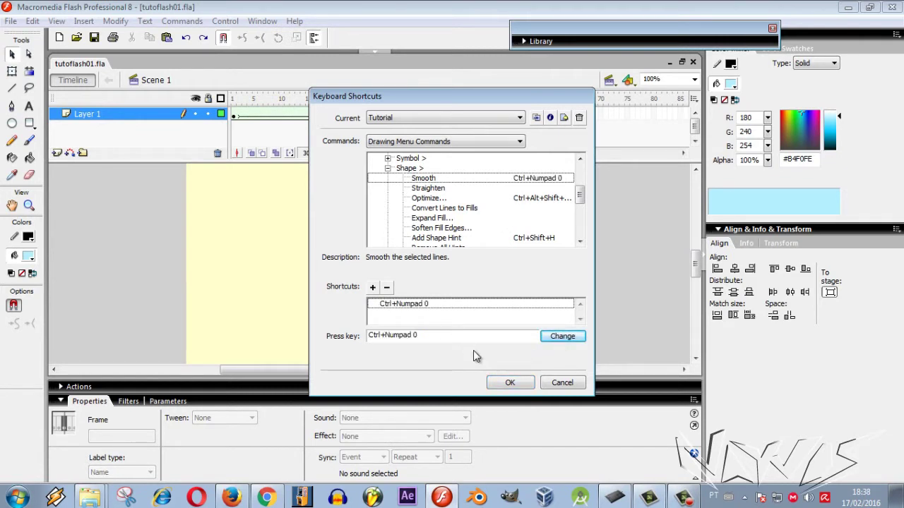
pyautogui.click(508, 382)
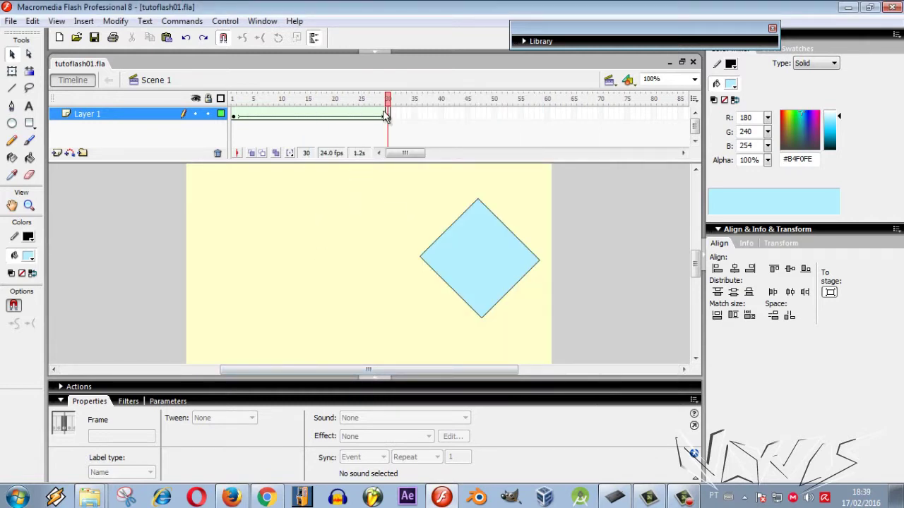
# Delete the blue diamond's fill and its two upper edges on frame 30 of Layer 1
pyautogui.moveTo(387, 98)
pyautogui.mouseDown()
pyautogui.moveTo(261, 99)
pyautogui.moveTo(389, 110)
pyautogui.mouseUp()
pyautogui.click(494, 269)
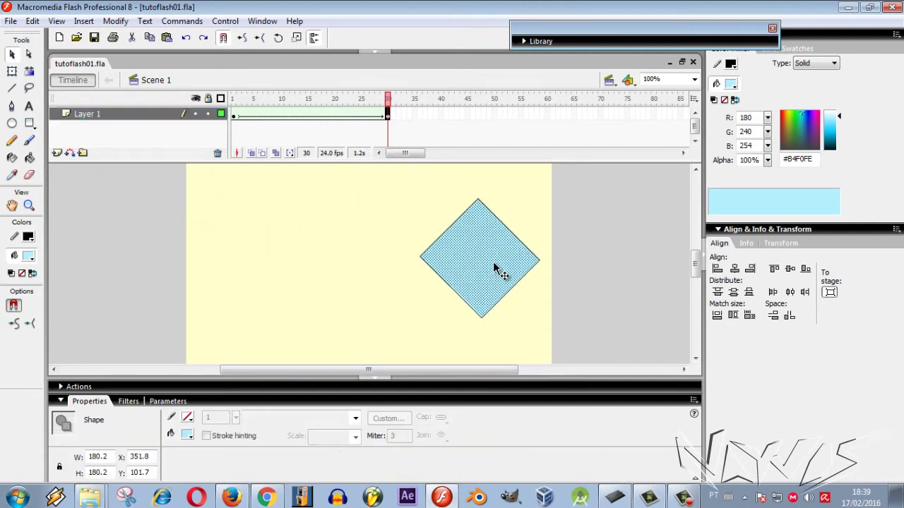
pyautogui.press('v')
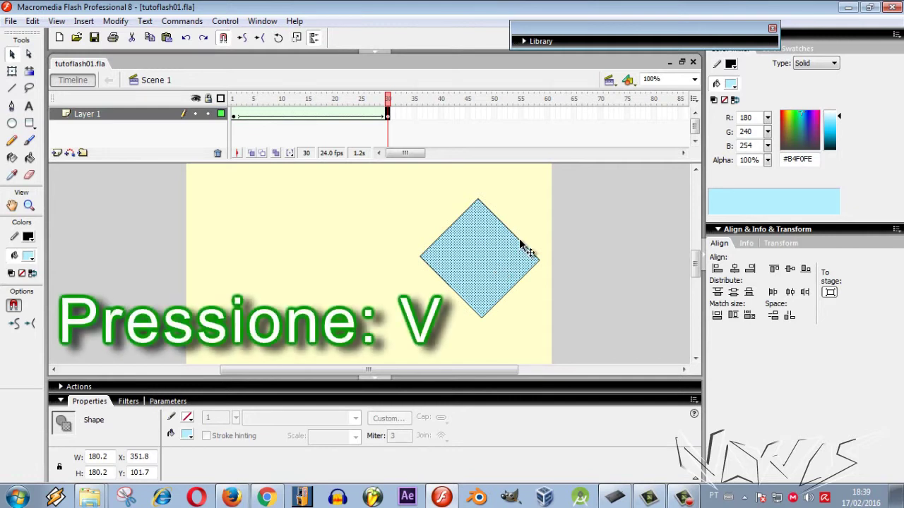
pyautogui.press('Delete')
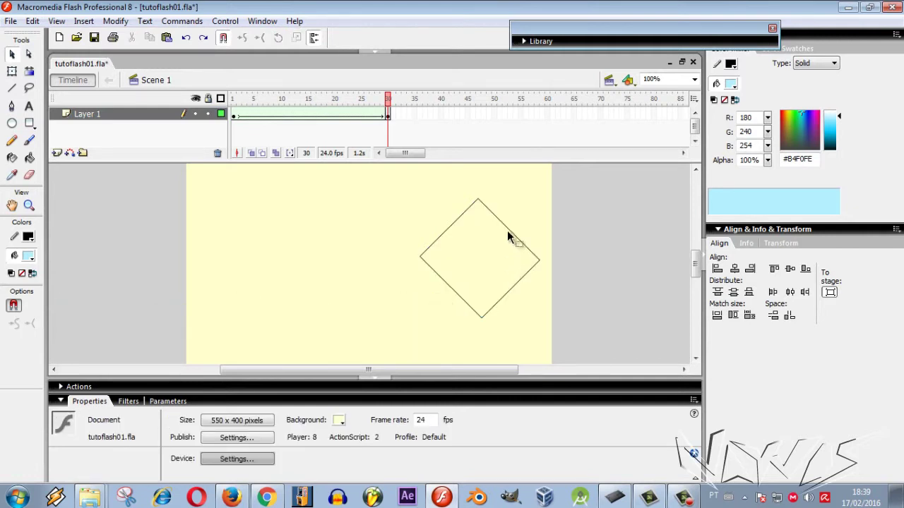
pyautogui.click(506, 231)
pyautogui.press('Delete')
pyautogui.click(465, 215)
pyautogui.press('Delete')
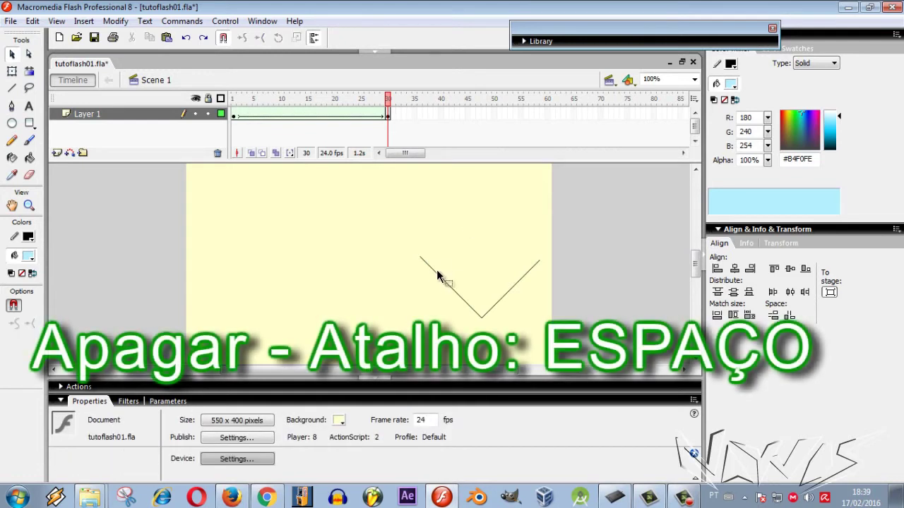
# Delete the two remaining lower edges of the diamond on frame 30 one after the other
pyautogui.click(441, 278)
pyautogui.press('Delete')
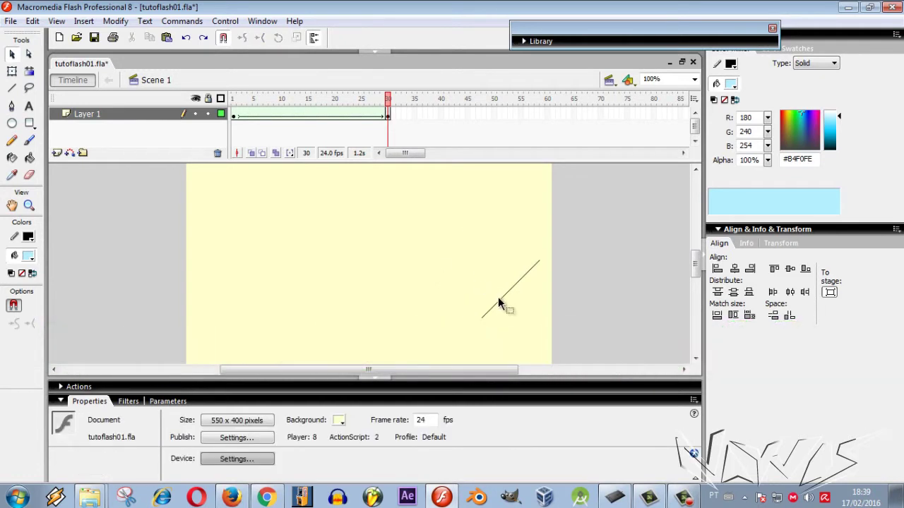
pyautogui.click(497, 303)
pyautogui.press('Delete')
# Undo the deletions of the diamond's four edges on frame 30
pyautogui.hotkey('ctrl', 'z')
pyautogui.hotkey('ctrl', 'z')
pyautogui.hotkey('ctrl', 'z')
pyautogui.hotkey('ctrl', 'z')
pyautogui.hotkey('ctrl', 'z')
pyautogui.hotkey('ctrl', 'z')
pyautogui.hotkey('ctrl', 'z')
pyautogui.hotkey('ctrl', 'z')
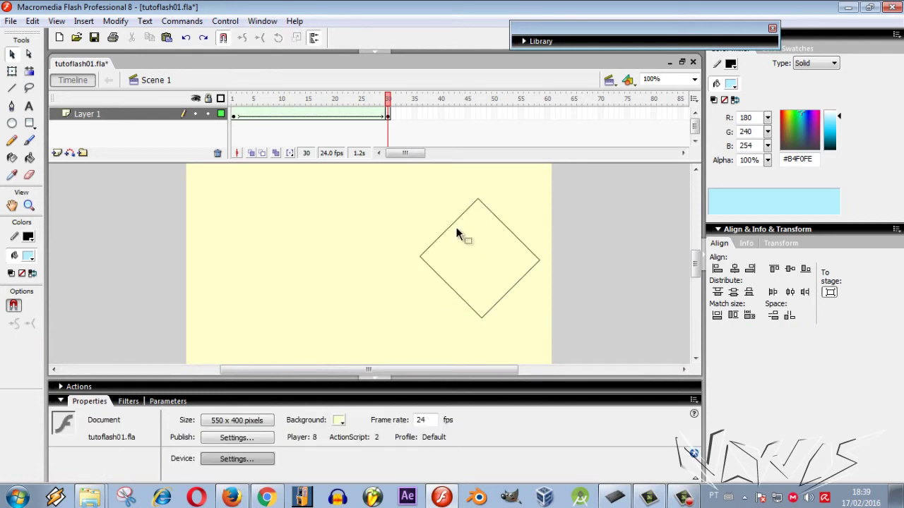
# Remove all existing frames from Layer 1 and insert a blank keyframe at frame 1
pyautogui.moveTo(388, 101); pyautogui.dragTo(233, 99)
pyautogui.click(387, 112)
pyautogui.click(91, 240)
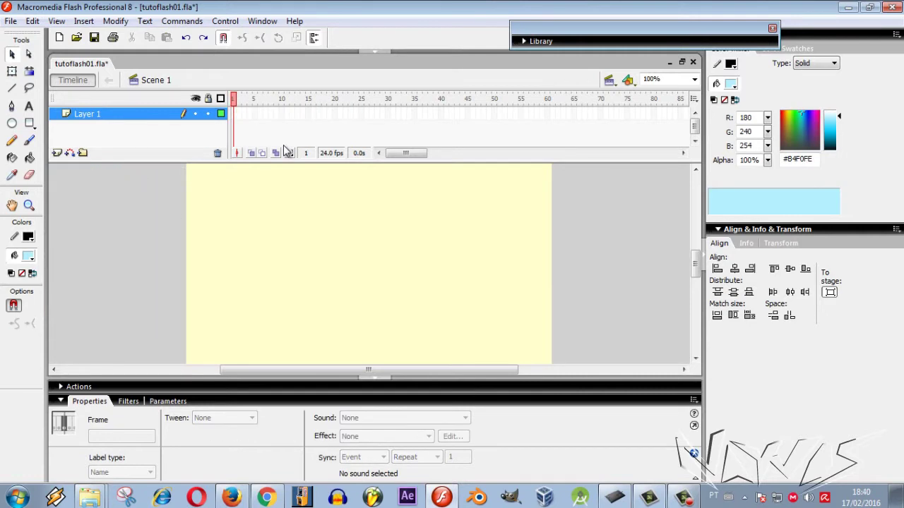
pyautogui.press('F7')
# Draw a slanted eye about 201 by 110 px with the Pencil tool, including the upper eyelid, lashes, iris and highlight
pyautogui.click(11, 139)
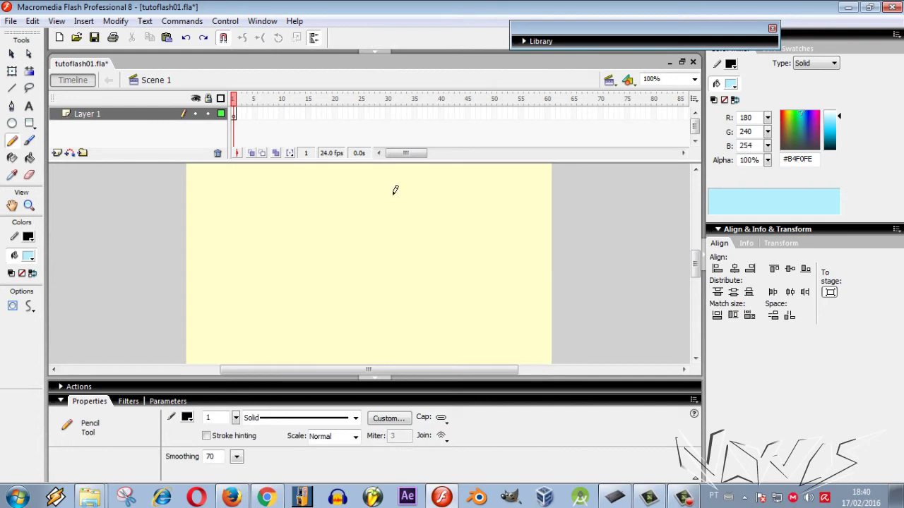
pyautogui.moveTo(394, 204)
pyautogui.mouseDown()
pyautogui.moveTo(321, 231)
pyautogui.moveTo(293, 266)
pyautogui.moveTo(339, 260)
pyautogui.mouseUp()
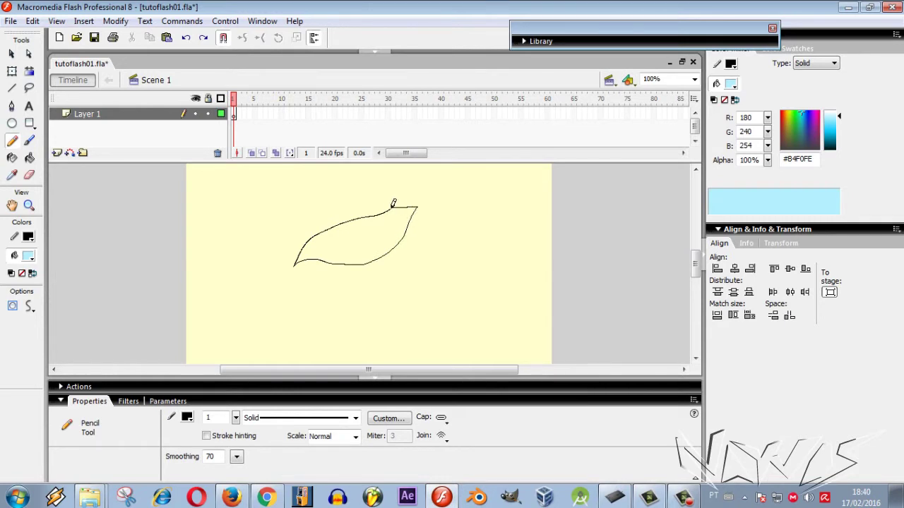
pyautogui.moveTo(392, 207); pyautogui.dragTo(393, 204)
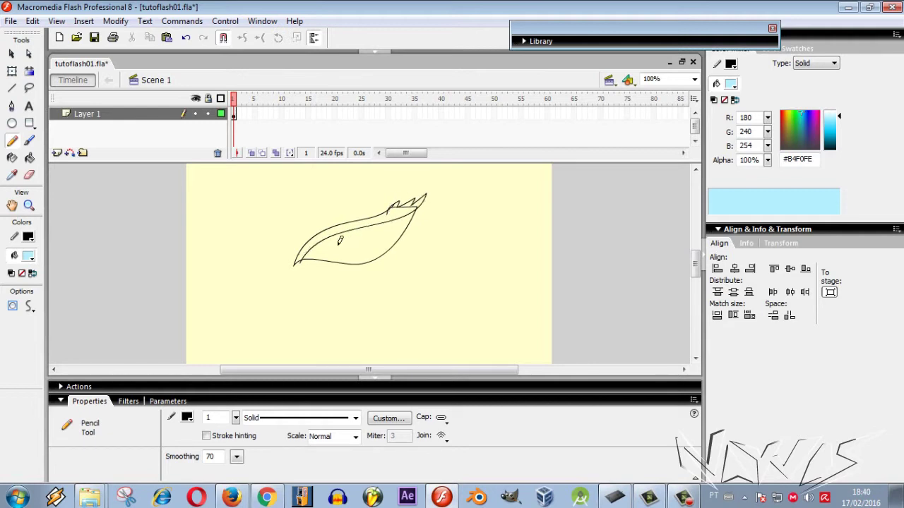
pyautogui.moveTo(327, 246)
pyautogui.mouseDown()
pyautogui.moveTo(384, 248)
pyautogui.moveTo(391, 217)
pyautogui.moveTo(361, 232)
pyautogui.moveTo(385, 248)
pyautogui.moveTo(387, 226)
pyautogui.moveTo(361, 226)
pyautogui.mouseUp()
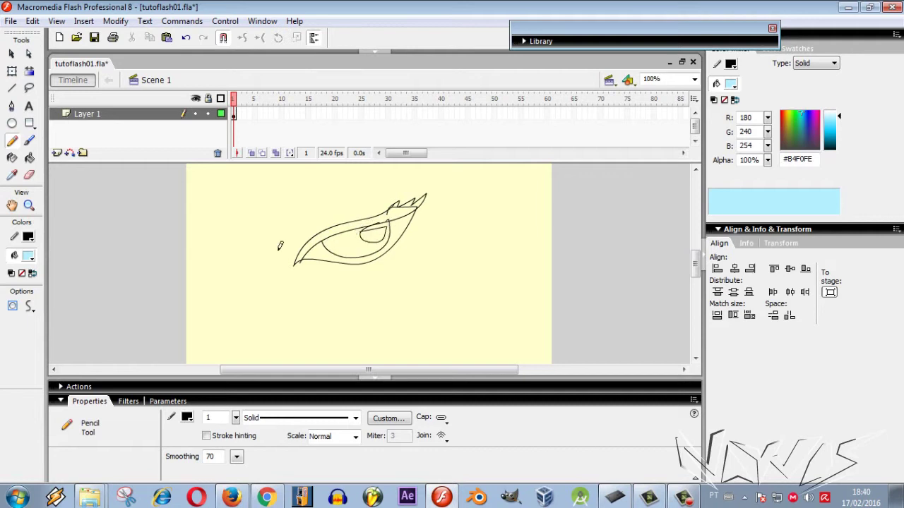
# Fill the eye's upper eyelid, iris and eyelashes with black #000000 using the Paint Bucket
pyautogui.click(29, 257)
pyautogui.click(13, 285)
pyautogui.click(28, 157)
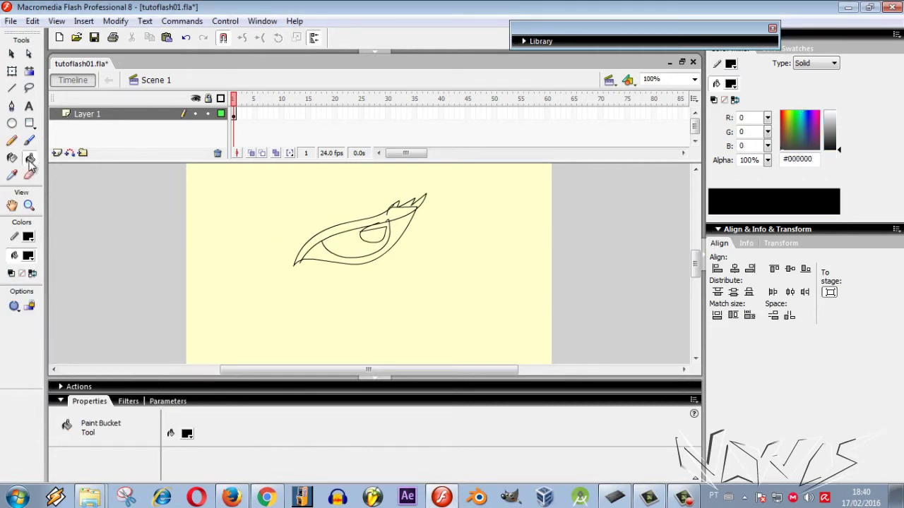
pyautogui.click(398, 210)
pyautogui.scroll(4, 380, 234)
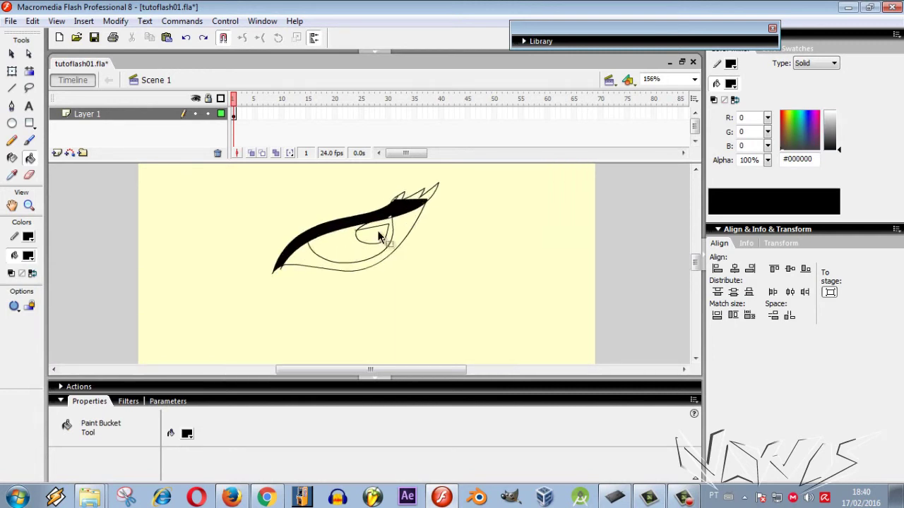
pyautogui.click(318, 261)
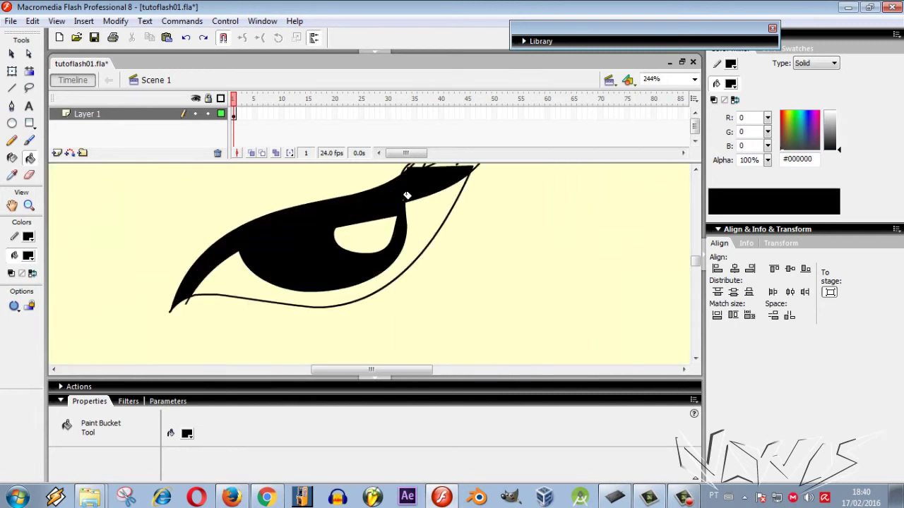
pyautogui.scroll(3, 451, 183)
pyautogui.click(471, 275)
pyautogui.click(421, 278)
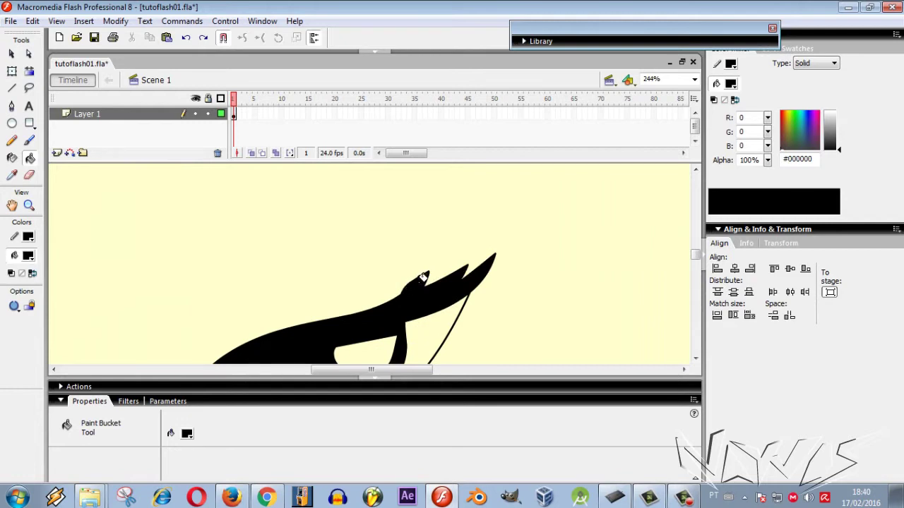
# Select the whole eye drawing, apply Smooth to it several times and deselect it
pyautogui.scroll(-5, 397, 330)
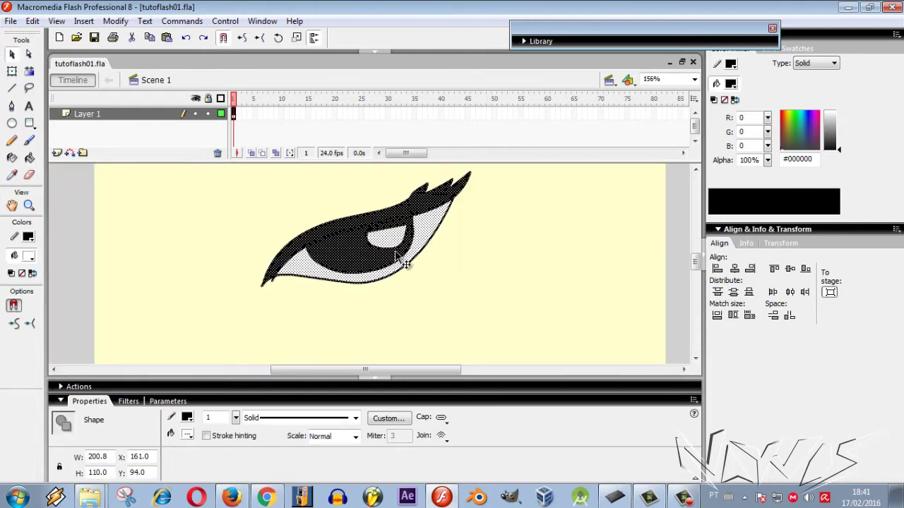
pyautogui.keyDown('shift'); pyautogui.click(395, 251); pyautogui.keyUp('shift')
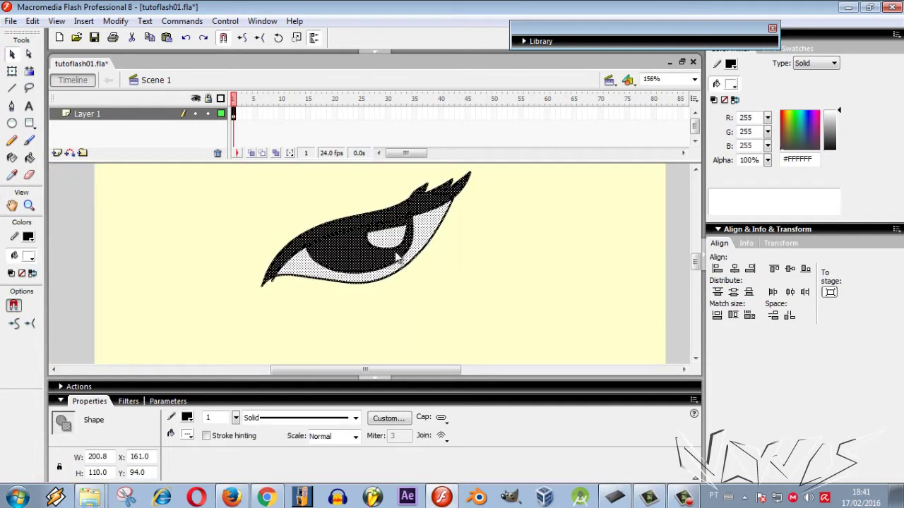
pyautogui.keyDown('shift'); pyautogui.click(396, 252); pyautogui.keyUp('shift')
pyautogui.hotkey('ctrl', '0')
pyautogui.hotkey('ctrl', '0')
pyautogui.hotkey('ctrl', '0')
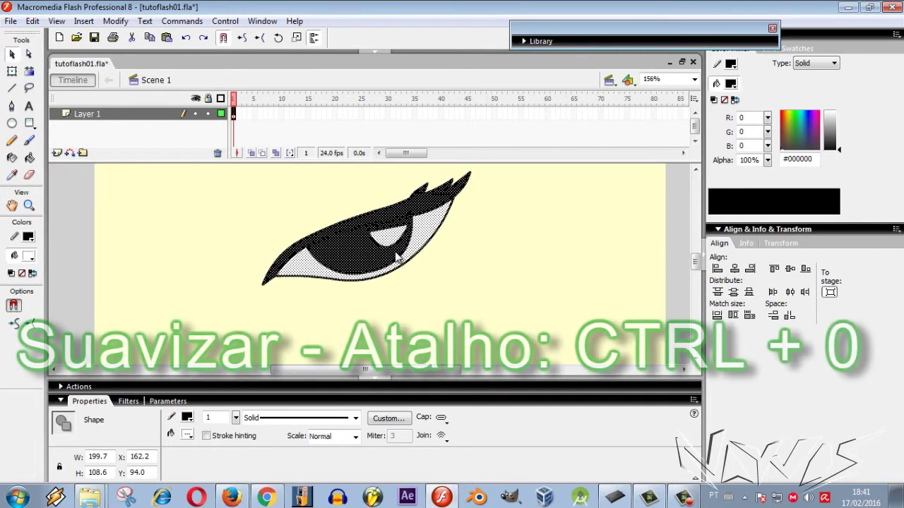
pyautogui.click(243, 260)
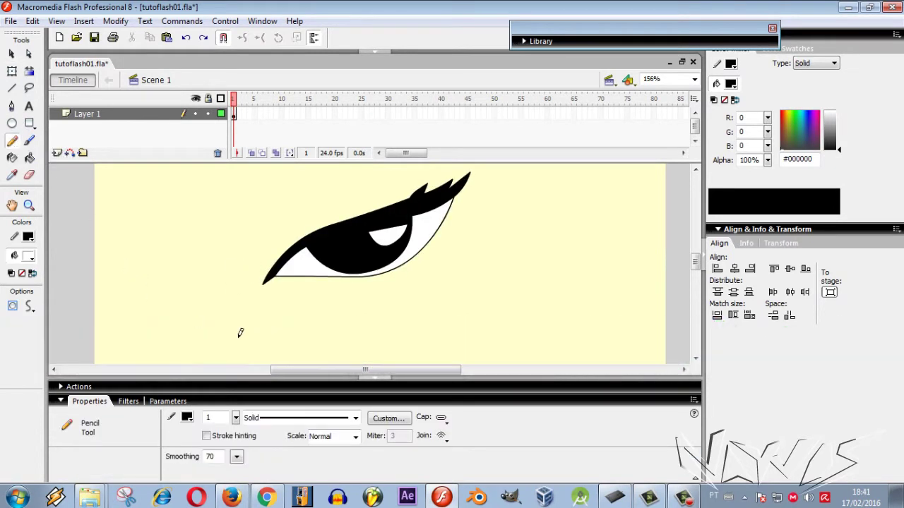
# Draw a wavy pencil line about 221 px wide below the eye, then select it and apply Smooth repeatedly
pyautogui.moveTo(240, 337)
pyautogui.mouseDown()
pyautogui.moveTo(312, 342)
pyautogui.moveTo(366, 323)
pyautogui.moveTo(470, 314)
pyautogui.mouseUp()
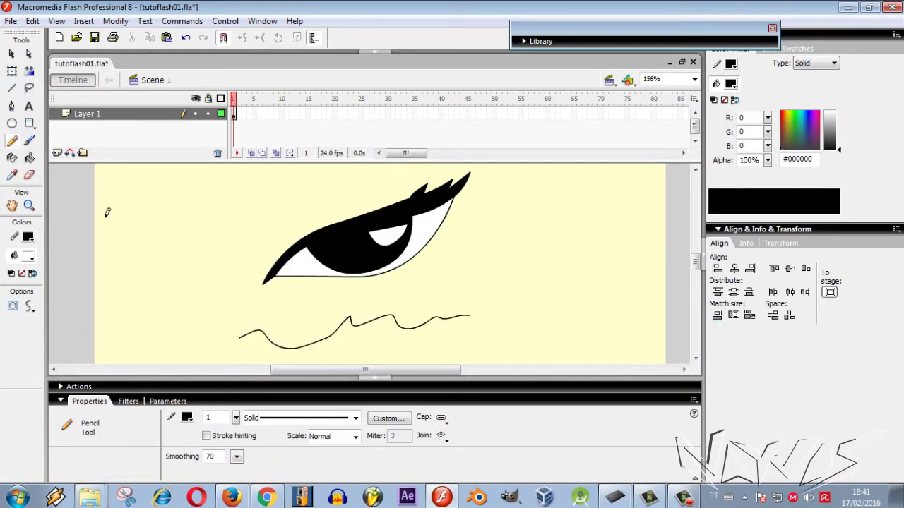
pyautogui.click(12, 53)
pyautogui.moveTo(214, 307)
pyautogui.mouseDown()
pyautogui.moveTo(540, 367)
pyautogui.moveTo(520, 361)
pyautogui.mouseUp()
pyautogui.hotkey('ctrl', 'y')
pyautogui.hotkey('ctrl', 'y')
pyautogui.hotkey('ctrl', 'y')
pyautogui.hotkey('ctrl', 'y')
pyautogui.hotkey('ctrl', 'y')
pyautogui.hotkey('ctrl', 'y')
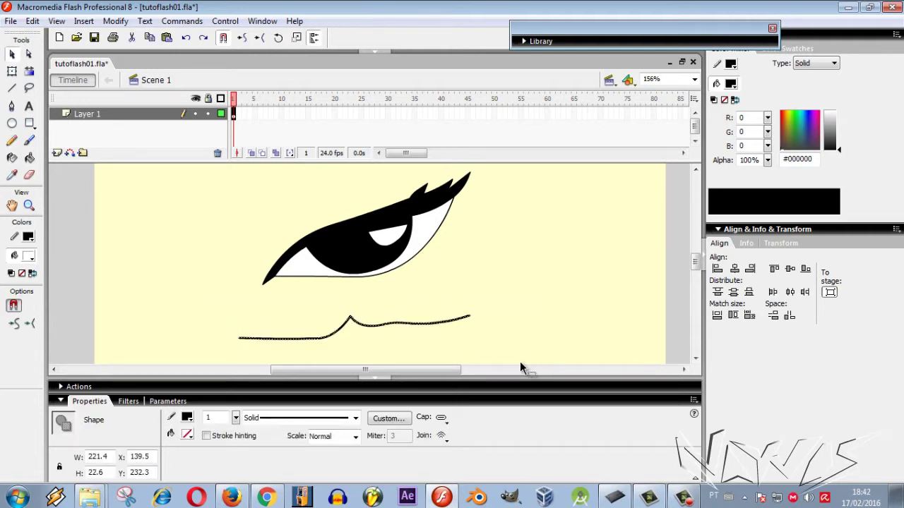
pyautogui.click(440, 294)
pyautogui.moveTo(351, 318)
pyautogui.mouseDown()
pyautogui.moveTo(366, 361)
pyautogui.moveTo(412, 358)
pyautogui.mouseUp()
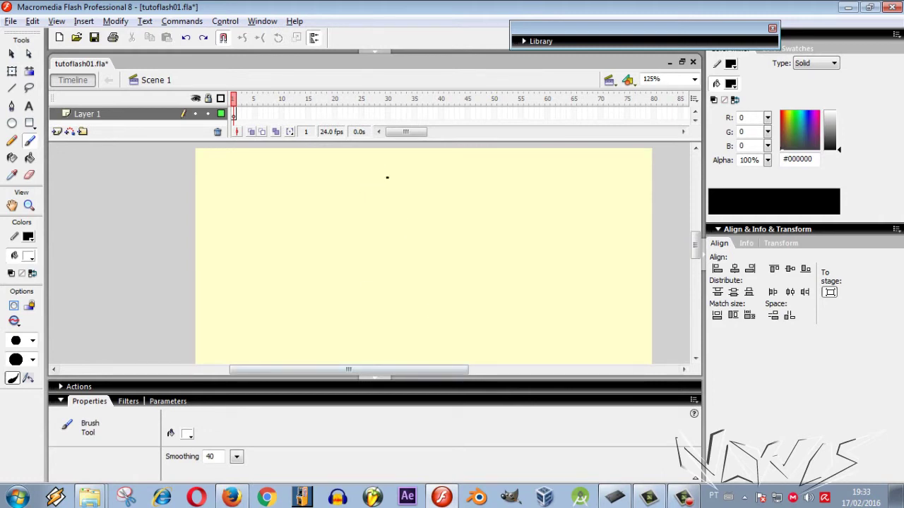
# Undo a white test stroke with the Brush tool and set the brush's fill color to dark grey #333333
pyautogui.moveTo(360, 232); pyautogui.dragTo(352, 233)
pyautogui.hotkey('ctrl', 'z')
pyautogui.click(30, 258)
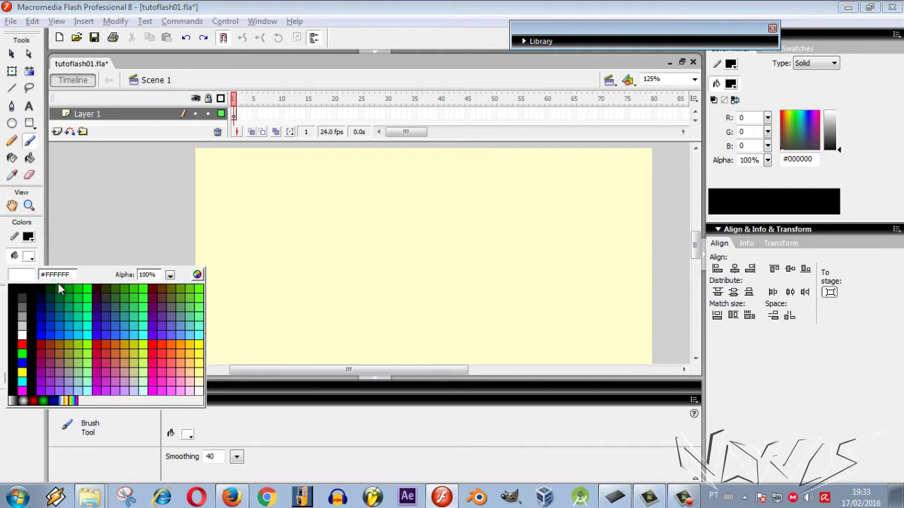
pyautogui.click(70, 329)
pyautogui.click(31, 259)
pyautogui.click(24, 297)
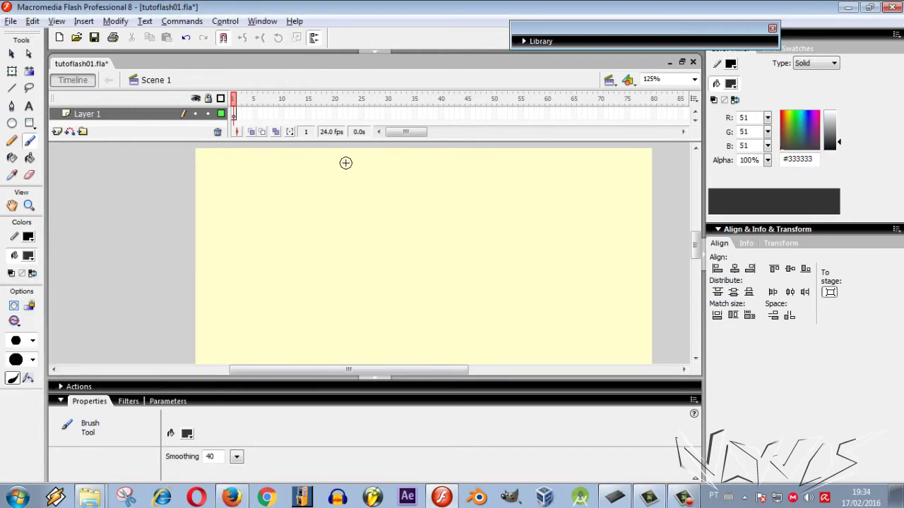
# Brush a freehand circle outline about 113 by 119 px in the upper middle of the stage and smooth its contour
pyautogui.moveTo(393, 180)
pyautogui.mouseDown()
pyautogui.moveTo(370, 213)
pyautogui.moveTo(364, 250)
pyautogui.moveTo(384, 275)
pyautogui.moveTo(435, 275)
pyautogui.moveTo(452, 246)
pyautogui.moveTo(395, 178)
pyautogui.mouseUp()
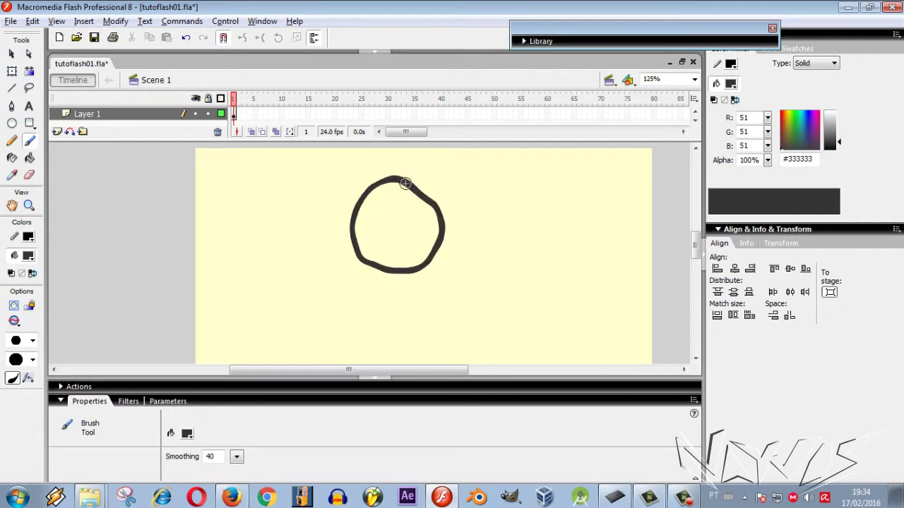
pyautogui.hotkey('ctrl', 'a')
pyautogui.hotkey('ctrl', 'alt', 'shift', 'c')
pyautogui.hotkey('ctrl', 'z')
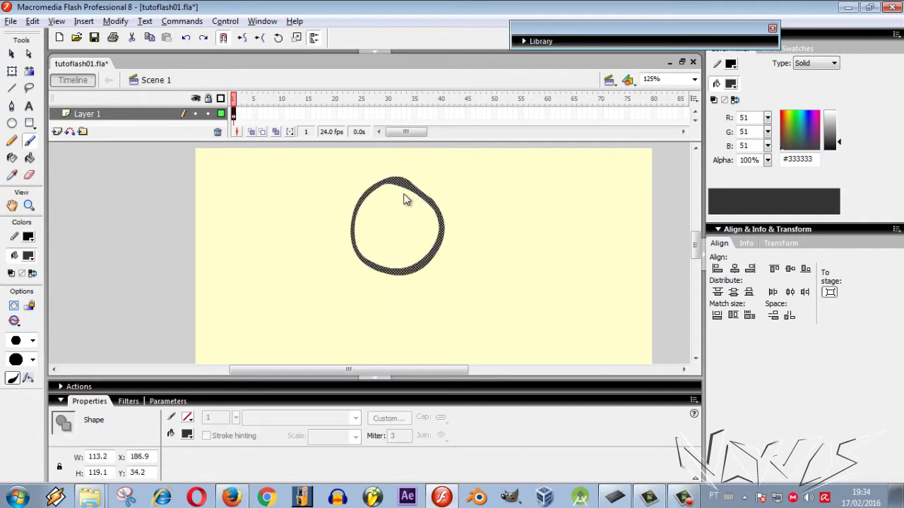
pyautogui.moveTo(426, 191); pyautogui.dragTo(413, 185)
pyautogui.hotkey('ctrl', 'z')
pyautogui.click(421, 186)
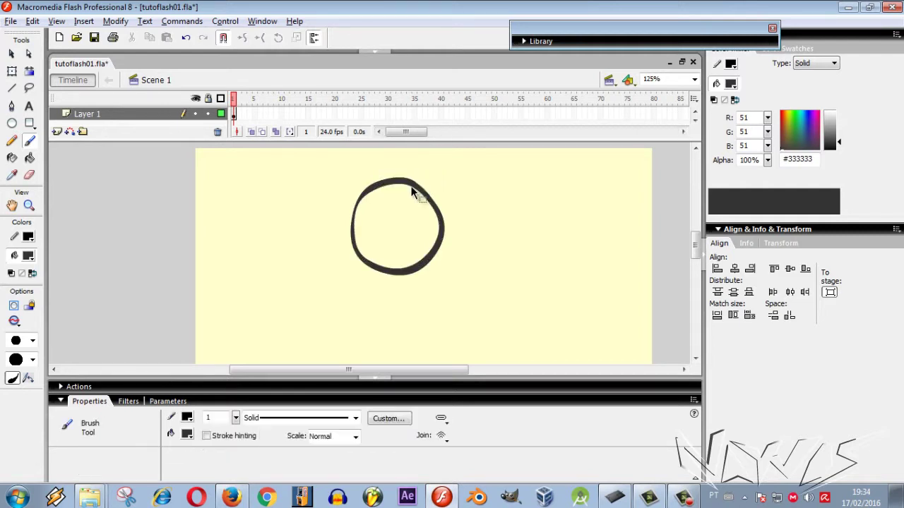
# Brush a visor-shaped outline about 90 by 49 px inside the circle and select it
pyautogui.moveTo(373, 218)
pyautogui.mouseDown()
pyautogui.moveTo(381, 251)
pyautogui.moveTo(401, 240)
pyautogui.moveTo(427, 251)
pyautogui.moveTo(444, 239)
pyautogui.moveTo(413, 206)
pyautogui.moveTo(374, 236)
pyautogui.mouseUp()
pyautogui.keyDown('ctrl'); pyautogui.click(370, 218); pyautogui.keyUp('ctrl')
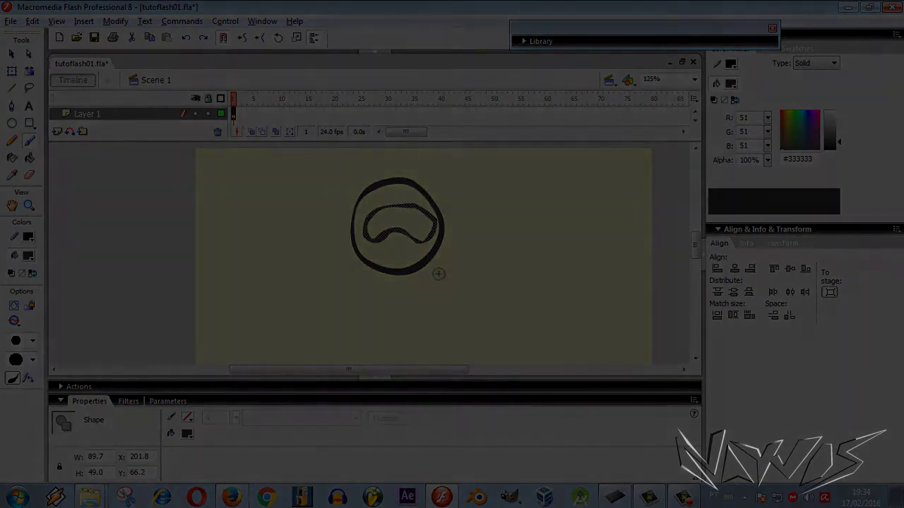
pyautogui.keyDown('ctrl'); pyautogui.click(438, 274); pyautogui.keyUp('ctrl')
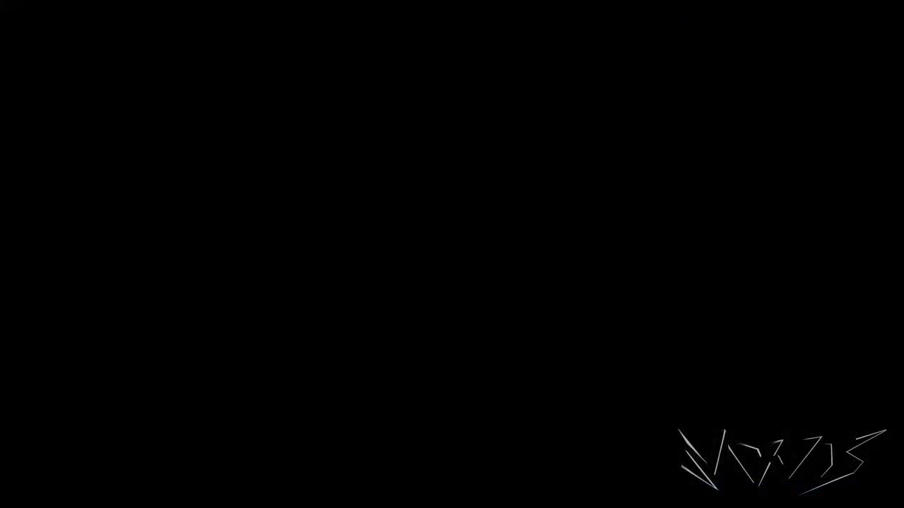
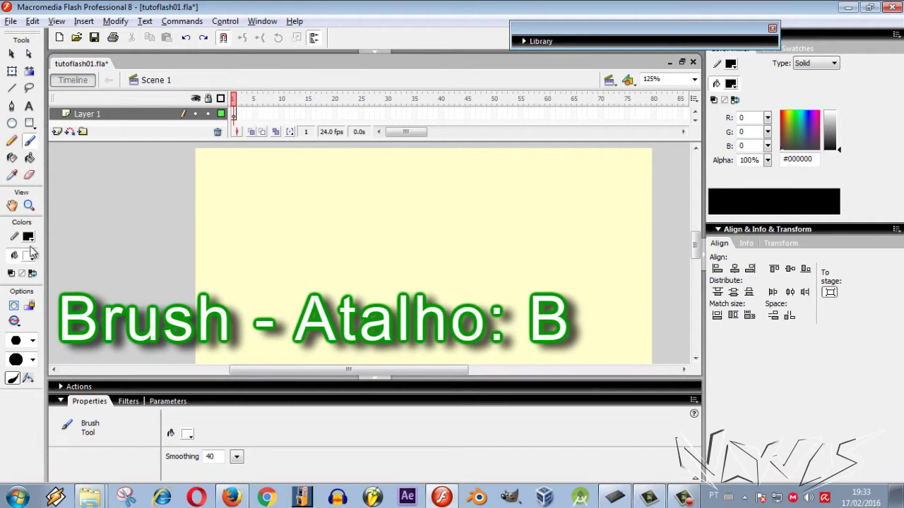
# Try blue #0099FF as the brush's fill color, then set it to dark grey #333333
pyautogui.click(71, 327)
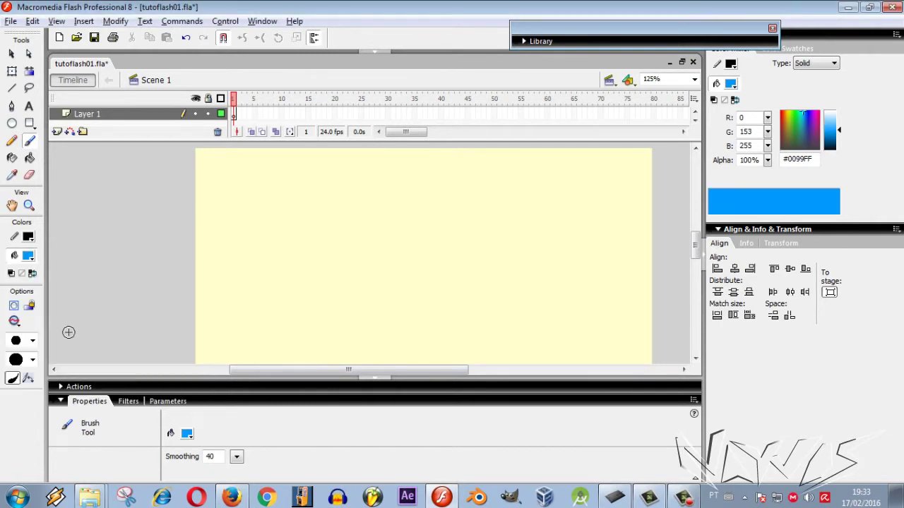
pyautogui.click(30, 257)
pyautogui.click(23, 300)
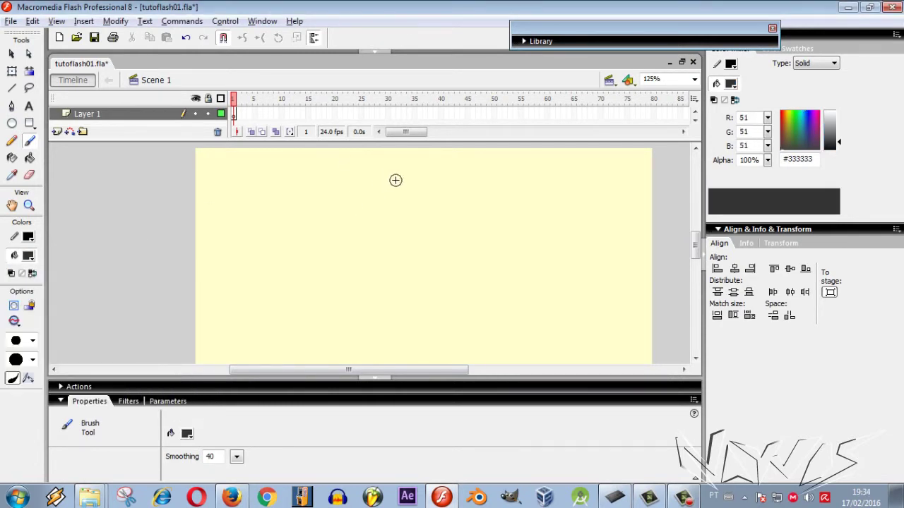
# Brush a dark grey circle outline about 113 by 119 px on the blank stage, smooth it and touch up its upper edge
pyautogui.moveTo(392, 183)
pyautogui.mouseDown()
pyautogui.moveTo(366, 222)
pyautogui.moveTo(365, 256)
pyautogui.moveTo(391, 278)
pyautogui.moveTo(438, 272)
pyautogui.moveTo(452, 238)
pyautogui.moveTo(404, 188)
pyautogui.mouseUp()
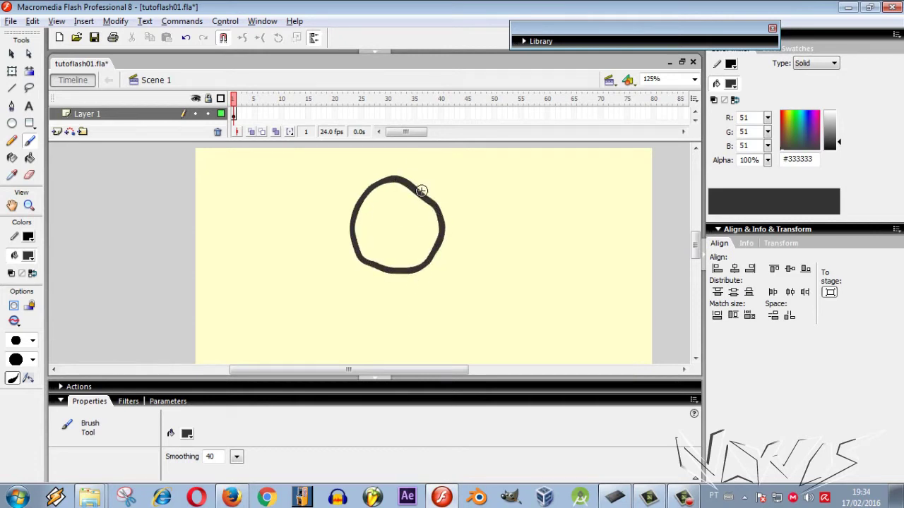
pyautogui.press('v')
pyautogui.click(403, 192)
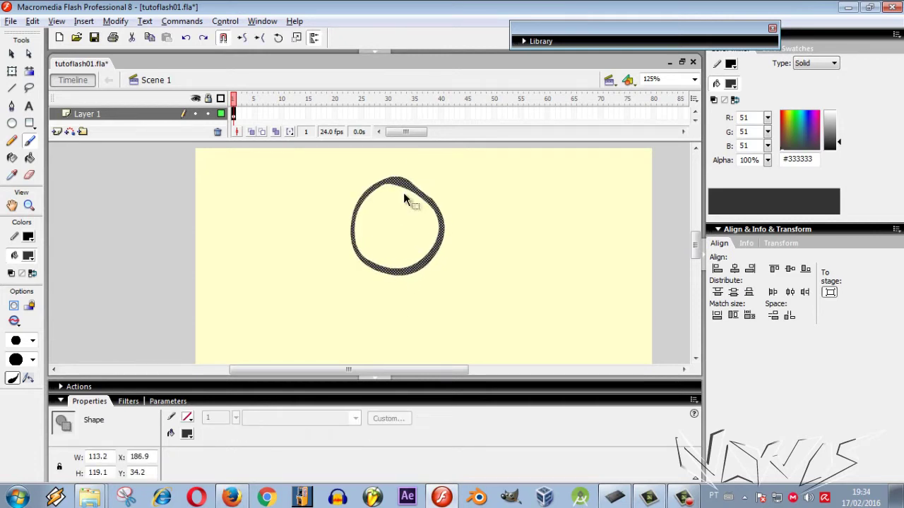
pyautogui.press('b')
pyautogui.click(417, 185)
pyautogui.hotkey('ctrl', 'z')
pyautogui.hotkey('ctrl', 'z')
pyautogui.moveTo(421, 186); pyautogui.dragTo(416, 187)
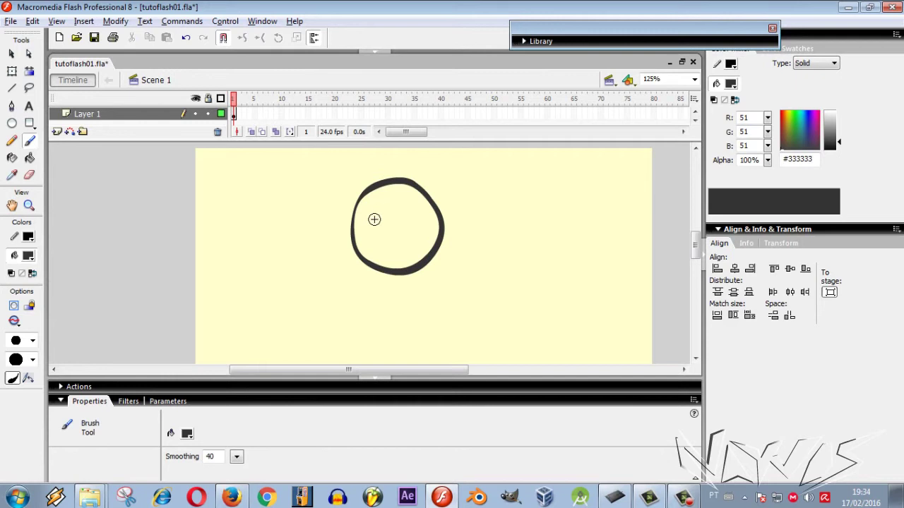
# Brush a visor-shaped outline inside the dark grey circle and select it to apply Smooth
pyautogui.moveTo(375, 208); pyautogui.dragTo(370, 218)
pyautogui.keyDown('ctrl'); pyautogui.click(371, 218); pyautogui.keyUp('ctrl')
pyautogui.hotkey('ctrl', 'alt', 'shift', 'n')
pyautogui.hotkey('ctrl', 'alt', 'shift', 'n')
pyautogui.hotkey('ctrl', 'alt', 'shift', 'n')
pyautogui.hotkey('ctrl', 'z')
pyautogui.hotkey('ctrl', 'z')
pyautogui.hotkey('ctrl', 'z')
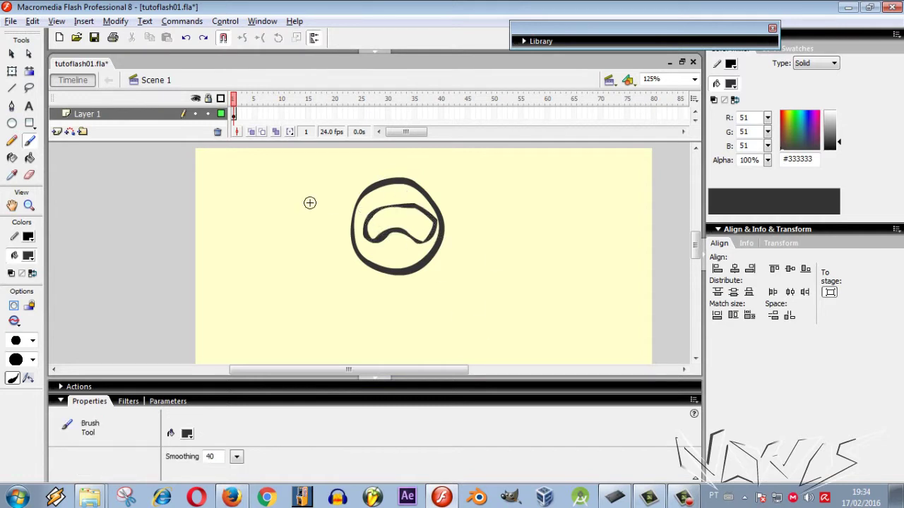
# Show the grid and the rulers on the stage
pyautogui.click(56, 21)
pyautogui.moveTo(97, 158)
pyautogui.click(234, 155)
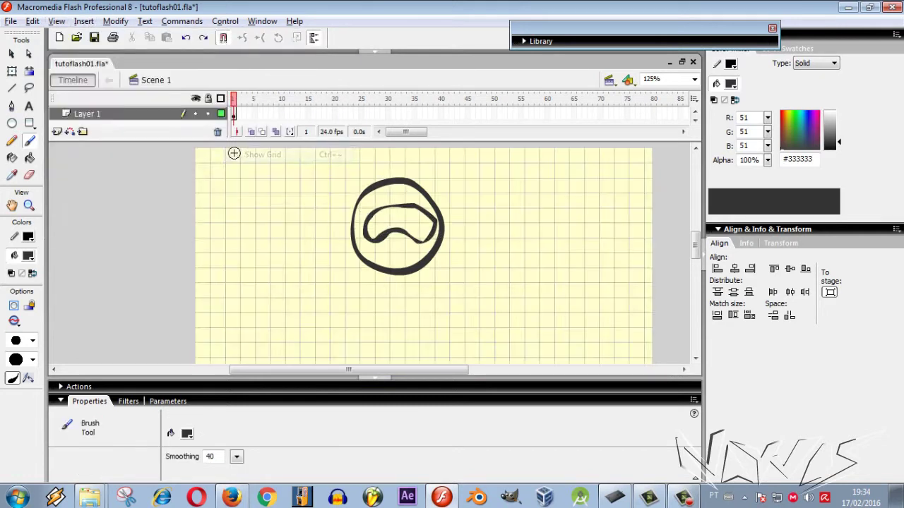
pyautogui.click(57, 21)
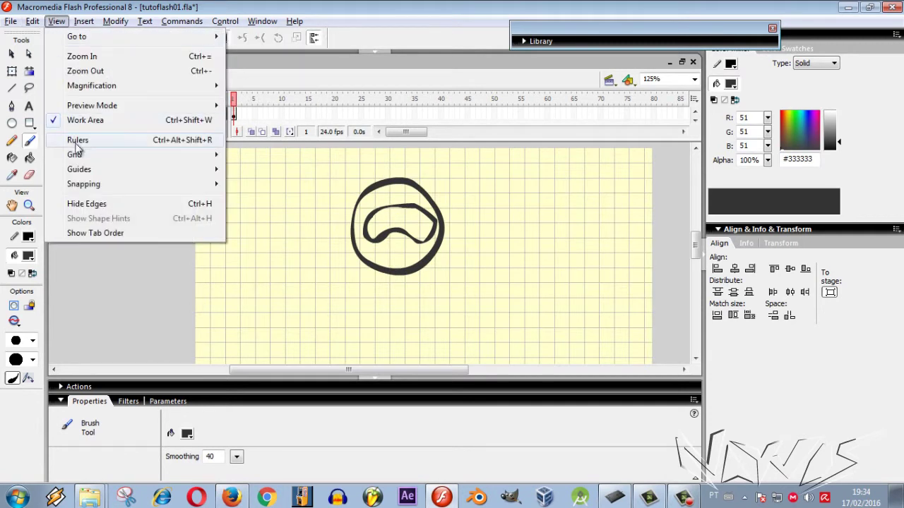
pyautogui.click(78, 138)
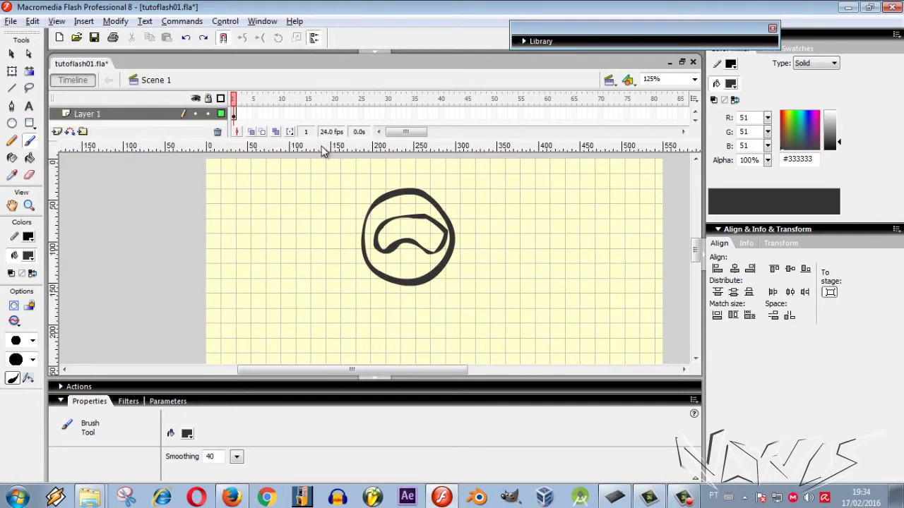
# Place two horizontal guides, one at the upper edge and one at the lower edge of the dark grey head circle
pyautogui.moveTo(322, 151); pyautogui.dragTo(324, 185)
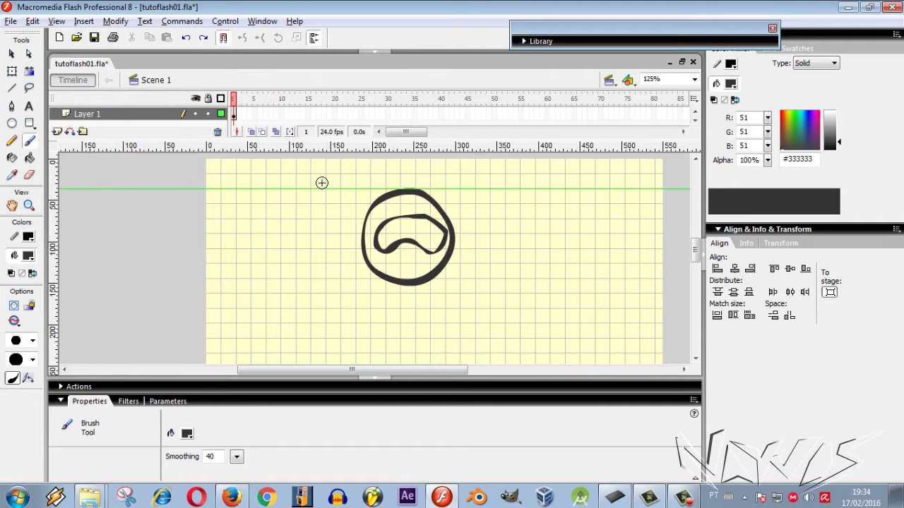
pyautogui.moveTo(313, 148)
pyautogui.mouseDown()
pyautogui.moveTo(325, 289)
pyautogui.moveTo(319, 281)
pyautogui.mouseUp()
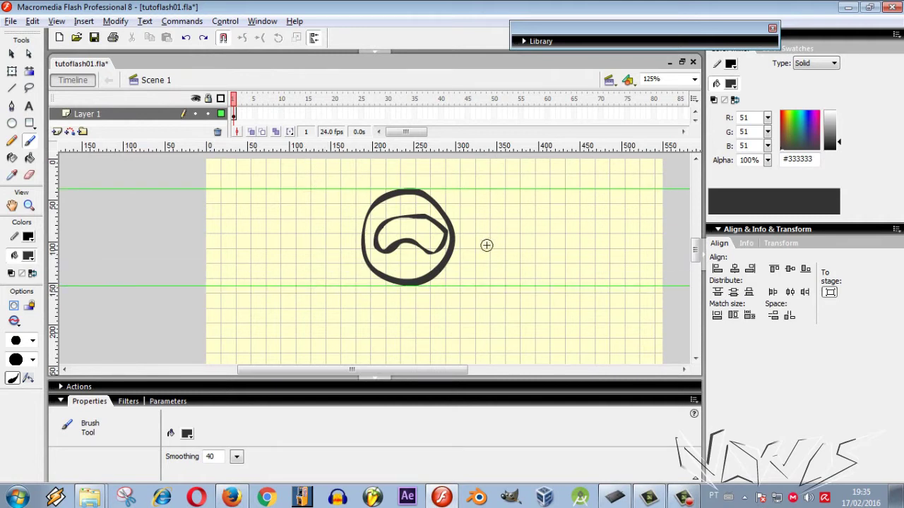
pyautogui.hotkey('ctrl', '1')
pyautogui.moveTo(695, 247); pyautogui.dragTo(696, 252)
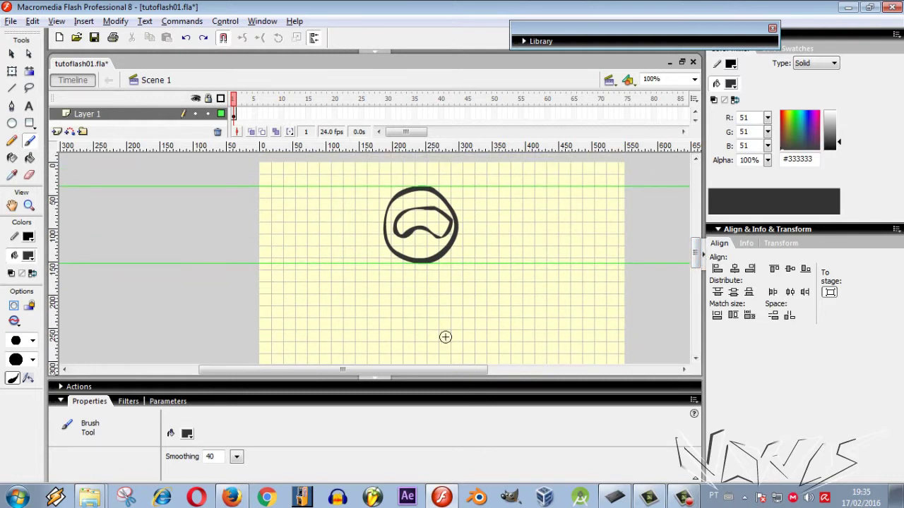
pyautogui.scroll(-3, 490, 295)
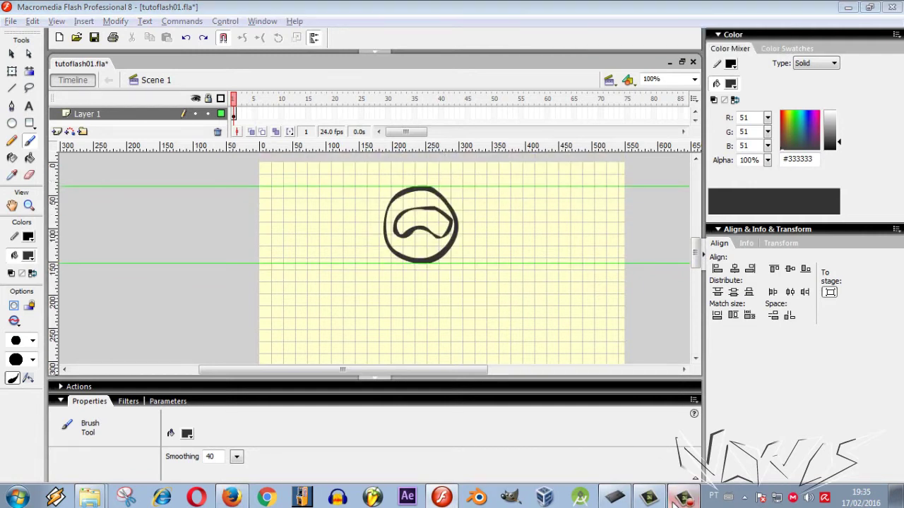
# Scale the whole head drawing down to about 104 by 109 px and turn on Snap to Grid
pyautogui.hotkey('ctrl', 'a')
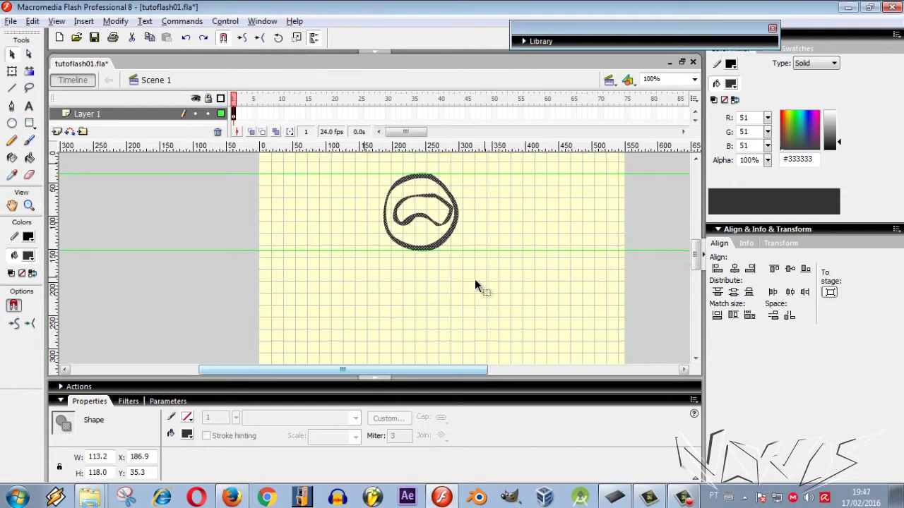
pyautogui.press('q')
pyautogui.moveTo(459, 251); pyautogui.dragTo(453, 245)
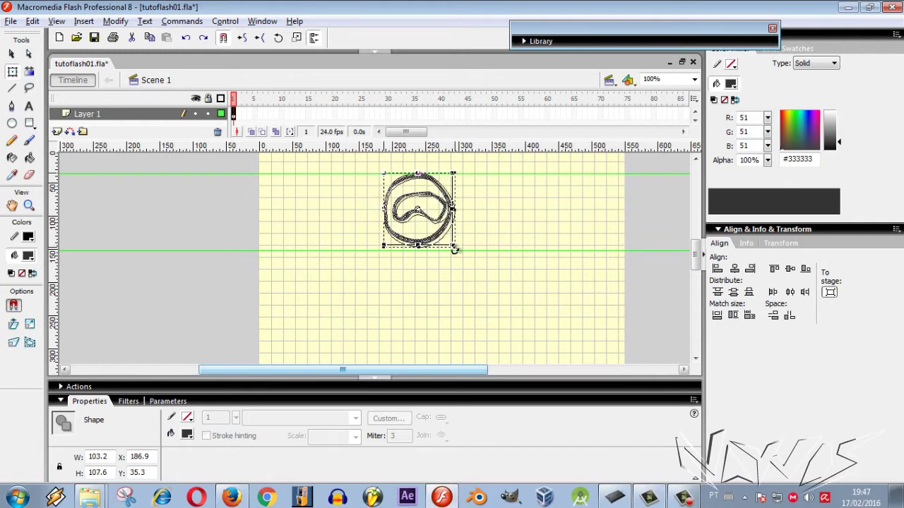
pyautogui.click(85, 22)
pyautogui.moveTo(56, 21)
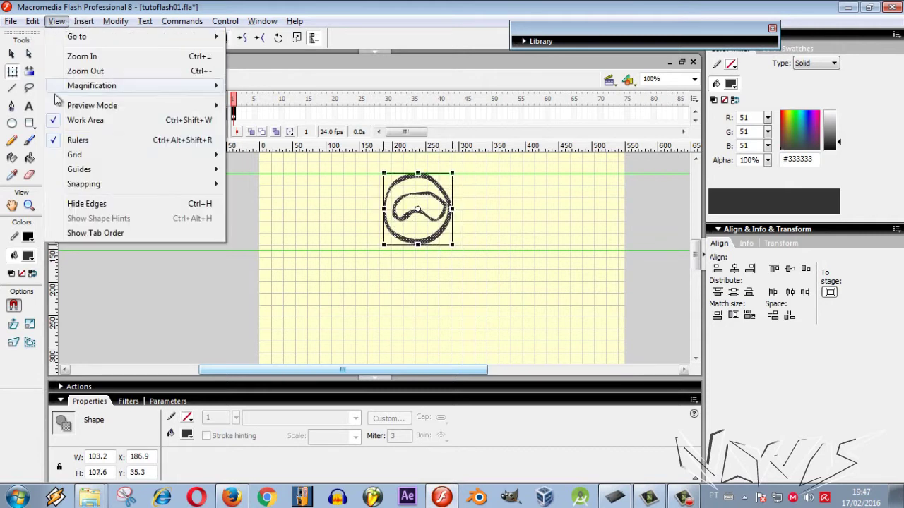
pyautogui.moveTo(80, 155)
pyautogui.moveTo(118, 188)
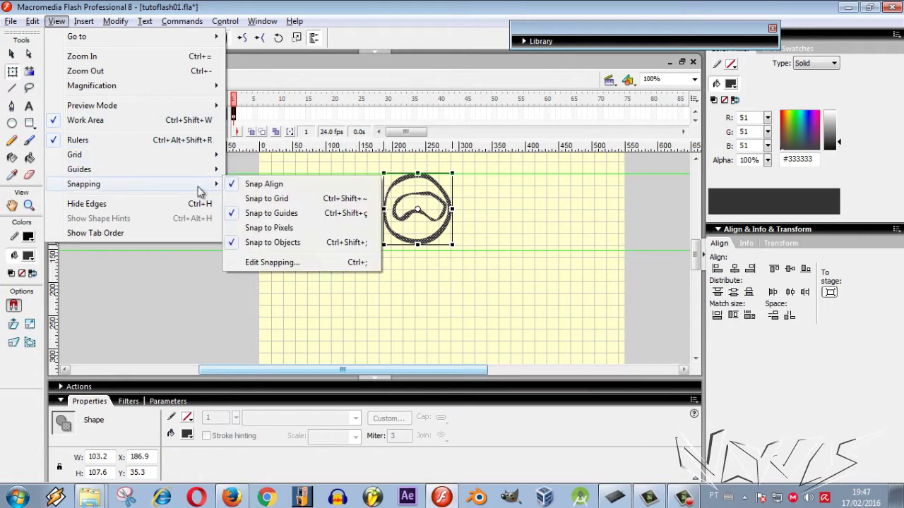
pyautogui.click(264, 199)
pyautogui.moveTo(460, 242)
pyautogui.mouseDown()
pyautogui.moveTo(449, 235)
pyautogui.moveTo(459, 245)
pyautogui.mouseUp()
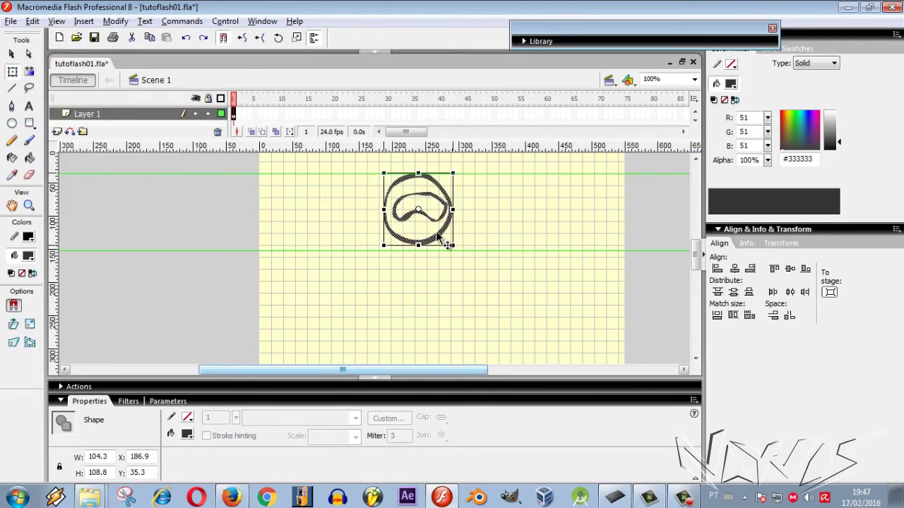
# Collapse the Properties panel and move the lower horizontal guide up to the resized head's lower edge
pyautogui.click(62, 401)
pyautogui.scroll(1, 436, 223)
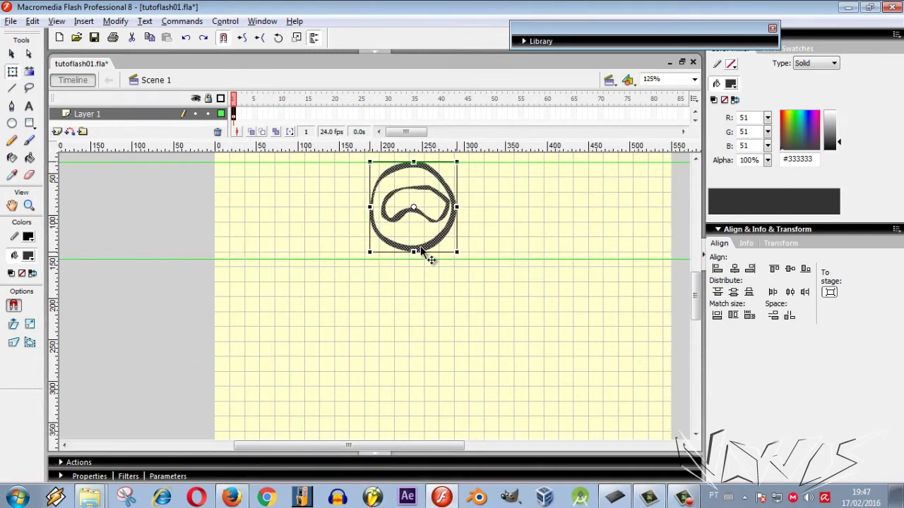
pyautogui.moveTo(507, 258); pyautogui.dragTo(507, 252)
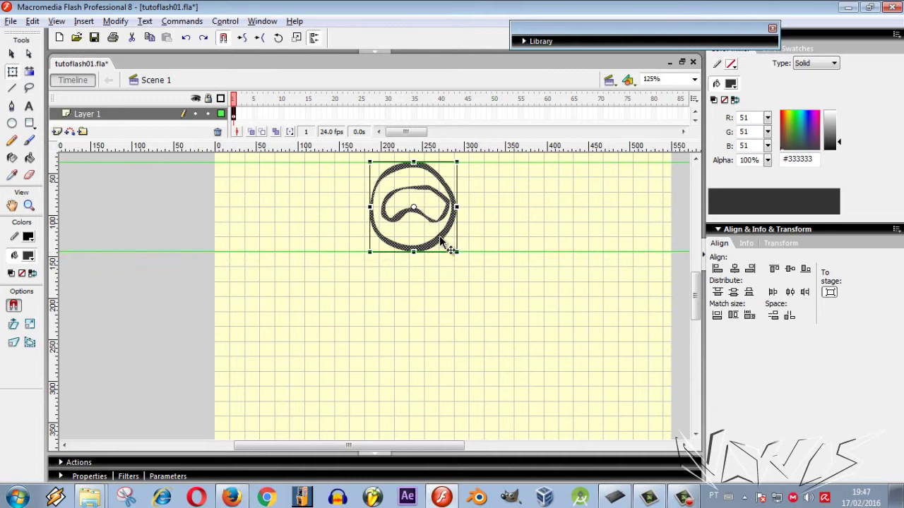
# Duplicate the head twice, stacking the copies directly below the original in one vertical column
pyautogui.press('v')
pyautogui.moveTo(440, 238); pyautogui.dragTo(448, 324)
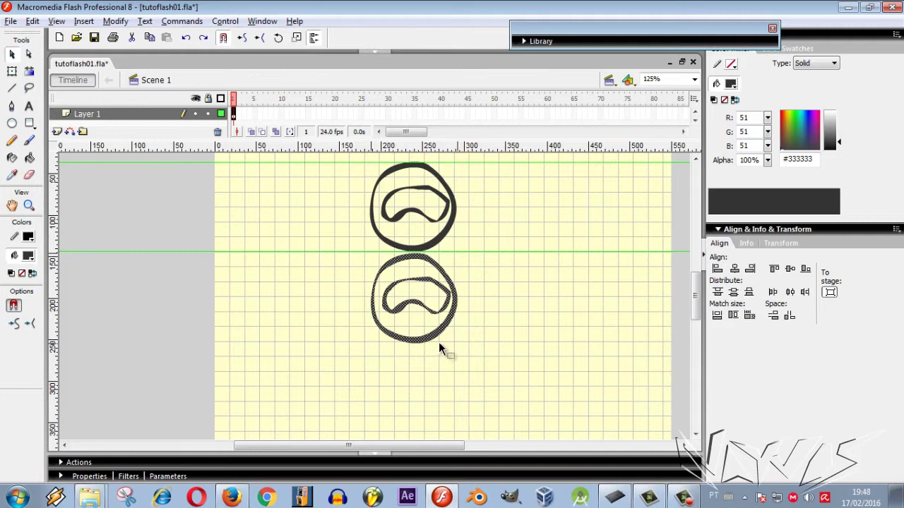
pyautogui.hotkey('ctrl', '-')
pyautogui.moveTo(432, 339); pyautogui.dragTo(438, 401)
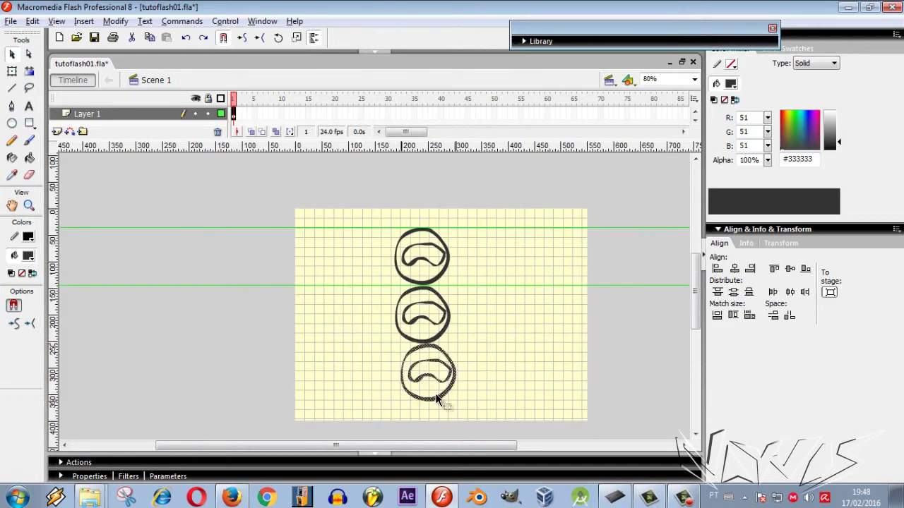
pyautogui.hotkey('ctrl', 'z')
pyautogui.moveTo(426, 341); pyautogui.dragTo(426, 401)
pyautogui.hotkey('shift', 'Up')
# Nudge the two lower head copies up and place a horizontal guide beneath each of them
pyautogui.moveTo(371, 413); pyautogui.dragTo(460, 288)
pyautogui.press('Up')
pyautogui.moveTo(385, 146); pyautogui.dragTo(377, 343)
pyautogui.moveTo(341, 147); pyautogui.dragTo(360, 403)
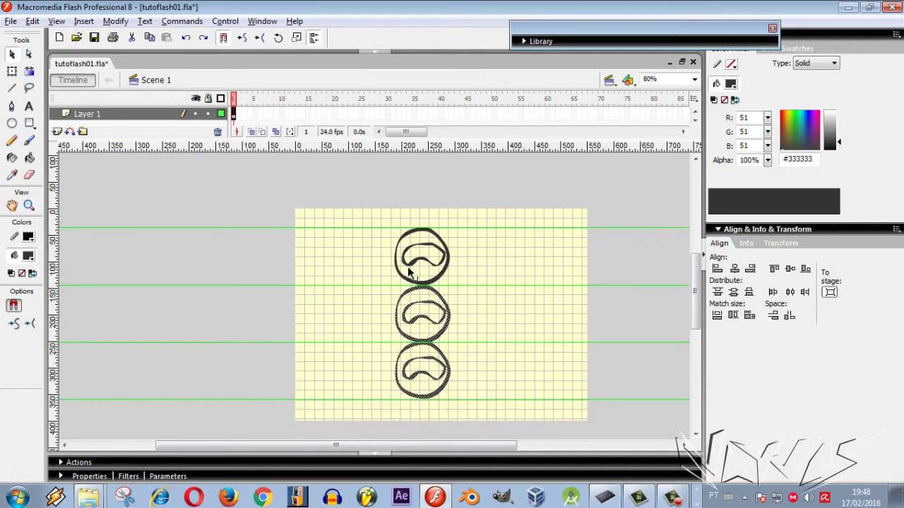
# Lower both head copies to leave a neck gap, add a guide at their upper edge and move the two lower guides down to match
pyautogui.scroll(2, 425, 292)
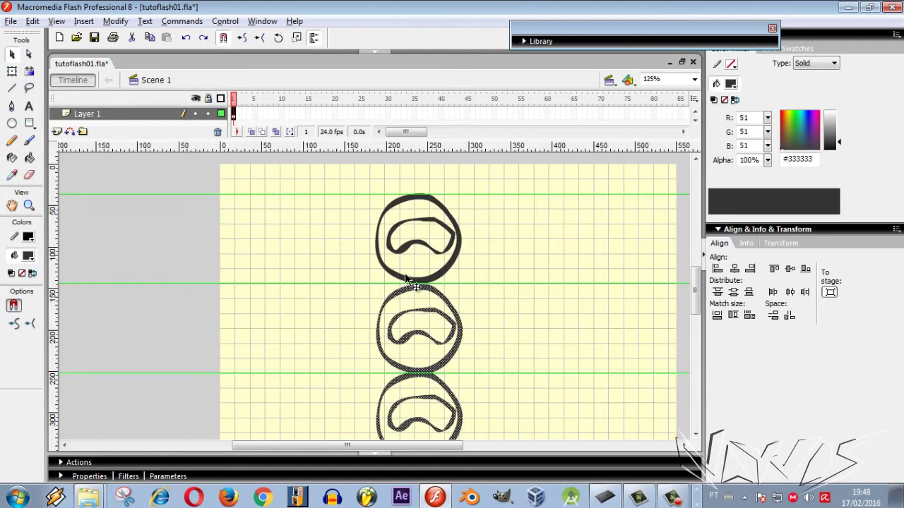
pyautogui.scroll(-3, 383, 362)
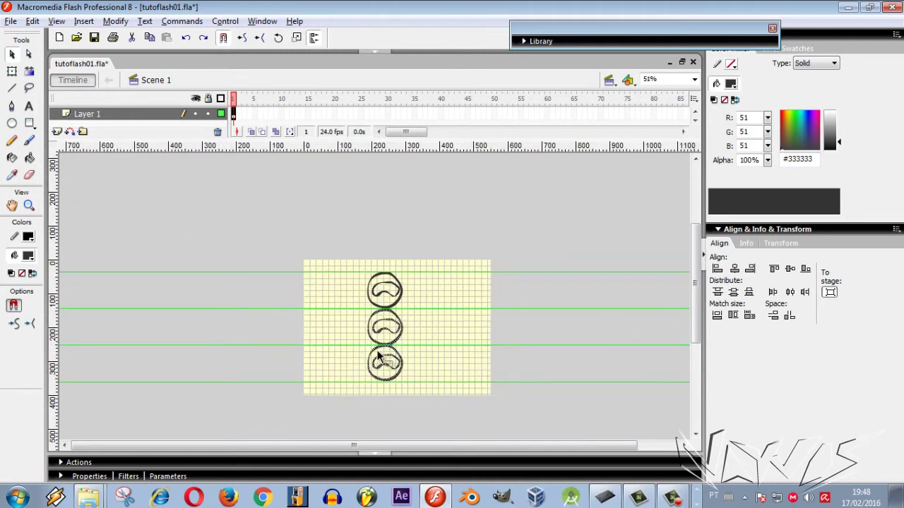
pyautogui.scroll(3, 395, 343)
pyautogui.hotkey('shift', 'Down')
pyautogui.hotkey('shift', 'Down')
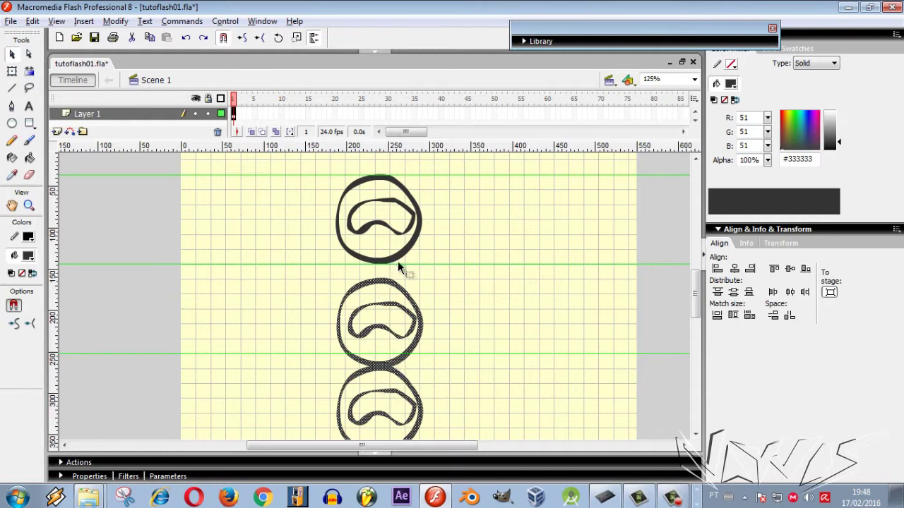
pyautogui.moveTo(456, 147); pyautogui.dragTo(438, 280)
pyautogui.moveTo(423, 354); pyautogui.dragTo(426, 368)
pyautogui.scroll(-3, 473, 378)
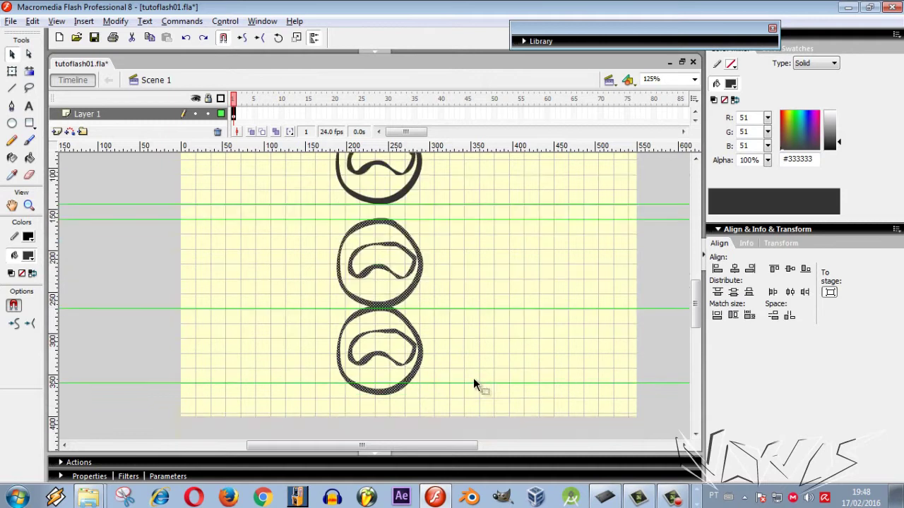
pyautogui.click(439, 395)
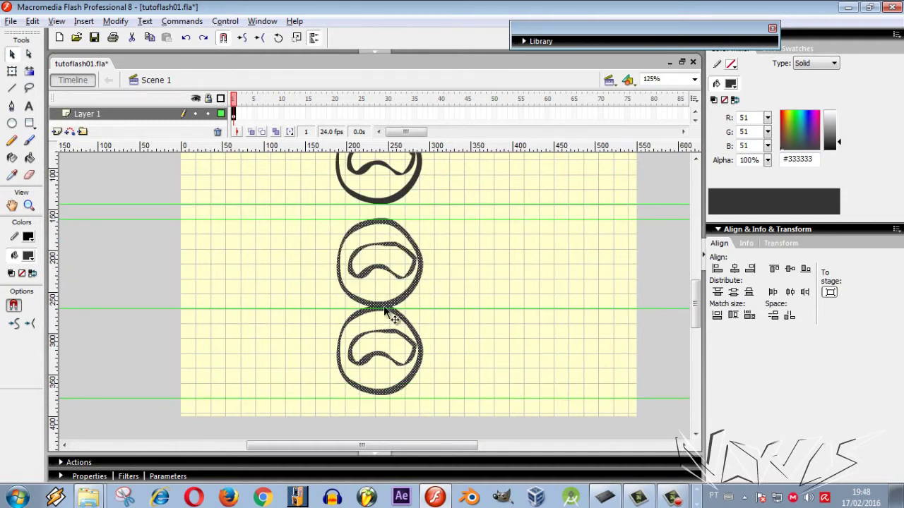
# Delete the two head copies, then select the remaining head and nudge it slightly left
pyautogui.press('Delete')
pyautogui.scroll(3, 322, 287)
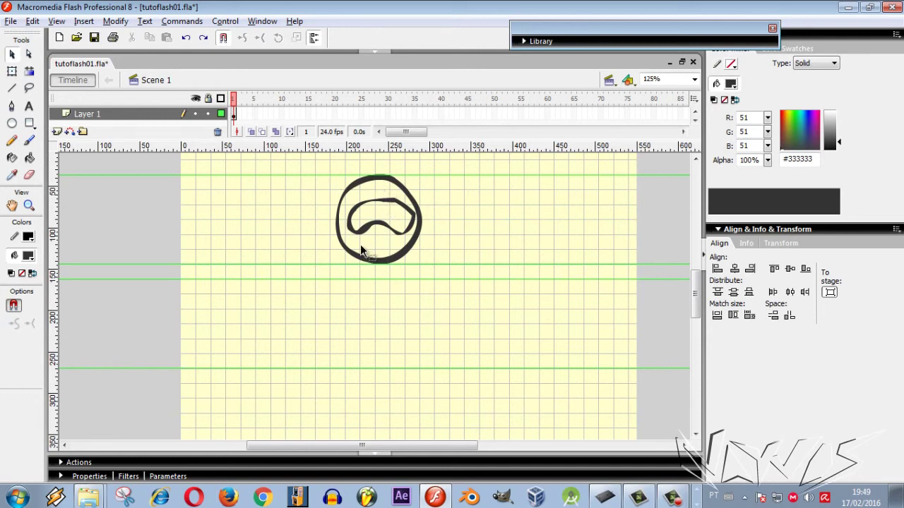
pyautogui.click(346, 187)
pyautogui.moveTo(316, 159)
pyautogui.mouseDown()
pyautogui.moveTo(375, 231)
pyautogui.moveTo(444, 292)
pyautogui.mouseUp()
pyautogui.press('Left')
pyautogui.press('Left')
pyautogui.press('Left')
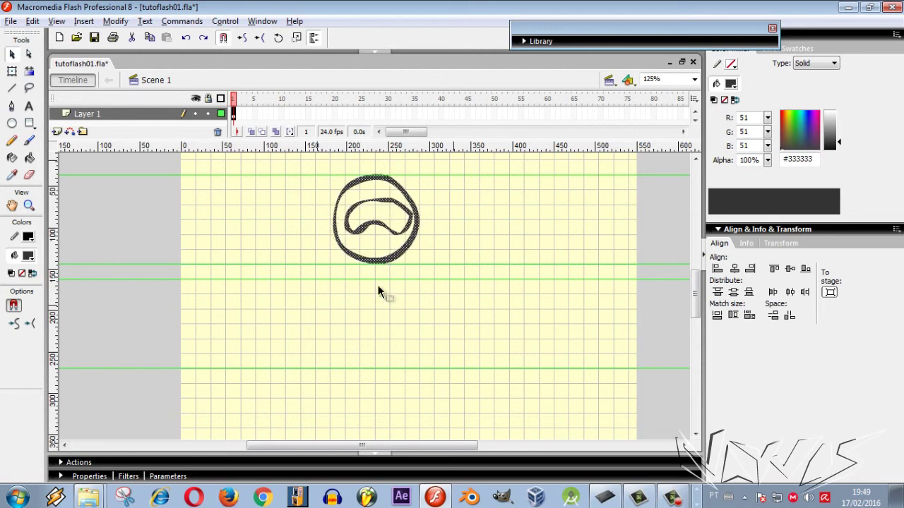
# Place a vertical guide through the centre of the head
pyautogui.click(381, 269)
pyautogui.moveTo(57, 256); pyautogui.dragTo(372, 292)
pyautogui.hotkey('ctrl', '1')
pyautogui.scroll(-2, 411, 325)
pyautogui.scroll(2, 415, 317)
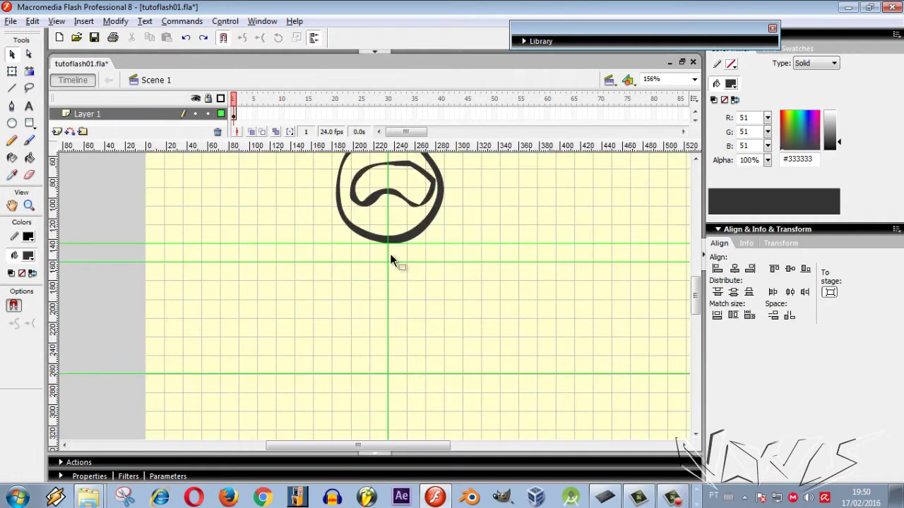
# Brush the neck, left shoulder and arm, torso, belt and legs of the character below the head, following the guides
pyautogui.press('b')
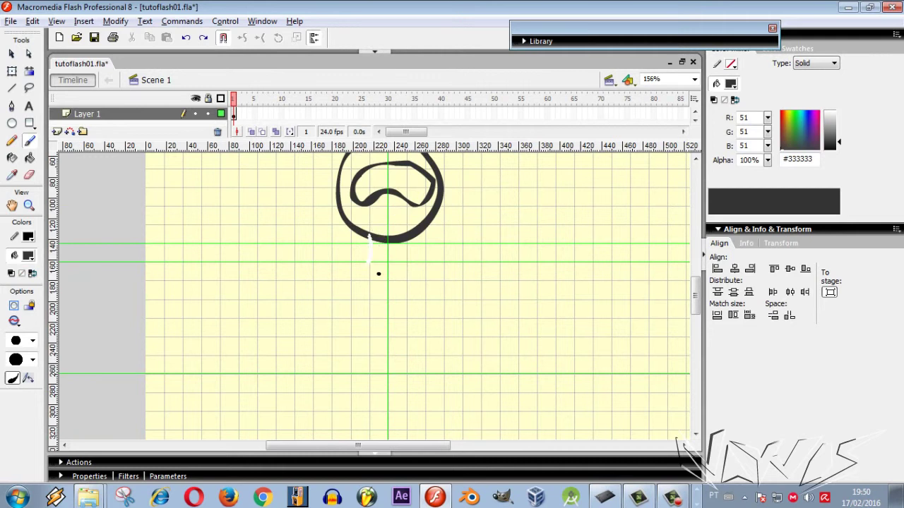
pyautogui.moveTo(358, 202); pyautogui.dragTo(368, 207)
pyautogui.moveTo(381, 272); pyautogui.dragTo(330, 290)
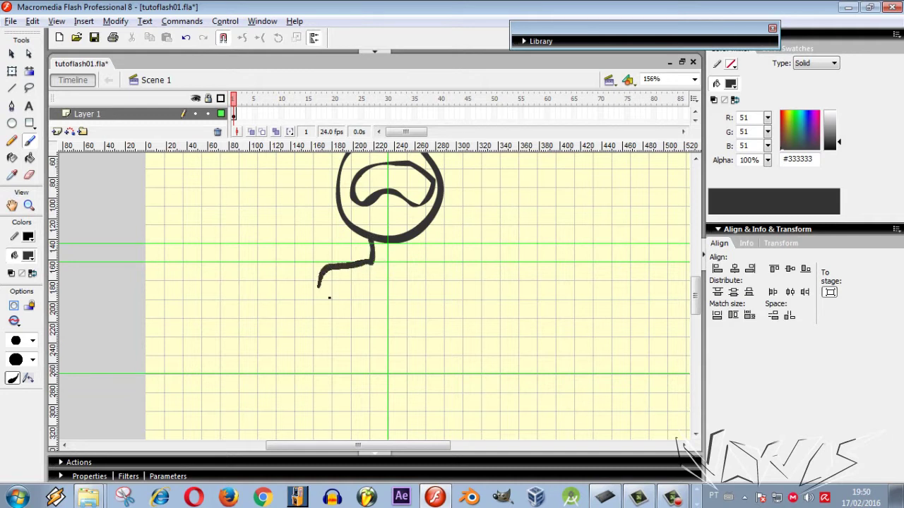
pyautogui.moveTo(333, 410)
pyautogui.mouseDown()
pyautogui.moveTo(353, 395)
pyautogui.moveTo(337, 391)
pyautogui.moveTo(338, 379)
pyautogui.moveTo(335, 400)
pyautogui.moveTo(345, 381)
pyautogui.moveTo(358, 392)
pyautogui.moveTo(343, 378)
pyautogui.moveTo(348, 289)
pyautogui.moveTo(366, 365)
pyautogui.moveTo(395, 379)
pyautogui.moveTo(443, 373)
pyautogui.moveTo(428, 283)
pyautogui.mouseUp()
pyautogui.moveTo(358, 371)
pyautogui.mouseDown()
pyautogui.moveTo(389, 390)
pyautogui.moveTo(430, 372)
pyautogui.mouseUp()
pyautogui.moveTo(696, 290); pyautogui.dragTo(695, 315)
pyautogui.moveTo(360, 248)
pyautogui.mouseDown()
pyautogui.moveTo(353, 283)
pyautogui.moveTo(434, 262)
pyautogui.moveTo(427, 250)
pyautogui.mouseUp()
pyautogui.moveTo(355, 278)
pyautogui.mouseDown()
pyautogui.moveTo(344, 294)
pyautogui.moveTo(348, 375)
pyautogui.moveTo(377, 364)
pyautogui.moveTo(387, 286)
pyautogui.moveTo(414, 359)
pyautogui.moveTo(452, 374)
pyautogui.moveTo(432, 286)
pyautogui.mouseUp()
# Brush the right side of the neck, the right shoulder, arm and hand of the character
pyautogui.moveTo(696, 315); pyautogui.dragTo(696, 307)
pyautogui.moveTo(404, 174)
pyautogui.mouseDown()
pyautogui.moveTo(417, 208)
pyautogui.moveTo(466, 229)
pyautogui.moveTo(456, 249)
pyautogui.mouseUp()
pyautogui.moveTo(430, 230); pyautogui.dragTo(451, 286)
pyautogui.moveTo(456, 247); pyautogui.dragTo(482, 314)
pyautogui.moveTo(449, 286)
pyautogui.mouseDown()
pyautogui.moveTo(484, 306)
pyautogui.moveTo(475, 291)
pyautogui.mouseUp()
pyautogui.moveTo(450, 316)
pyautogui.mouseDown()
pyautogui.moveTo(480, 355)
pyautogui.moveTo(479, 302)
pyautogui.moveTo(471, 336)
pyautogui.mouseUp()
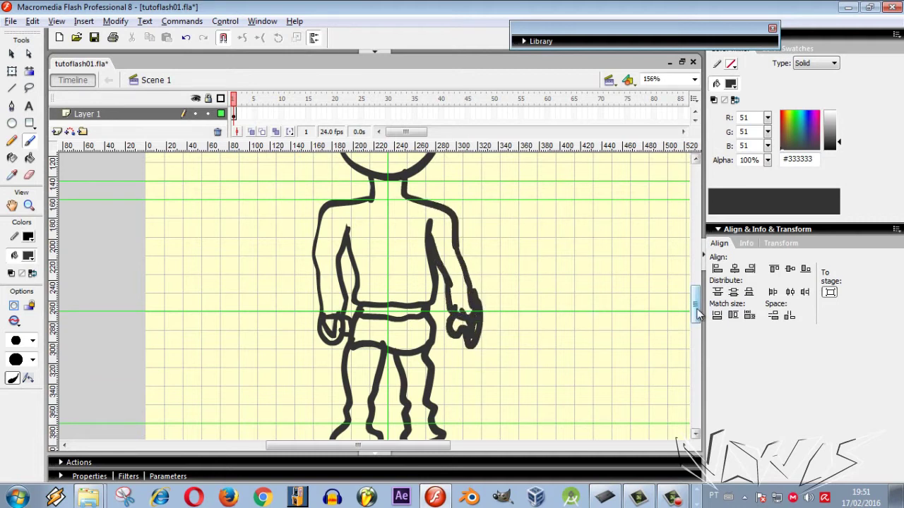
# Brush the crossed collar lines of the robe from the neck down across the chest
pyautogui.moveTo(697, 309); pyautogui.dragTo(696, 293)
pyautogui.moveTo(380, 335); pyautogui.dragTo(394, 355)
pyautogui.moveTo(365, 322); pyautogui.dragTo(393, 360)
pyautogui.moveTo(417, 324)
pyautogui.mouseDown()
pyautogui.moveTo(401, 396)
pyautogui.moveTo(376, 425)
pyautogui.mouseUp()
pyautogui.moveTo(372, 425)
pyautogui.mouseDown()
pyautogui.moveTo(368, 404)
pyautogui.moveTo(409, 324)
pyautogui.mouseUp()
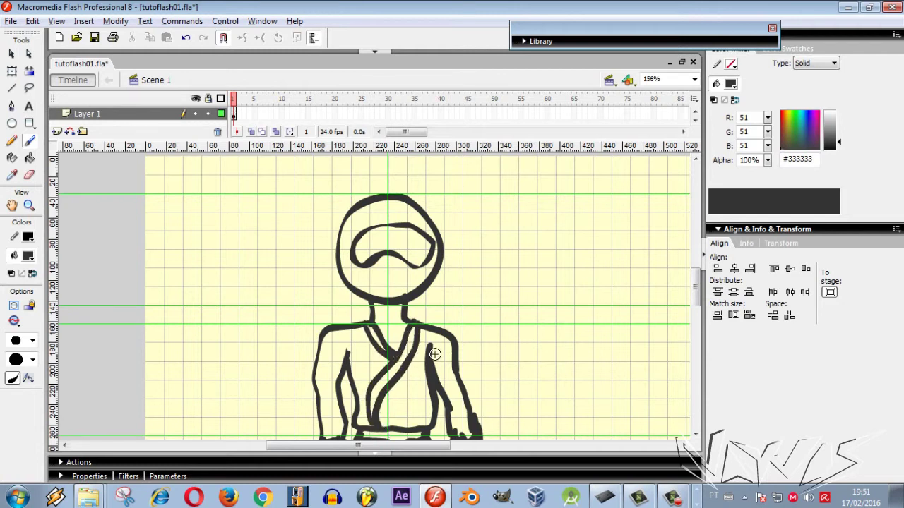
# Brush a half-closed eye in the left part of the mask opening, undoing stray strokes, and leave the eye selected
pyautogui.scroll(4, 392, 246)
pyautogui.moveTo(322, 237)
pyautogui.mouseDown()
pyautogui.moveTo(371, 255)
pyautogui.moveTo(379, 234)
pyautogui.moveTo(320, 238)
pyautogui.moveTo(394, 242)
pyautogui.moveTo(363, 238)
pyautogui.mouseUp()
pyautogui.moveTo(345, 279)
pyautogui.mouseDown()
pyautogui.moveTo(350, 290)
pyautogui.moveTo(395, 275)
pyautogui.moveTo(361, 259)
pyautogui.mouseUp()
pyautogui.hotkey('ctrl', 'z')
pyautogui.keyDown('ctrl'); pyautogui.click(373, 253); pyautogui.keyUp('ctrl')
pyautogui.click(384, 263)
pyautogui.hotkey('ctrl', 'z')
pyautogui.click(404, 298)
pyautogui.hotkey('ctrl', 'z')
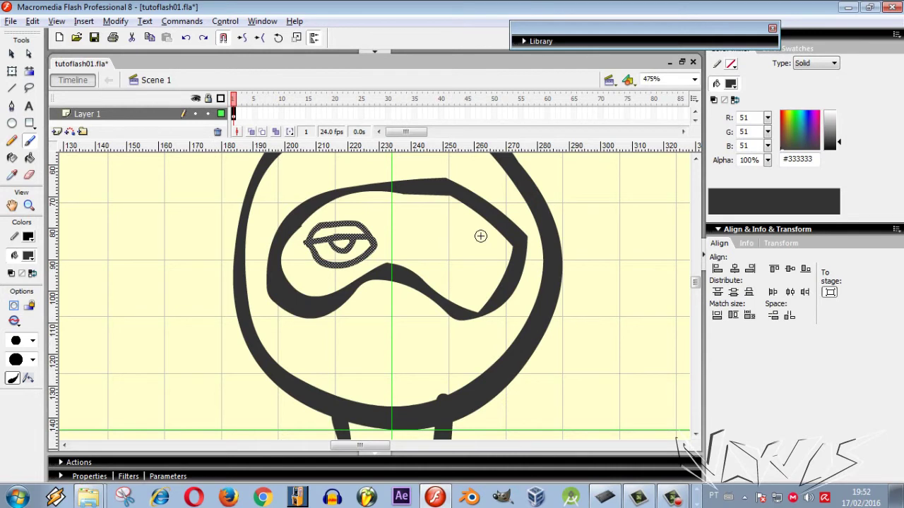
# Select the half of the character to the right of the vertical guide and delete it
pyautogui.scroll(-6, 500, 322)
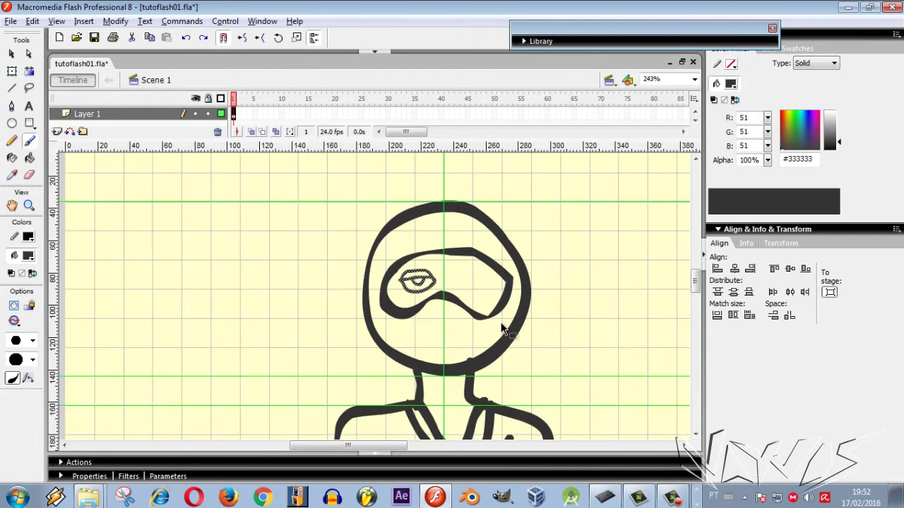
pyautogui.scroll(-2, 498, 322)
pyautogui.scroll(-1, 504, 324)
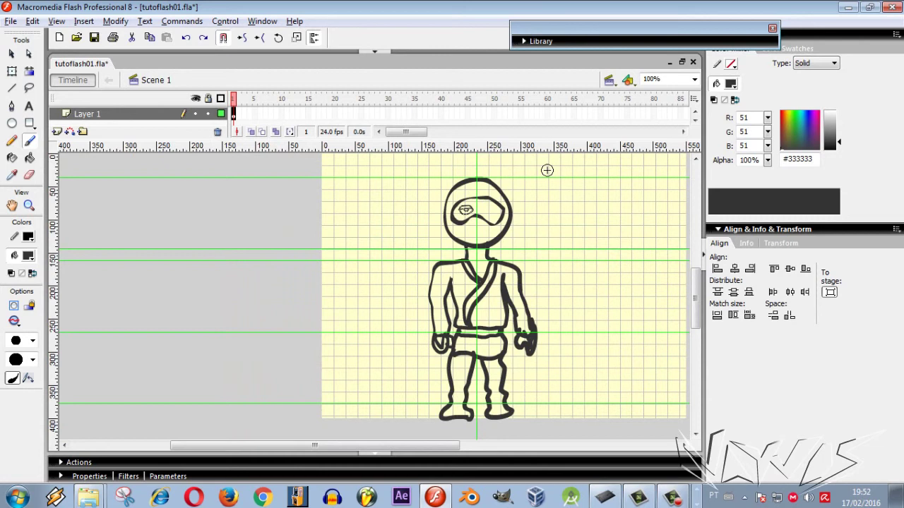
pyautogui.press('v')
pyautogui.moveTo(560, 169)
pyautogui.mouseDown()
pyautogui.moveTo(499, 427)
pyautogui.moveTo(475, 426)
pyautogui.mouseUp()
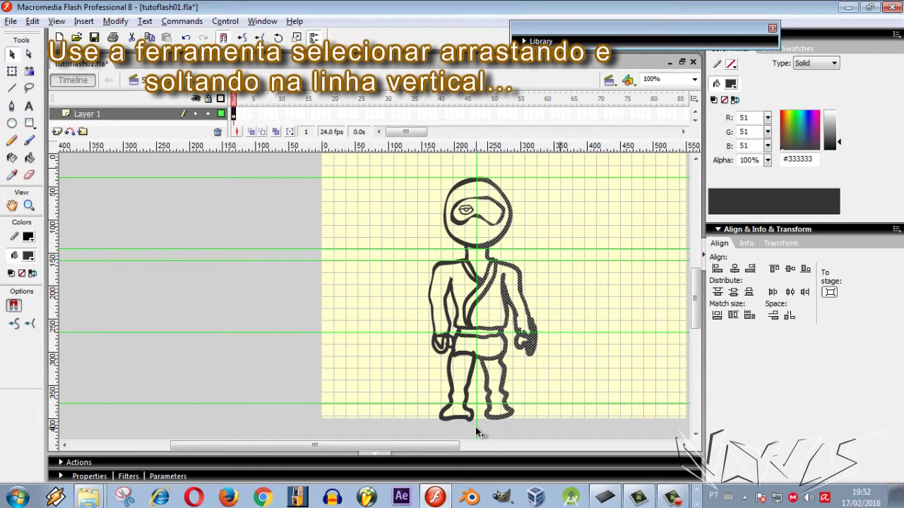
pyautogui.press('Delete')
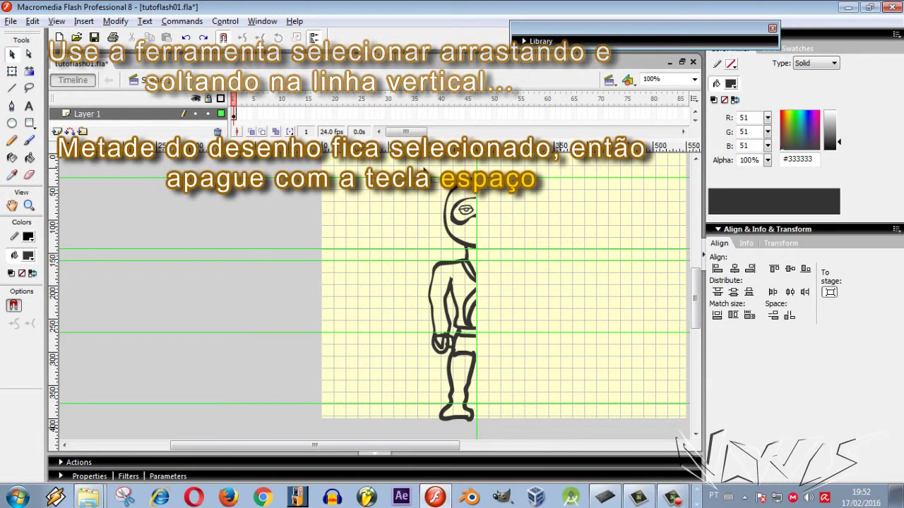
# Copy the remaining left half of the character, paste it in place and flip the copy horizontally
pyautogui.moveTo(400, 171)
pyautogui.mouseDown()
pyautogui.moveTo(502, 420)
pyautogui.moveTo(522, 442)
pyautogui.mouseUp()
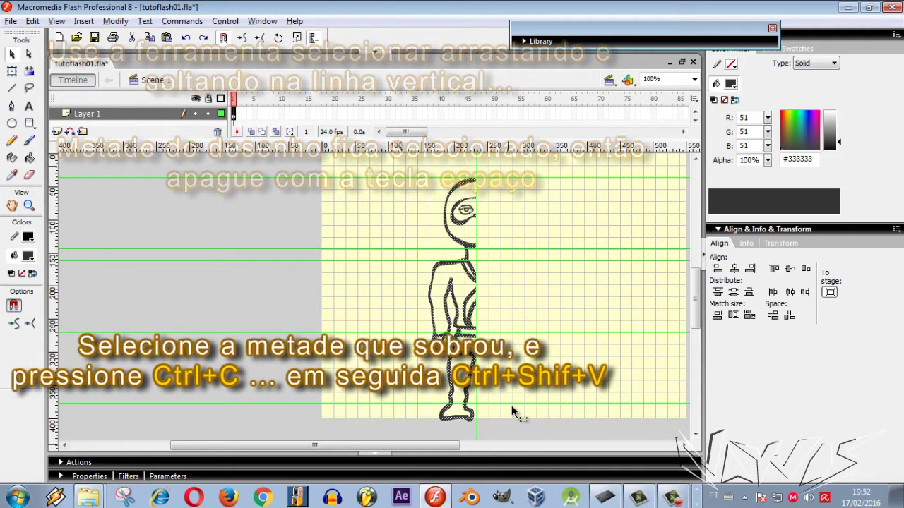
pyautogui.click(115, 21)
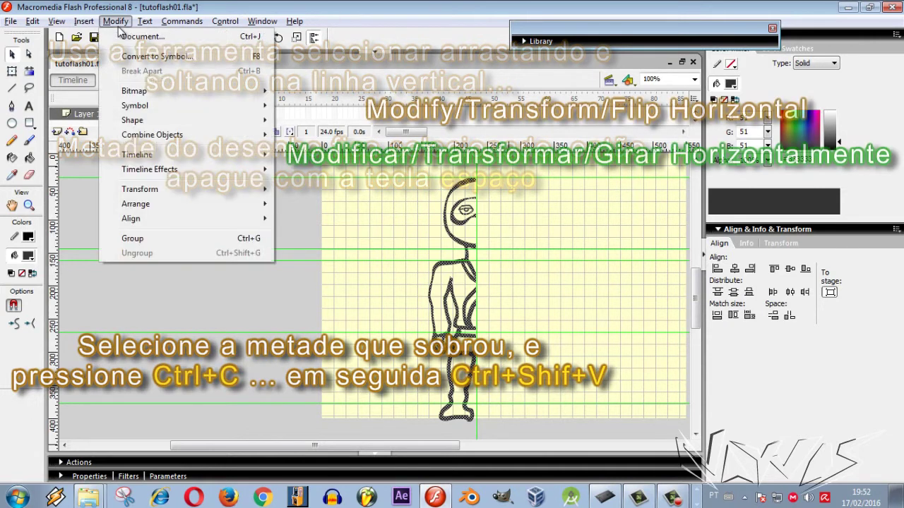
pyautogui.moveTo(159, 190)
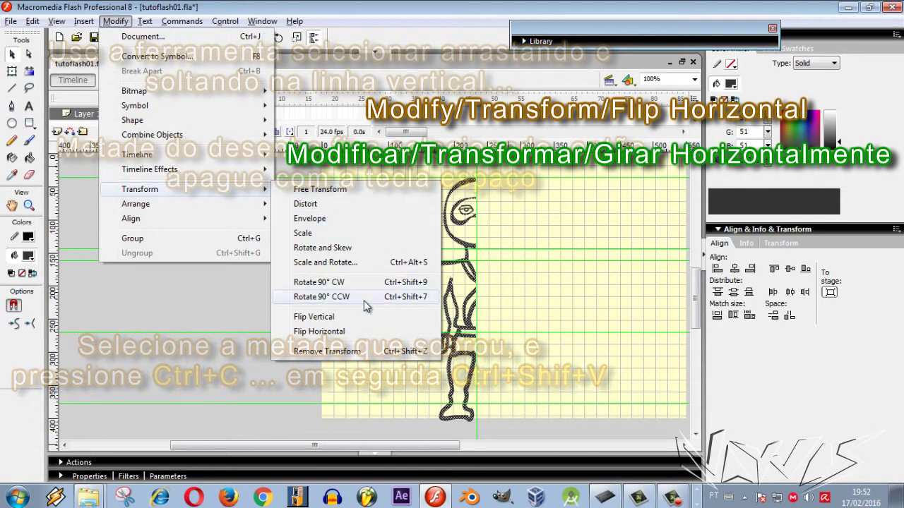
pyautogui.click(319, 331)
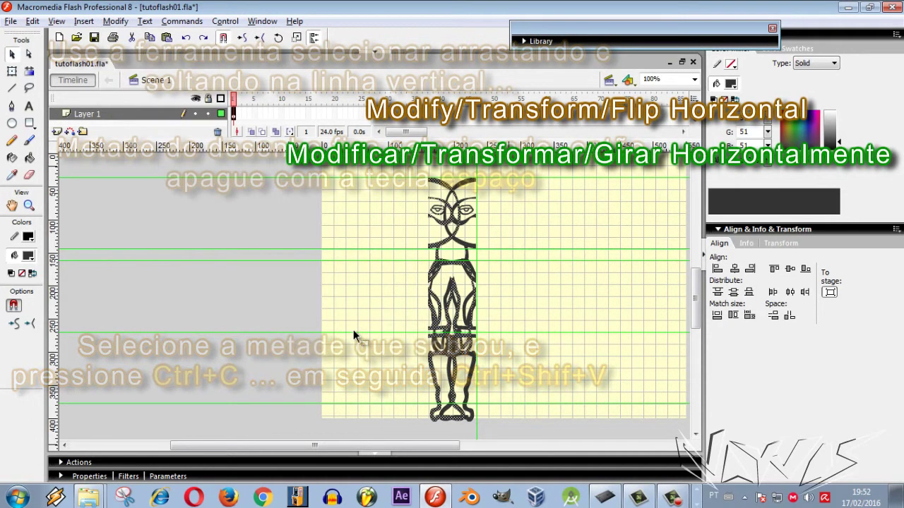
# Move the flipped half to the right until it meets the left half at the vertical guide and deselect it
pyautogui.press('Right')
pyautogui.press('Right')
pyautogui.press('Right')
pyautogui.press('Right')
pyautogui.press('Right')
pyautogui.press('Right')
pyautogui.press('Right')
pyautogui.press('Right')
pyautogui.press('Right')
pyautogui.press('Right')
pyautogui.press('Right')
pyautogui.press('Right')
pyautogui.press('Right')
pyautogui.press('Right')
pyautogui.press('Right')
pyautogui.press('Right')
pyautogui.press('Right')
pyautogui.press('Right')
pyautogui.press('Right')
pyautogui.press('Right')
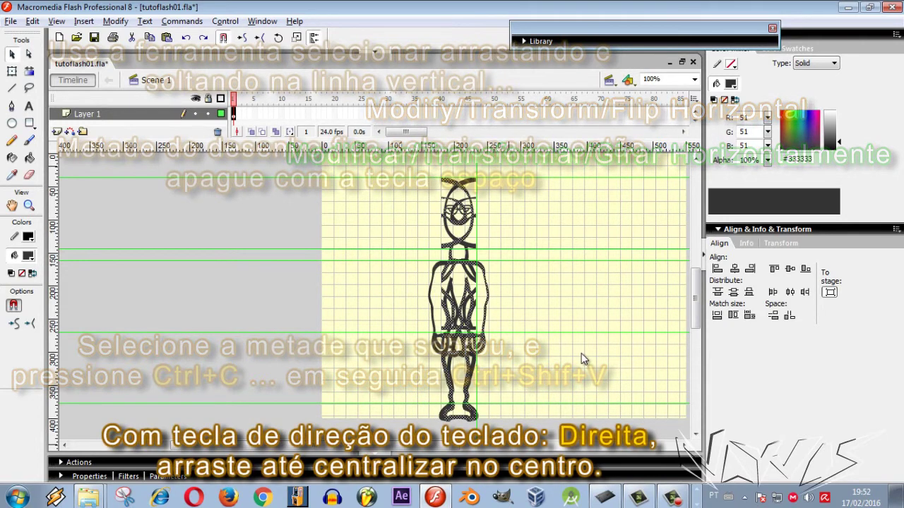
pyautogui.press('Right')
pyautogui.press('Left')
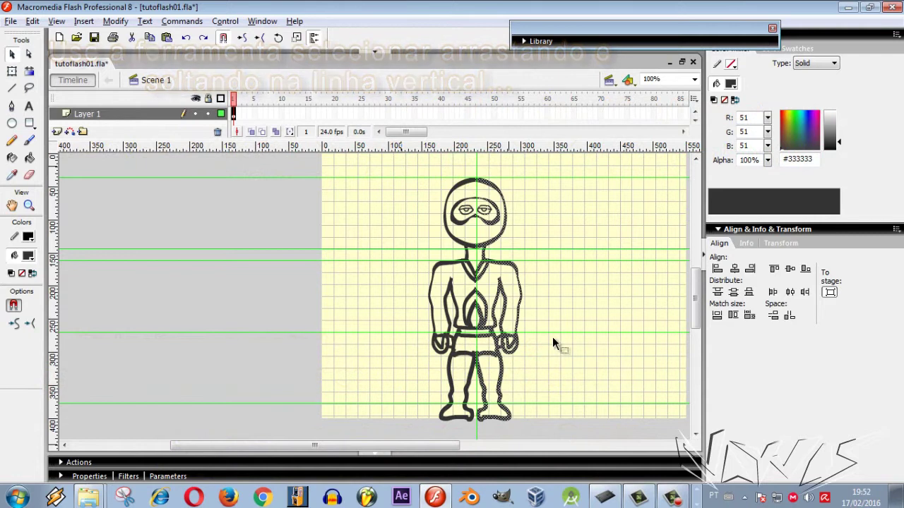
pyautogui.click(552, 337)
# Delete the pointed arch shapes in the middle of the chest between the collar and the belt
pyautogui.click(484, 311)
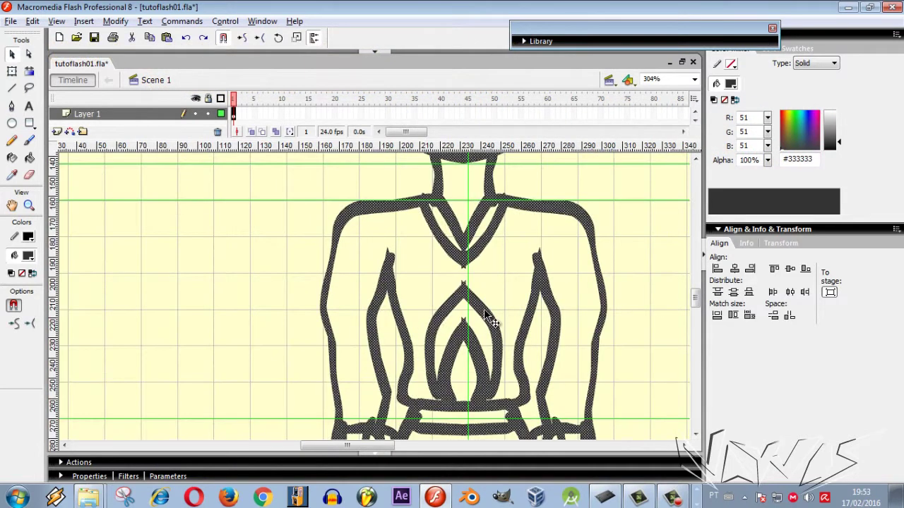
pyautogui.click(501, 312)
pyautogui.click(492, 319)
pyautogui.moveTo(423, 272); pyautogui.dragTo(479, 404)
pyautogui.press('Delete')
pyautogui.moveTo(447, 397); pyautogui.dragTo(448, 400)
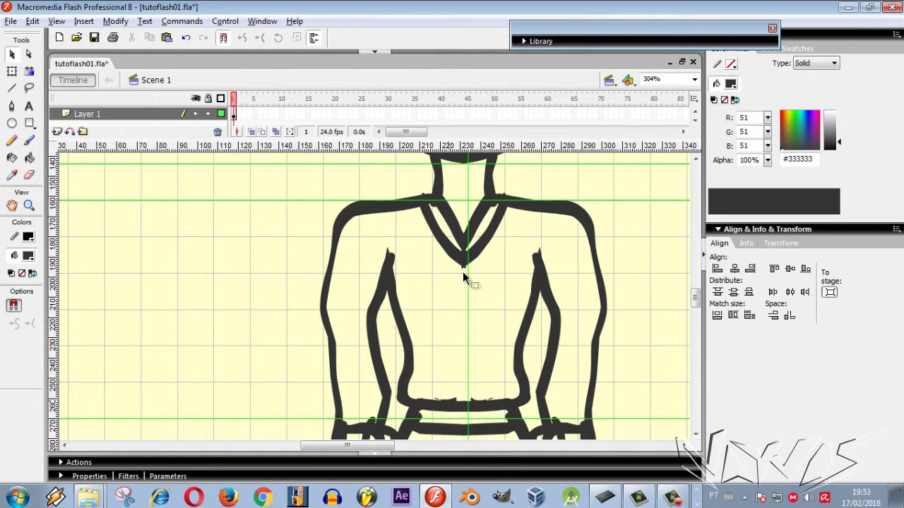
# Brush the robe's overlapping front edge from the collar down to the belt, undoing stray strokes
pyautogui.press('y')
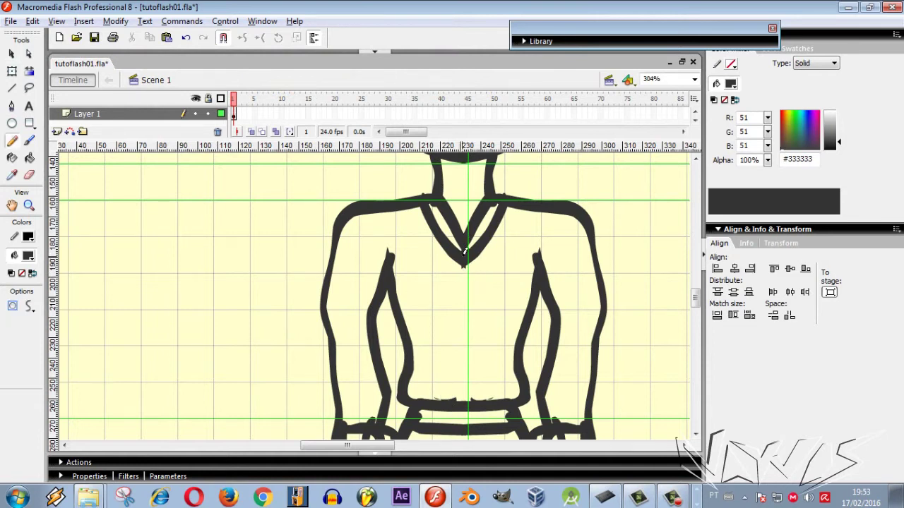
pyautogui.press('b')
pyautogui.moveTo(455, 260)
pyautogui.mouseDown()
pyautogui.moveTo(438, 307)
pyautogui.moveTo(434, 398)
pyautogui.moveTo(464, 263)
pyautogui.moveTo(464, 346)
pyautogui.moveTo(500, 245)
pyautogui.mouseUp()
pyautogui.hotkey('ctrl', 'z')
pyautogui.hotkey('ctrl', 'z')
pyautogui.hotkey('ctrl', '-')
pyautogui.moveTo(696, 303); pyautogui.dragTo(697, 303)
pyautogui.hotkey('ctrl', 'z')
# Brush a sword handle and guard rising diagonally behind the shoulder beside the mask, redoing failed strokes
pyautogui.moveTo(418, 267)
pyautogui.mouseDown()
pyautogui.moveTo(442, 276)
pyautogui.moveTo(460, 259)
pyautogui.moveTo(439, 276)
pyautogui.mouseUp()
pyautogui.moveTo(438, 269)
pyautogui.mouseDown()
pyautogui.moveTo(451, 290)
pyautogui.moveTo(401, 177)
pyautogui.moveTo(382, 174)
pyautogui.mouseUp()
pyautogui.hotkey('ctrl', 'z')
pyautogui.hotkey('ctrl', 'z')
pyautogui.moveTo(396, 205); pyautogui.dragTo(437, 261)
pyautogui.moveTo(392, 203)
pyautogui.mouseDown()
pyautogui.moveTo(420, 214)
pyautogui.moveTo(452, 265)
pyautogui.mouseUp()
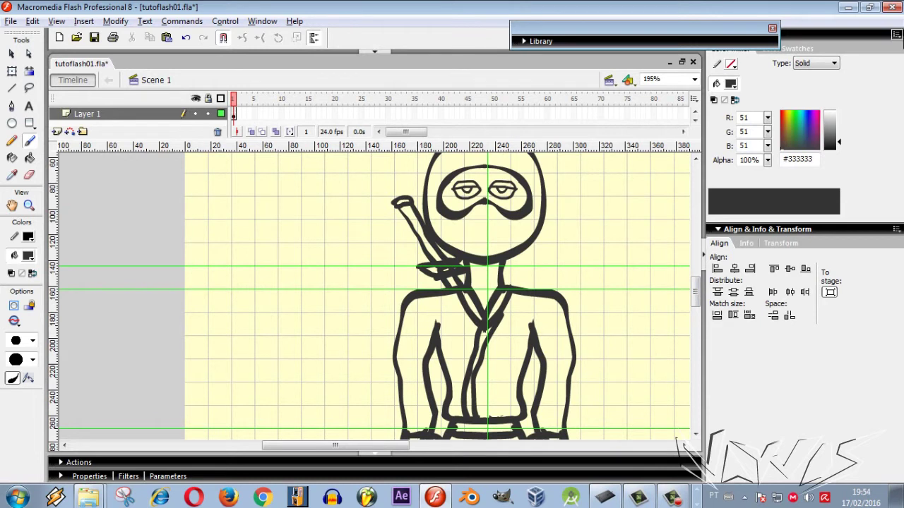
pyautogui.hotkey('ctrl', '1')
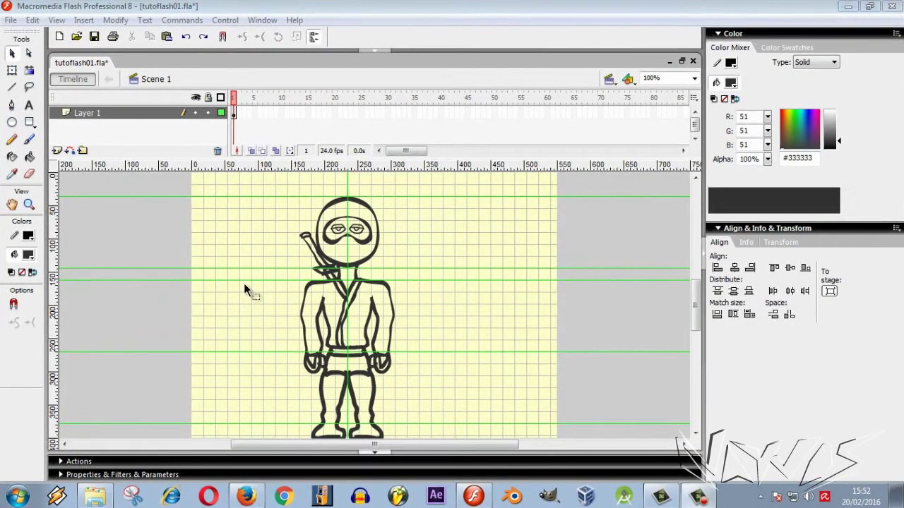
# Open the ninjacartoon movie clip from the library for editing and examine its front and side views
pyautogui.hotkey('ctrl', 'l')
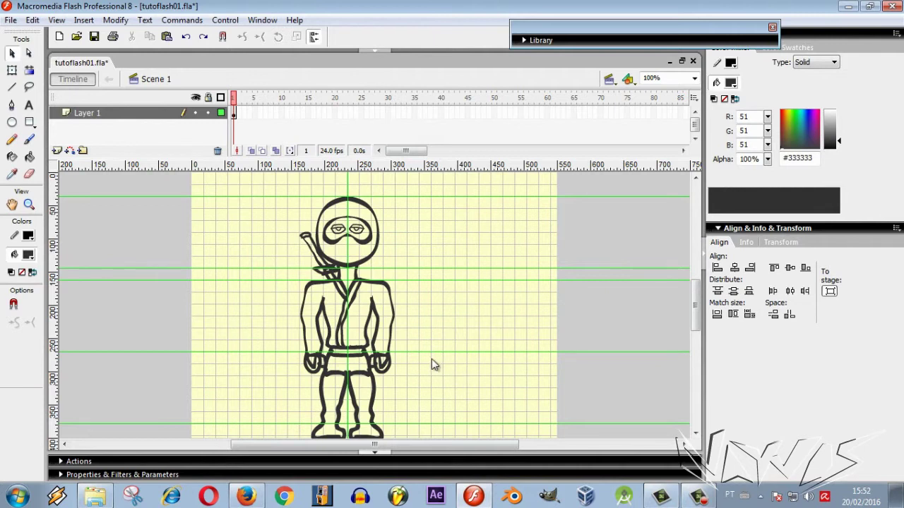
pyautogui.click(547, 41)
pyautogui.moveTo(562, 141); pyautogui.dragTo(553, 278)
pyautogui.doubleClick(519, 292)
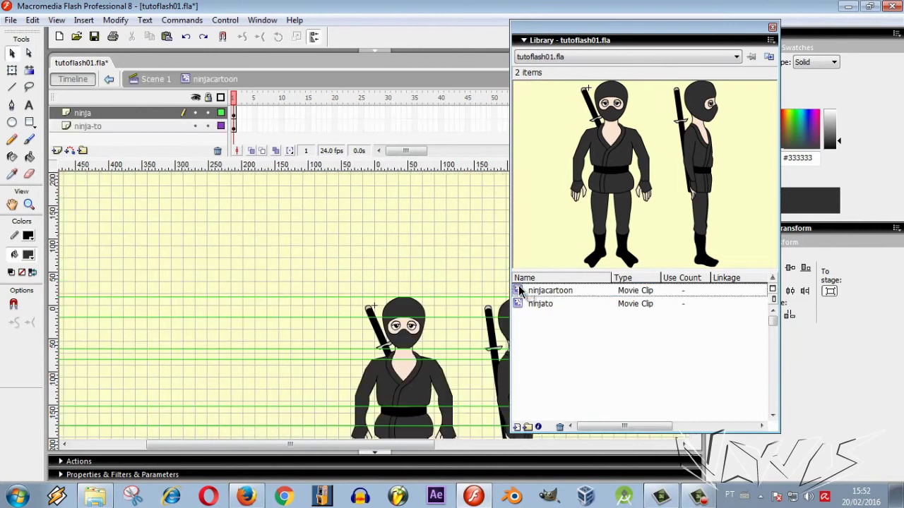
pyautogui.click(576, 44)
pyautogui.scroll(-3, 466, 276)
pyautogui.hotkey('ctrl', 'space')
pyautogui.moveTo(353, 186); pyautogui.dragTo(280, 413)
pyautogui.scroll(-5, 459, 243)
pyautogui.scroll(5, 385, 408)
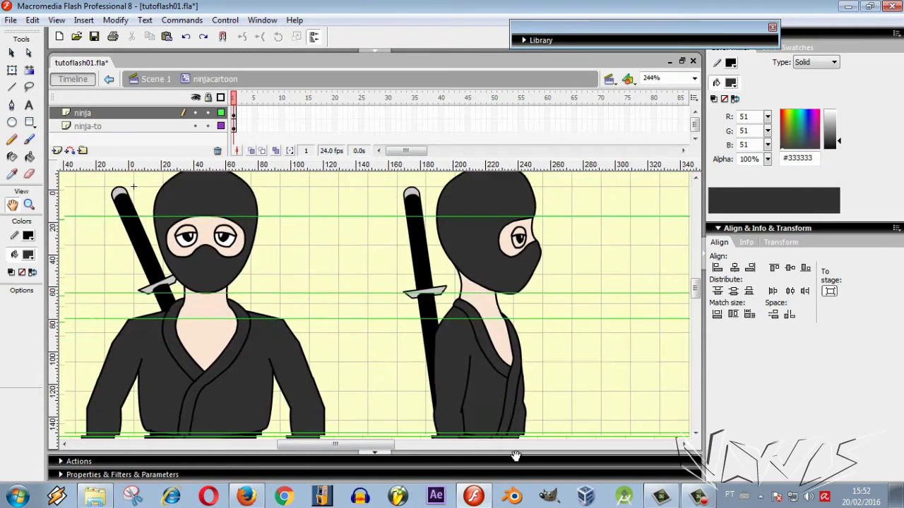
pyautogui.hotkey('ctrl', '1')
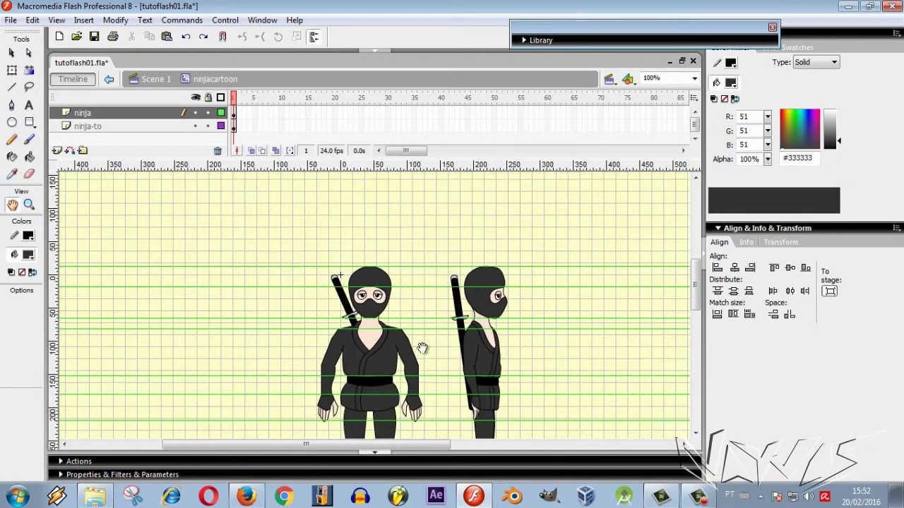
# Lock the ninja-to and ninja layers and add a new layer named esqueleto above them
pyautogui.click(207, 125)
pyautogui.click(208, 113)
pyautogui.click(57, 150)
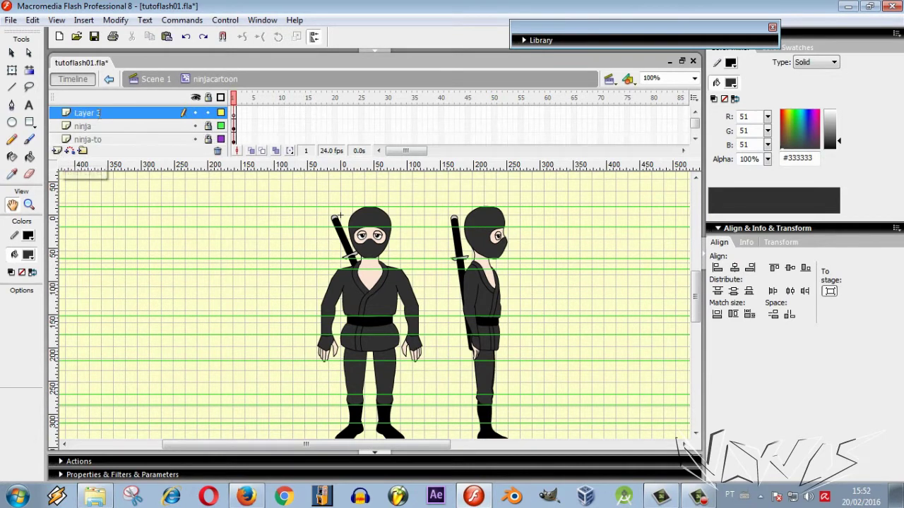
pyautogui.doubleClick(99, 113)
pyautogui.write('e')
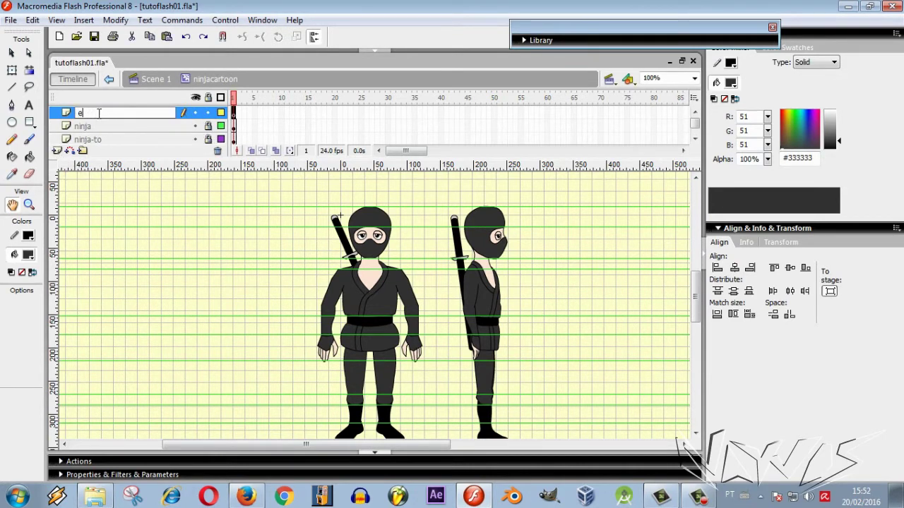
pyautogui.write('squeleto')
pyautogui.press('Return')
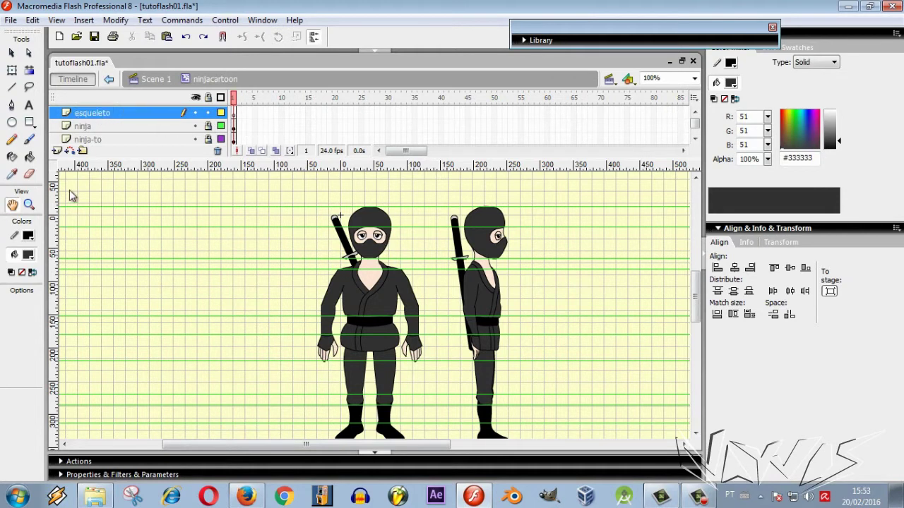
# Brush a skeleton head outline in #00CCFF with a smaller brush over the front-view ninja's head
pyautogui.click(29, 139)
pyautogui.click(32, 248)
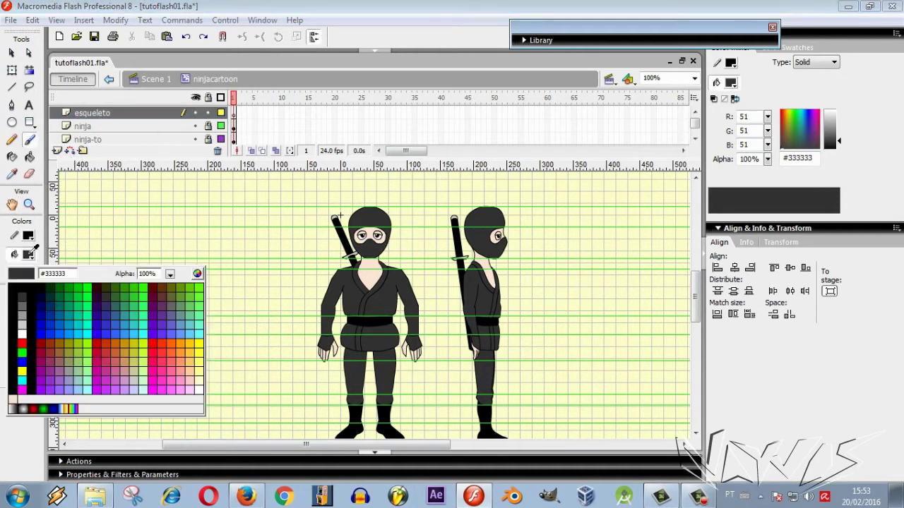
pyautogui.click(77, 333)
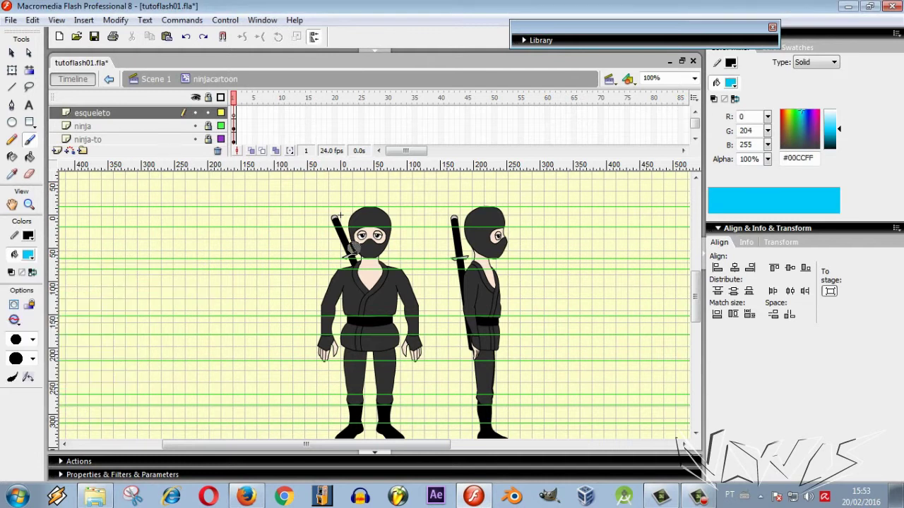
pyautogui.click(32, 340)
pyautogui.click(16, 211)
pyautogui.scroll(2, 372, 236)
pyautogui.moveTo(373, 199)
pyautogui.mouseDown()
pyautogui.moveTo(336, 222)
pyautogui.moveTo(346, 252)
pyautogui.moveTo(370, 263)
pyautogui.moveTo(382, 231)
pyautogui.moveTo(356, 201)
pyautogui.mouseUp()
# Brush the skeleton's shoulders, arms and triangular hands over the front-view ninja
pyautogui.moveTo(321, 295)
pyautogui.mouseDown()
pyautogui.moveTo(416, 298)
pyautogui.moveTo(322, 308)
pyautogui.moveTo(316, 298)
pyautogui.moveTo(295, 352)
pyautogui.moveTo(296, 394)
pyautogui.mouseUp()
pyautogui.moveTo(411, 294)
pyautogui.mouseDown()
pyautogui.moveTo(433, 359)
pyautogui.moveTo(432, 397)
pyautogui.mouseUp()
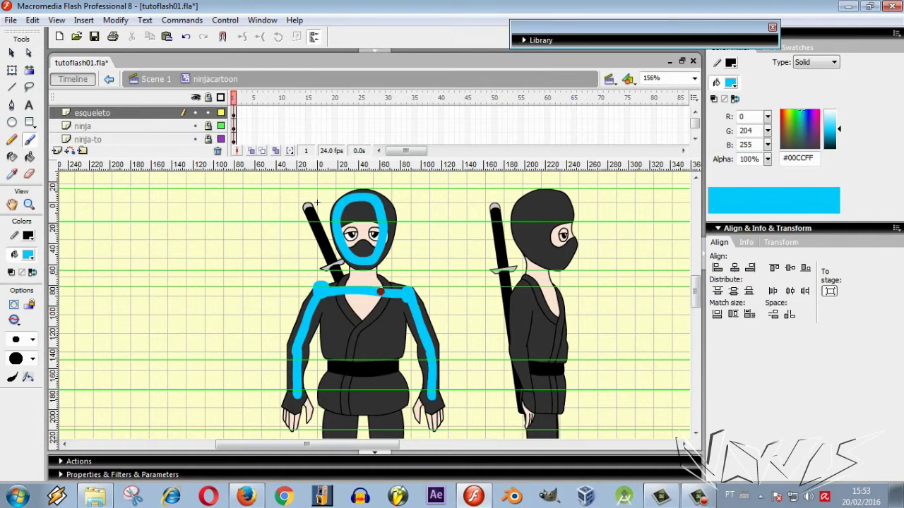
pyautogui.moveTo(293, 400)
pyautogui.mouseDown()
pyautogui.moveTo(287, 421)
pyautogui.moveTo(307, 415)
pyautogui.moveTo(299, 391)
pyautogui.mouseUp()
pyautogui.moveTo(429, 396)
pyautogui.mouseDown()
pyautogui.moveTo(442, 425)
pyautogui.moveTo(439, 394)
pyautogui.mouseUp()
pyautogui.hotkey('ctrl', '1')
# Brush the skeleton's ribcage, spine, pelvis and thigh bones over the front-view ninja, undoing stray strokes
pyautogui.scroll(-2, 445, 369)
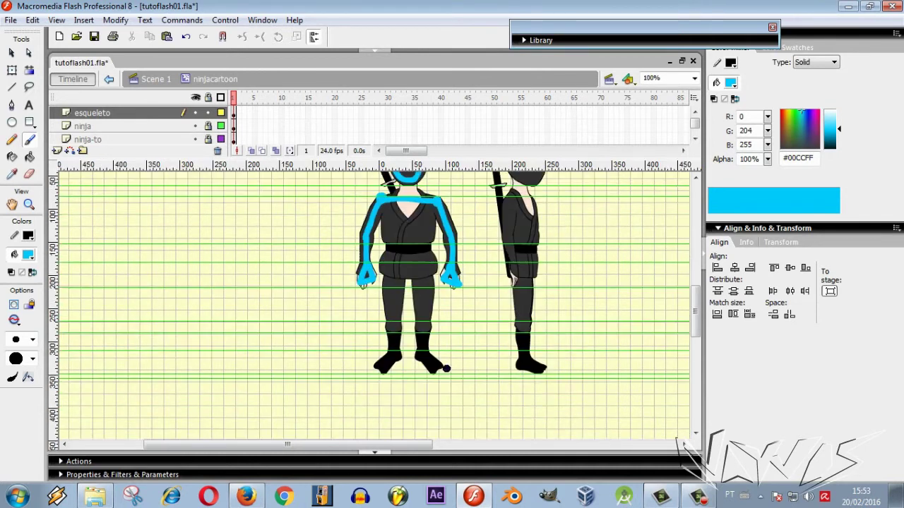
pyautogui.moveTo(391, 202)
pyautogui.mouseDown()
pyautogui.moveTo(381, 231)
pyautogui.moveTo(431, 228)
pyautogui.moveTo(423, 202)
pyautogui.moveTo(413, 235)
pyautogui.moveTo(405, 226)
pyautogui.moveTo(418, 256)
pyautogui.moveTo(389, 255)
pyautogui.moveTo(393, 267)
pyautogui.moveTo(423, 268)
pyautogui.moveTo(428, 256)
pyautogui.moveTo(398, 269)
pyautogui.moveTo(391, 319)
pyautogui.moveTo(424, 323)
pyautogui.moveTo(419, 273)
pyautogui.moveTo(426, 320)
pyautogui.mouseUp()
pyautogui.hotkey('ctrl', 'z')
pyautogui.hotkey('ctrl', 'z')
pyautogui.moveTo(422, 275); pyautogui.dragTo(424, 326)
# Brush the skeleton's knees, lower legs, ankles and feet over both legs of the front-view ninja
pyautogui.scroll(5, 411, 357)
pyautogui.moveTo(369, 290); pyautogui.dragTo(377, 367)
pyautogui.moveTo(452, 372); pyautogui.dragTo(461, 369)
pyautogui.moveTo(459, 365); pyautogui.dragTo(461, 296)
pyautogui.moveTo(378, 291); pyautogui.dragTo(376, 359)
pyautogui.moveTo(464, 323); pyautogui.dragTo(460, 364)
pyautogui.moveTo(368, 373); pyautogui.dragTo(333, 408)
pyautogui.moveTo(466, 372)
pyautogui.mouseDown()
pyautogui.moveTo(499, 405)
pyautogui.moveTo(460, 368)
pyautogui.mouseUp()
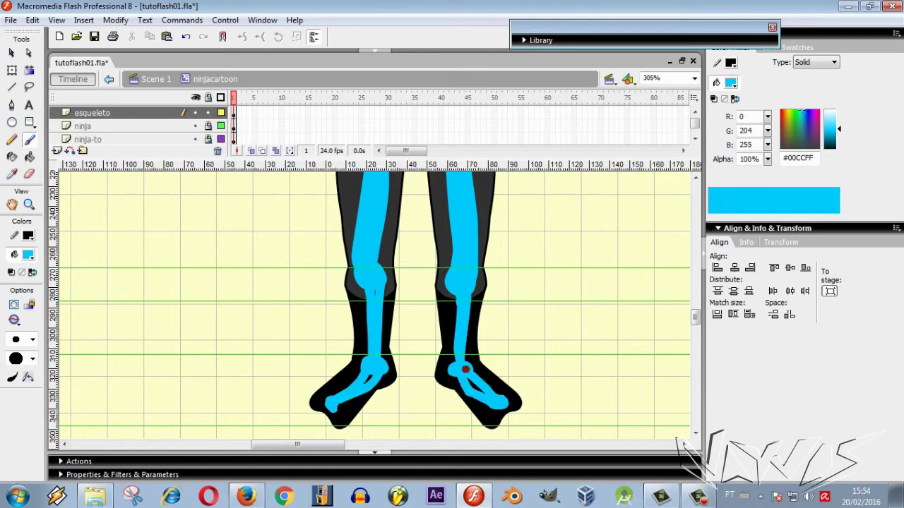
pyautogui.hotkey('ctrl', '1')
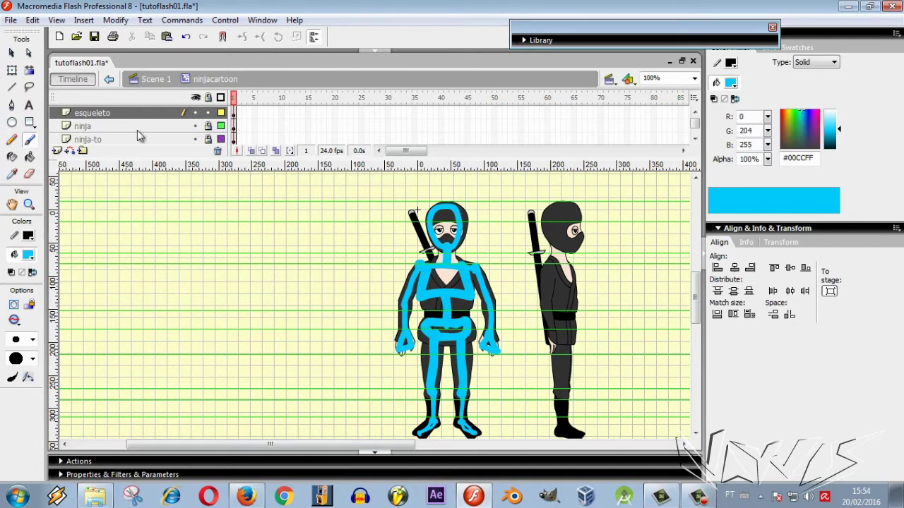
# Display the ninja and ninja-to layers as outlines and brush extra strokes over the skeleton's thighs and upper arm
pyautogui.click(221, 127)
pyautogui.click(220, 139)
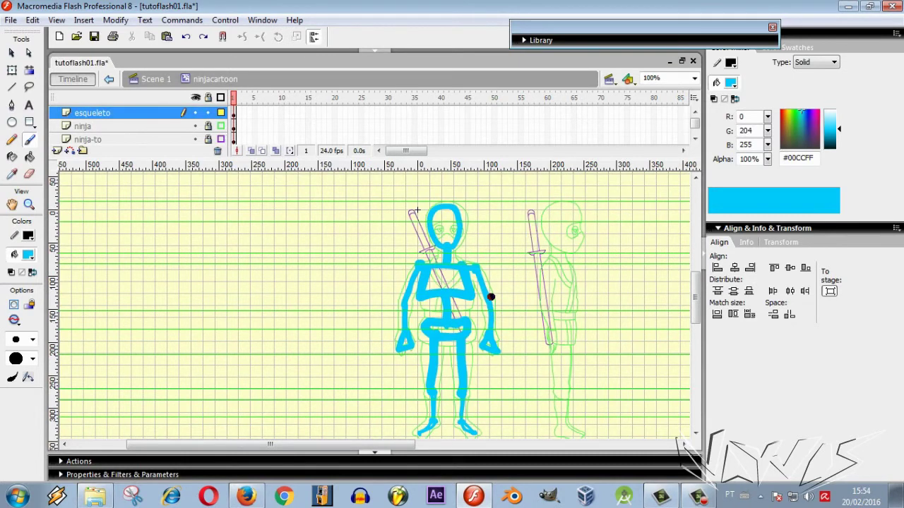
pyautogui.click(502, 263)
pyautogui.keyDown('ctrl'); pyautogui.click(521, 271); pyautogui.keyUp('ctrl')
pyautogui.hotkey('ctrl', 'z')
pyautogui.keyDown('ctrl'); pyautogui.keyDown('shift'); pyautogui.click(481, 266); pyautogui.keyUp('shift'); pyautogui.keyUp('ctrl')
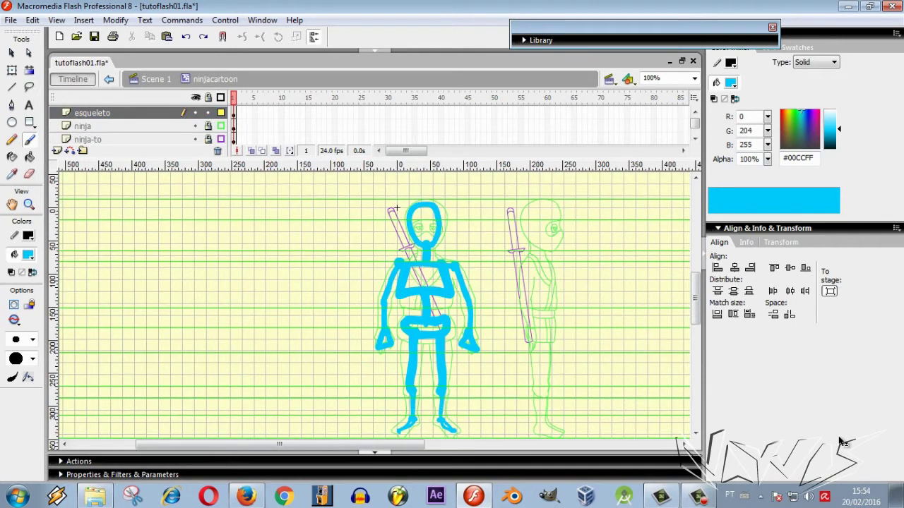
pyautogui.moveTo(447, 329); pyautogui.dragTo(442, 383)
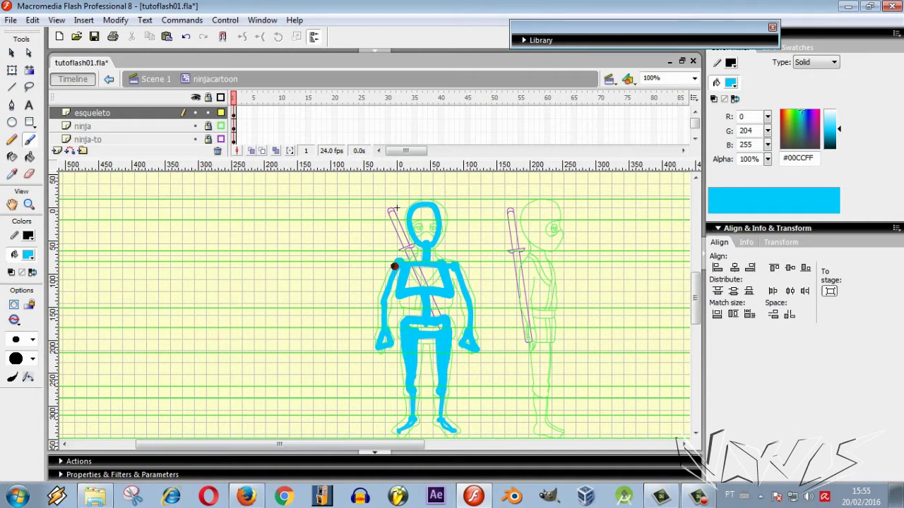
pyautogui.moveTo(455, 269); pyautogui.dragTo(469, 304)
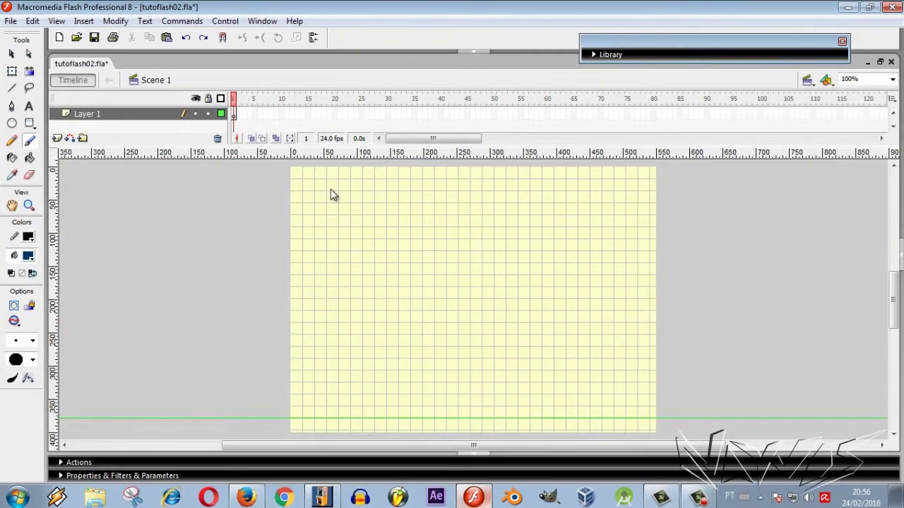
# Brush dark blue storyboard frames on the stage of tutoflash02.fla and expand the library with an enlarged ninjacartoon preview
pyautogui.moveTo(303, 273)
pyautogui.mouseDown()
pyautogui.moveTo(625, 281)
pyautogui.moveTo(628, 181)
pyautogui.mouseUp()
pyautogui.moveTo(307, 300); pyautogui.dragTo(403, 296)
pyautogui.moveTo(482, 302)
pyautogui.mouseDown()
pyautogui.moveTo(514, 299)
pyautogui.moveTo(482, 302)
pyautogui.mouseUp()
pyautogui.hotkey('ctrl', '=')
pyautogui.click(611, 54)
pyautogui.moveTo(667, 155); pyautogui.dragTo(667, 377)
# Brush the sketch lines of a scene inside the first storyboard frame of the lower row, redoing one long stroke
pyautogui.moveTo(342, 304); pyautogui.dragTo(461, 300)
pyautogui.moveTo(381, 265); pyautogui.dragTo(452, 314)
pyautogui.moveTo(406, 275); pyautogui.dragTo(460, 339)
pyautogui.moveTo(342, 357); pyautogui.dragTo(247, 380)
pyautogui.moveTo(300, 334); pyautogui.dragTo(313, 363)
pyautogui.moveTo(280, 329); pyautogui.dragTo(349, 318)
pyautogui.moveTo(269, 211)
pyautogui.mouseDown()
pyautogui.moveTo(315, 325)
pyautogui.moveTo(309, 328)
pyautogui.mouseUp()
pyautogui.hotkey('ctrl', 'z')
pyautogui.moveTo(273, 208); pyautogui.dragTo(314, 326)
# Brush a long horizontal line across the next part of the storyboard and sketch figure strokes around it
pyautogui.moveTo(446, 446); pyautogui.dragTo(547, 445)
pyautogui.moveTo(236, 294); pyautogui.dragTo(545, 299)
pyautogui.moveTo(299, 339); pyautogui.dragTo(460, 266)
pyautogui.moveTo(384, 238)
pyautogui.mouseDown()
pyautogui.moveTo(377, 249)
pyautogui.moveTo(455, 252)
pyautogui.mouseUp()
pyautogui.hotkey('ctrl', 'z')
pyautogui.moveTo(378, 259); pyautogui.dragTo(460, 271)
pyautogui.moveTo(400, 226); pyautogui.dragTo(471, 255)
pyautogui.moveTo(340, 276); pyautogui.dragTo(378, 267)
pyautogui.moveTo(485, 276); pyautogui.dragTo(527, 390)
pyautogui.moveTo(455, 352); pyautogui.dragTo(528, 390)
pyautogui.moveTo(301, 337); pyautogui.dragTo(277, 375)
pyautogui.moveTo(372, 342); pyautogui.dragTo(317, 392)
pyautogui.moveTo(366, 373)
pyautogui.mouseDown()
pyautogui.moveTo(405, 346)
pyautogui.moveTo(438, 388)
pyautogui.mouseUp()
pyautogui.moveTo(442, 342); pyautogui.dragTo(468, 387)
# Brush slanted strokes around the figure to extend the scene in the second storyboard frame
pyautogui.moveTo(539, 297); pyautogui.dragTo(576, 299)
pyautogui.moveTo(248, 210); pyautogui.dragTo(263, 255)
pyautogui.moveTo(250, 212); pyautogui.dragTo(288, 291)
pyautogui.moveTo(326, 211); pyautogui.dragTo(295, 276)
pyautogui.moveTo(329, 211); pyautogui.dragTo(354, 275)
pyautogui.moveTo(527, 270); pyautogui.dragTo(509, 297)
pyautogui.moveTo(549, 210); pyautogui.dragTo(522, 297)
pyautogui.moveTo(550, 212); pyautogui.dragTo(565, 299)
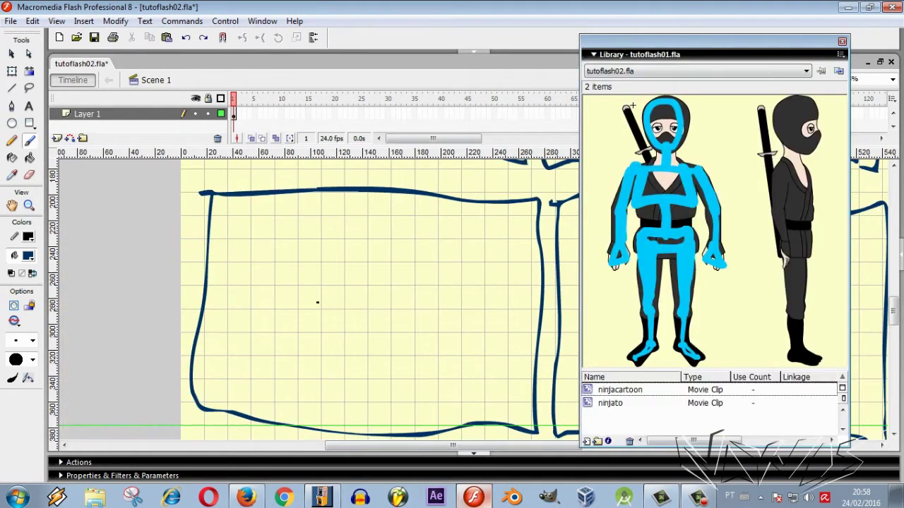
pyautogui.moveTo(186, 365); pyautogui.dragTo(339, 276)
pyautogui.moveTo(255, 418); pyautogui.dragTo(360, 359)
pyautogui.moveTo(323, 278)
pyautogui.mouseDown()
pyautogui.moveTo(367, 354)
pyautogui.moveTo(360, 305)
pyautogui.mouseUp()
pyautogui.hotkey('ctrl', 'z')
pyautogui.hotkey('ctrl', 'z')
pyautogui.hotkey('ctrl', 'z')
pyautogui.hotkey('ctrl', 'z')
# Brush a large open hand with fingers, wrist and forearm lines in the third storyboard frame
pyautogui.moveTo(280, 335); pyautogui.dragTo(358, 227)
pyautogui.moveTo(343, 386); pyautogui.dragTo(384, 344)
pyautogui.moveTo(358, 227)
pyautogui.mouseDown()
pyautogui.moveTo(428, 229)
pyautogui.moveTo(353, 259)
pyautogui.mouseUp()
pyautogui.moveTo(365, 272); pyautogui.dragTo(472, 254)
pyautogui.moveTo(366, 290); pyautogui.dragTo(473, 279)
pyautogui.moveTo(465, 297); pyautogui.dragTo(330, 353)
pyautogui.moveTo(280, 335)
pyautogui.mouseDown()
pyautogui.moveTo(315, 377)
pyautogui.moveTo(181, 411)
pyautogui.mouseUp()
pyautogui.moveTo(344, 384); pyautogui.dragTo(278, 432)
pyautogui.moveTo(414, 186); pyautogui.dragTo(481, 384)
pyautogui.moveTo(480, 376)
pyautogui.mouseDown()
pyautogui.moveTo(416, 425)
pyautogui.moveTo(549, 396)
pyautogui.mouseUp()
pyautogui.hotkey('ctrl', 'z')
pyautogui.hotkey('ctrl', 'z')
pyautogui.hotkey('ctrl', 'z')
pyautogui.hotkey('ctrl', 'z')
# Brush two long slanted sword lines beside the hand and add the guard near their lower end
pyautogui.moveTo(419, 180); pyautogui.dragTo(486, 391)
pyautogui.moveTo(484, 362); pyautogui.dragTo(433, 415)
pyautogui.moveTo(477, 187); pyautogui.dragTo(533, 370)
pyautogui.moveTo(484, 410)
pyautogui.mouseDown()
pyautogui.moveTo(549, 388)
pyautogui.moveTo(552, 438)
pyautogui.mouseUp()
# Move the library clear of the fourth frame and brush a sword blade there with short inner lines and a small square at its tip
pyautogui.hotkey('ctrl', '-')
pyautogui.hotkey('ctrl', '-')
pyautogui.moveTo(706, 41); pyautogui.dragTo(735, 30)
pyautogui.moveTo(459, 249); pyautogui.dragTo(599, 364)
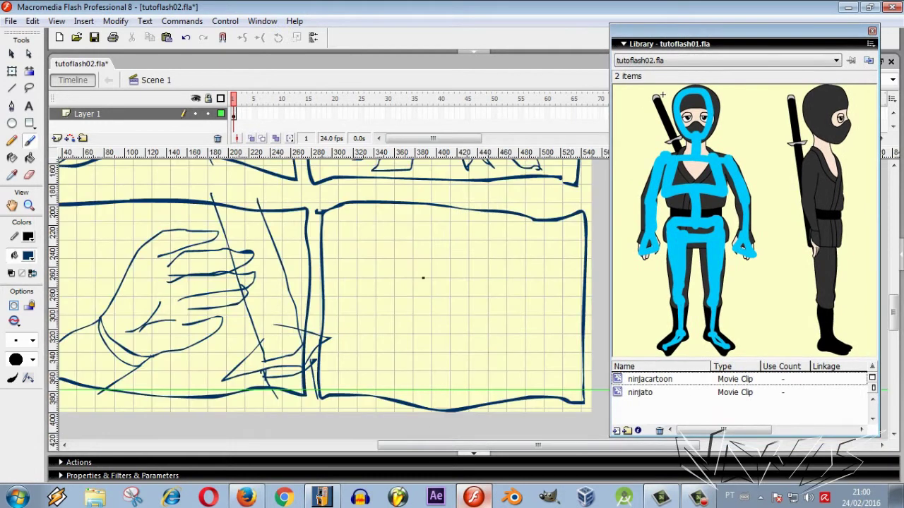
pyautogui.moveTo(525, 236); pyautogui.dragTo(377, 300)
pyautogui.moveTo(377, 301)
pyautogui.mouseDown()
pyautogui.moveTo(506, 280)
pyautogui.moveTo(580, 216)
pyautogui.mouseUp()
pyautogui.moveTo(475, 302); pyautogui.dragTo(581, 254)
pyautogui.moveTo(469, 269); pyautogui.dragTo(535, 257)
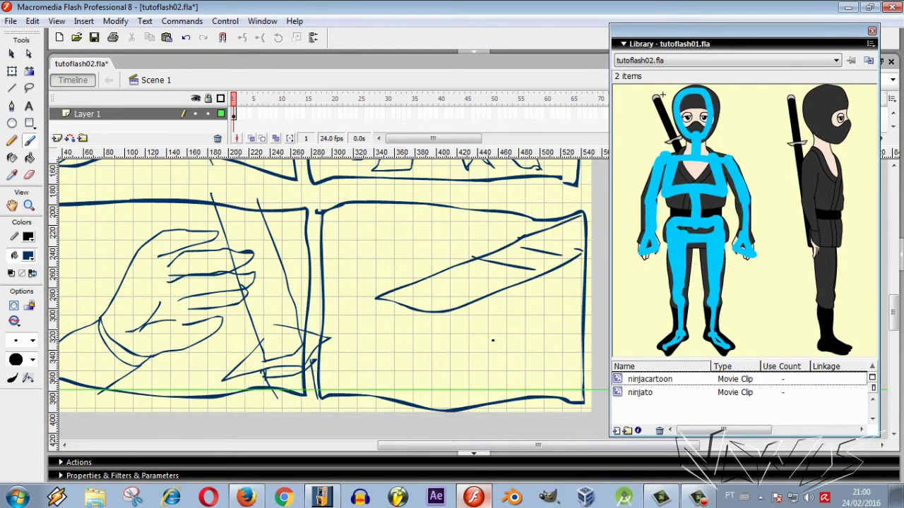
pyautogui.hotkey('ctrl', '3')
pyautogui.moveTo(490, 289); pyautogui.dragTo(507, 306)
# Select all the storyboard sketches and scale them down to free space for a third row
pyautogui.hotkey('ctrl', 'a')
pyautogui.press('q')
pyautogui.moveTo(581, 351); pyautogui.dragTo(487, 284)
pyautogui.scroll(2, 501, 236)
pyautogui.moveTo(204, 388); pyautogui.dragTo(517, 241)
pyautogui.scroll(-2, 285, 274)
pyautogui.scroll(2, 285, 274)
# Brush two empty frames side by side beneath the scaled sketches as the third storyboard row
pyautogui.press('y')
pyautogui.press('b')
pyautogui.moveTo(261, 264)
pyautogui.mouseDown()
pyautogui.moveTo(434, 391)
pyautogui.moveTo(256, 268)
pyautogui.mouseUp()
pyautogui.hotkey('ctrl', 'z')
pyautogui.moveTo(438, 272); pyautogui.dragTo(446, 289)
# Brush a masked ninja with head, torso, arms and crossed legs on the left side of the fifth frame
pyautogui.moveTo(309, 298); pyautogui.dragTo(324, 297)
pyautogui.moveTo(301, 288); pyautogui.dragTo(314, 311)
pyautogui.moveTo(305, 304)
pyautogui.mouseDown()
pyautogui.moveTo(317, 318)
pyautogui.moveTo(262, 385)
pyautogui.mouseUp()
pyautogui.moveTo(316, 318); pyautogui.dragTo(289, 382)
pyautogui.moveTo(314, 336); pyautogui.dragTo(295, 377)
pyautogui.moveTo(304, 364); pyautogui.dragTo(328, 398)
pyautogui.moveTo(291, 388); pyautogui.dragTo(317, 382)
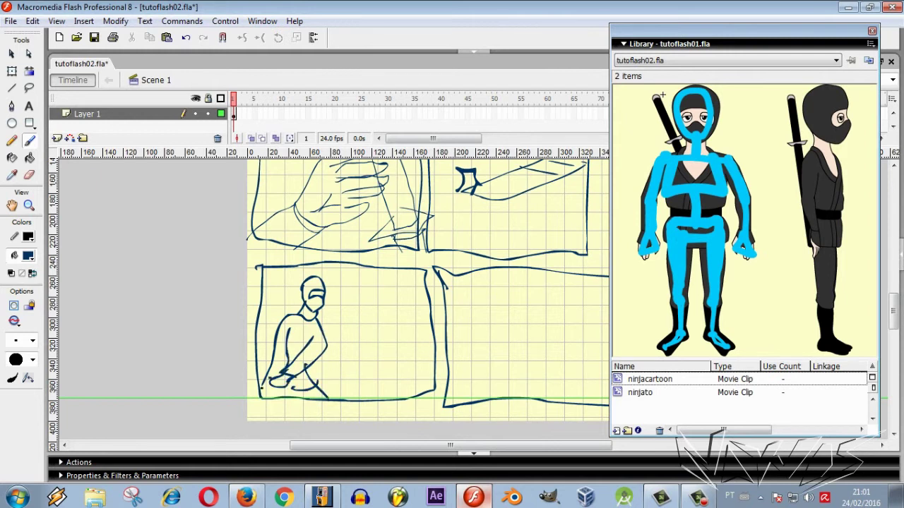
pyautogui.moveTo(316, 319); pyautogui.dragTo(298, 355)
# Brush a second masked ninja beside the first in the fifth frame, with vertical and long diagonal lines between the two figures
pyautogui.moveTo(333, 282); pyautogui.dragTo(332, 352)
pyautogui.moveTo(341, 292); pyautogui.dragTo(340, 356)
pyautogui.moveTo(387, 306)
pyautogui.mouseDown()
pyautogui.moveTo(420, 304)
pyautogui.moveTo(385, 343)
pyautogui.mouseUp()
pyautogui.moveTo(394, 328); pyautogui.dragTo(374, 388)
pyautogui.moveTo(429, 345); pyautogui.dragTo(376, 392)
pyautogui.moveTo(375, 383); pyautogui.dragTo(414, 360)
pyautogui.moveTo(322, 305); pyautogui.dragTo(381, 387)
pyautogui.moveTo(323, 306); pyautogui.dragTo(399, 400)
pyautogui.moveTo(402, 339); pyautogui.dragTo(397, 371)
pyautogui.moveTo(396, 309); pyautogui.dragTo(418, 333)
pyautogui.moveTo(425, 366); pyautogui.dragTo(391, 397)
pyautogui.moveTo(388, 339); pyautogui.dragTo(364, 367)
pyautogui.moveTo(363, 369); pyautogui.dragTo(385, 394)
pyautogui.moveTo(394, 351); pyautogui.dragTo(379, 368)
# Brush a masked ninja's head, arms and body in an action pose inside the sixth frame
pyautogui.moveTo(477, 446); pyautogui.dragTo(517, 446)
pyautogui.moveTo(367, 273)
pyautogui.mouseDown()
pyautogui.moveTo(418, 332)
pyautogui.moveTo(415, 313)
pyautogui.mouseUp()
pyautogui.moveTo(425, 310); pyautogui.dragTo(452, 335)
pyautogui.moveTo(439, 359); pyautogui.dragTo(442, 405)
pyautogui.moveTo(443, 368)
pyautogui.mouseDown()
pyautogui.moveTo(487, 407)
pyautogui.moveTo(497, 345)
pyautogui.mouseUp()
pyautogui.moveTo(444, 353); pyautogui.dragTo(484, 342)
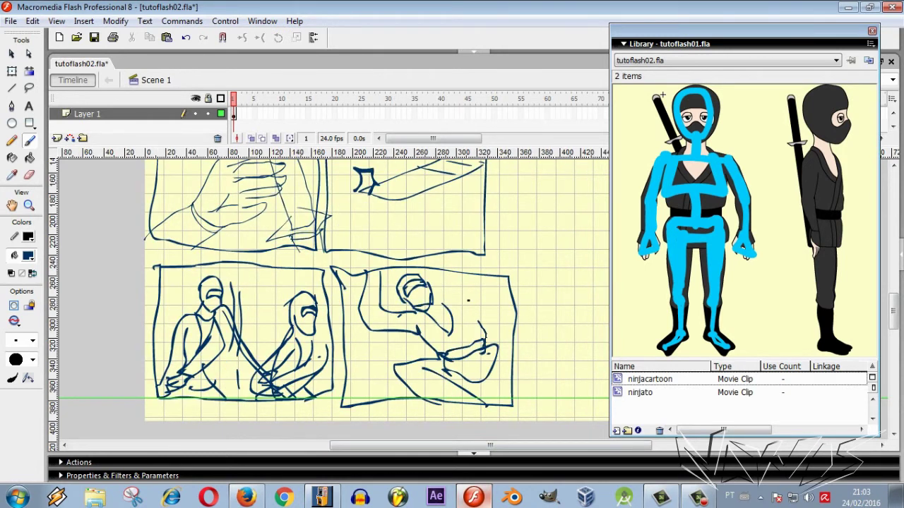
pyautogui.moveTo(433, 284); pyautogui.dragTo(487, 350)
# Brush short background lines around the ninja and along the edges of the sixth frame
pyautogui.moveTo(483, 265); pyautogui.dragTo(470, 311)
pyautogui.moveTo(486, 343); pyautogui.dragTo(519, 331)
pyautogui.moveTo(483, 374); pyautogui.dragTo(523, 366)
pyautogui.moveTo(404, 364); pyautogui.dragTo(350, 400)
pyautogui.moveTo(336, 333); pyautogui.dragTo(391, 339)
pyautogui.moveTo(325, 286); pyautogui.dragTo(377, 297)
# Select the whole six-frame storyboard and scale it down on the stage
pyautogui.hotkey('ctrl', '2')
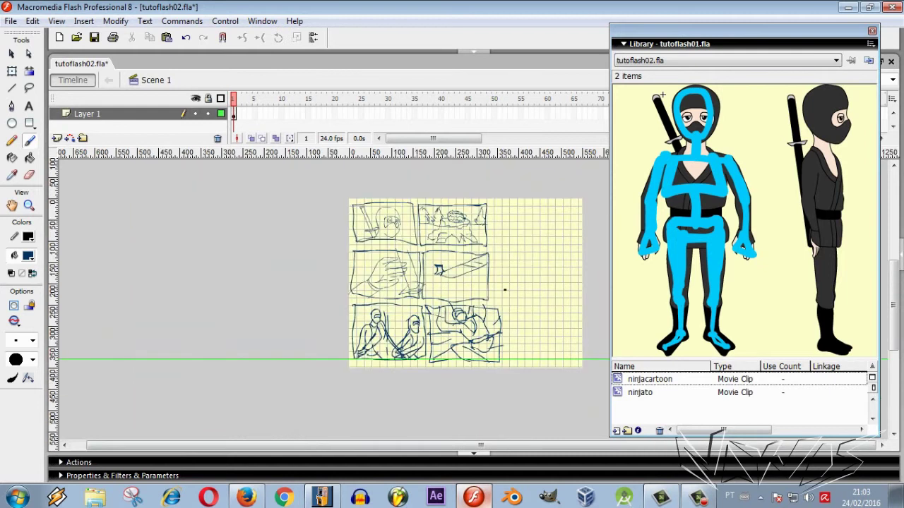
pyautogui.press('q')
pyautogui.moveTo(302, 400); pyautogui.dragTo(523, 192)
pyautogui.moveTo(504, 365); pyautogui.dragTo(470, 328)
# Move the second row of frames to the right of the first row and place the third row beneath the first
pyautogui.moveTo(306, 376); pyautogui.dragTo(487, 235)
pyautogui.moveTo(400, 274); pyautogui.dragTo(512, 241)
pyautogui.moveTo(453, 303); pyautogui.dragTo(587, 245)
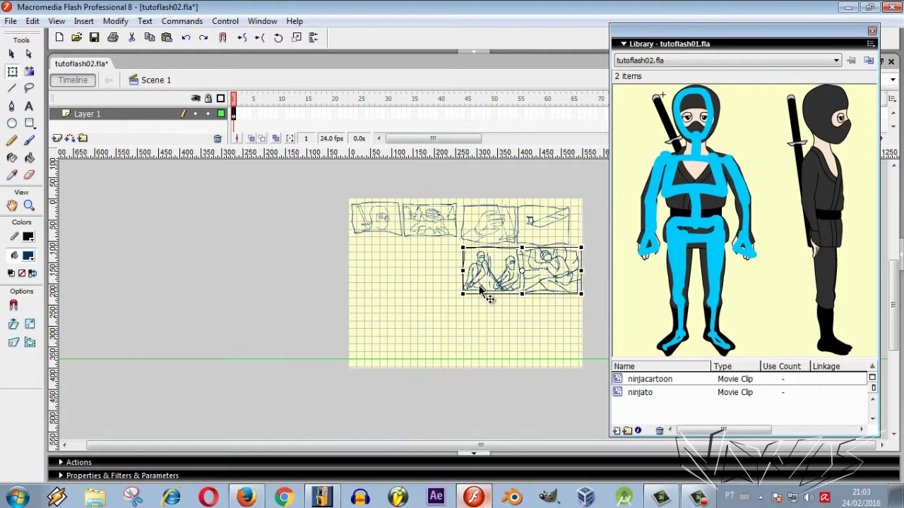
pyautogui.moveTo(525, 290); pyautogui.dragTo(414, 283)
pyautogui.click(472, 317)
# Collapse the library and draw a seventh frame with the Pencil tool to the right of the second row
pyautogui.hotkey('ctrl', '=')
pyautogui.hotkey('ctrl', '-')
pyautogui.hotkey('ctrl', '=')
pyautogui.click(672, 45)
pyautogui.press('y')
pyautogui.moveTo(433, 248)
pyautogui.mouseDown()
pyautogui.moveTo(432, 330)
pyautogui.moveTo(426, 242)
pyautogui.mouseUp()
pyautogui.moveTo(493, 256); pyautogui.dragTo(439, 339)
pyautogui.moveTo(511, 256)
pyautogui.mouseDown()
pyautogui.moveTo(462, 341)
pyautogui.moveTo(492, 266)
pyautogui.mouseUp()
pyautogui.moveTo(522, 254); pyautogui.dragTo(477, 338)
pyautogui.moveTo(475, 257); pyautogui.dragTo(448, 306)
pyautogui.hotkey('ctrl', 'z')
pyautogui.hotkey('ctrl', 'z')
pyautogui.hotkey('ctrl', 'z')
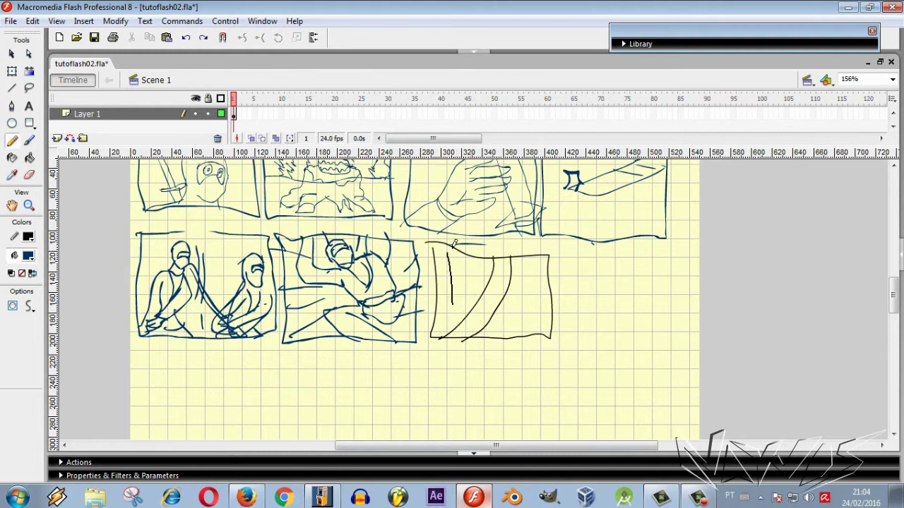
pyautogui.hotkey('ctrl', 'z')
pyautogui.hotkey('ctrl', 'z')
pyautogui.hotkey('ctrl', 'z')
pyautogui.hotkey('ctrl', 'z')
# Draw two diagonal curves across the seventh frame with the Pencil tool and scribble dense dark shading along both sides
pyautogui.moveTo(471, 247); pyautogui.dragTo(428, 350)
pyautogui.moveTo(497, 251); pyautogui.dragTo(460, 379)
pyautogui.moveTo(454, 330); pyautogui.dragTo(508, 303)
pyautogui.moveTo(481, 305); pyautogui.dragTo(506, 288)
pyautogui.moveTo(482, 292); pyautogui.dragTo(502, 273)
pyautogui.moveTo(484, 270); pyautogui.dragTo(493, 259)
pyautogui.moveTo(437, 250); pyautogui.dragTo(460, 305)
pyautogui.moveTo(512, 259); pyautogui.dragTo(513, 336)
pyautogui.moveTo(545, 284)
pyautogui.mouseDown()
pyautogui.moveTo(548, 311)
pyautogui.moveTo(525, 307)
pyautogui.mouseUp()
# Brush a large eighth frame beneath the second row, containing a stump top with two watermelon halves
pyautogui.click(893, 434)
pyautogui.press('b')
pyautogui.moveTo(225, 241)
pyautogui.mouseDown()
pyautogui.moveTo(509, 304)
pyautogui.moveTo(224, 241)
pyautogui.mouseUp()
pyautogui.moveTo(253, 402); pyautogui.dragTo(455, 414)
pyautogui.moveTo(294, 297); pyautogui.dragTo(295, 299)
pyautogui.moveTo(372, 363)
pyautogui.mouseDown()
pyautogui.moveTo(421, 353)
pyautogui.moveTo(372, 365)
pyautogui.mouseUp()
# Brush a sword blade between the watermelon halves and add rind stripes and seeds to both halves
pyautogui.moveTo(372, 309); pyautogui.dragTo(340, 365)
pyautogui.hotkey('ctrl', 'z')
pyautogui.moveTo(341, 324); pyautogui.dragTo(384, 385)
pyautogui.moveTo(335, 312); pyautogui.dragTo(341, 323)
pyautogui.moveTo(290, 310); pyautogui.dragTo(347, 357)
pyautogui.moveTo(379, 357); pyautogui.dragTo(446, 326)
pyautogui.moveTo(379, 343)
pyautogui.mouseDown()
pyautogui.moveTo(445, 314)
pyautogui.moveTo(430, 311)
pyautogui.mouseUp()
pyautogui.moveTo(431, 306)
pyautogui.mouseDown()
pyautogui.moveTo(396, 310)
pyautogui.moveTo(373, 346)
pyautogui.mouseUp()
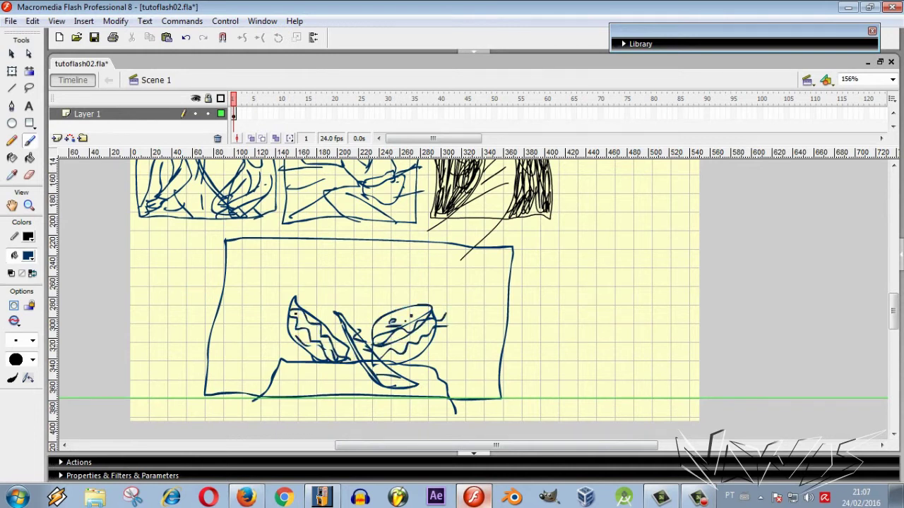
pyautogui.moveTo(292, 303); pyautogui.dragTo(344, 351)
pyautogui.moveTo(389, 323); pyautogui.dragTo(394, 321)
pyautogui.click(405, 321)
# Brush the crouching ninja with head, body and arms behind the watermelon halves, holding the sword
pyautogui.moveTo(328, 324); pyautogui.dragTo(340, 271)
pyautogui.moveTo(360, 269)
pyautogui.mouseDown()
pyautogui.moveTo(357, 295)
pyautogui.moveTo(364, 291)
pyautogui.mouseUp()
pyautogui.moveTo(334, 270); pyautogui.dragTo(355, 272)
pyautogui.moveTo(353, 275); pyautogui.dragTo(341, 336)
pyautogui.moveTo(375, 297); pyautogui.dragTo(348, 328)
pyautogui.moveTo(356, 268); pyautogui.dragTo(370, 295)
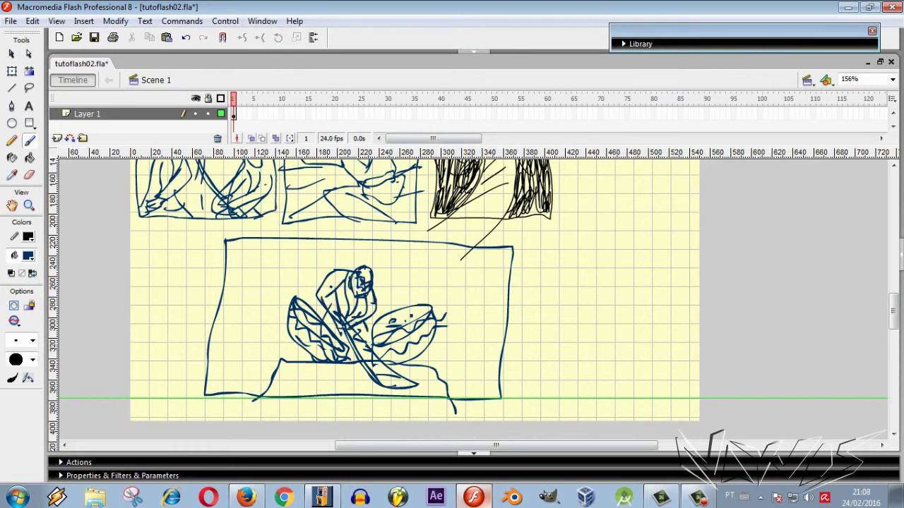
pyautogui.moveTo(553, 294); pyautogui.dragTo(646, 313)
pyautogui.moveTo(566, 323); pyautogui.dragTo(591, 342)
pyautogui.moveTo(613, 342); pyautogui.dragTo(646, 341)
pyautogui.moveTo(613, 342)
pyautogui.mouseDown()
pyautogui.moveTo(645, 342)
pyautogui.moveTo(624, 347)
pyautogui.mouseUp()
pyautogui.moveTo(571, 313); pyautogui.dragTo(568, 315)
pyautogui.moveTo(544, 288)
pyautogui.mouseDown()
pyautogui.moveTo(648, 401)
pyautogui.moveTo(560, 397)
pyautogui.mouseUp()
pyautogui.moveTo(569, 323); pyautogui.dragTo(570, 338)
pyautogui.moveTo(646, 383); pyautogui.dragTo(620, 405)
pyautogui.moveTo(577, 319); pyautogui.dragTo(597, 341)
pyautogui.hotkey('ctrl', 'z')
pyautogui.hotkey('ctrl', 'z')
pyautogui.hotkey('ctrl', 'z')
pyautogui.hotkey('ctrl', 'z')
pyautogui.hotkey('ctrl', 'z')
pyautogui.hotkey('ctrl', 'z')
pyautogui.hotkey('ctrl', 'z')
pyautogui.hotkey('ctrl', 'z')
pyautogui.hotkey('ctrl', 'z')
pyautogui.hotkey('ctrl', 'z')
pyautogui.hotkey('ctrl', 'z')
pyautogui.hotkey('ctrl', 'z')
# Brush the mask opening and both eyes of a ninja close-up to the right of the eighth frame
pyautogui.moveTo(566, 311); pyautogui.dragTo(597, 317)
pyautogui.moveTo(584, 309); pyautogui.dragTo(592, 310)
pyautogui.hotkey('ctrl', 'z')
pyautogui.moveTo(617, 342); pyautogui.dragTo(642, 326)
pyautogui.moveTo(621, 324); pyautogui.dragTo(636, 328)
pyautogui.moveTo(567, 308)
pyautogui.mouseDown()
pyautogui.moveTo(642, 311)
pyautogui.moveTo(567, 308)
pyautogui.mouseUp()
# Brush the close-up ninja's head outline and neck, with headband ribbons trailing from the side of the head
pyautogui.moveTo(568, 279)
pyautogui.mouseDown()
pyautogui.moveTo(554, 369)
pyautogui.moveTo(645, 280)
pyautogui.moveTo(651, 371)
pyautogui.mouseUp()
pyautogui.hotkey('ctrl', 'z')
pyautogui.moveTo(551, 350)
pyautogui.mouseDown()
pyautogui.moveTo(648, 350)
pyautogui.moveTo(540, 399)
pyautogui.mouseUp()
pyautogui.moveTo(567, 279)
pyautogui.mouseDown()
pyautogui.moveTo(652, 313)
pyautogui.moveTo(506, 286)
pyautogui.mouseUp()
pyautogui.moveTo(566, 279); pyautogui.dragTo(505, 306)
pyautogui.moveTo(556, 304); pyautogui.dragTo(513, 347)
pyautogui.hotkey('ctrl', 'z')
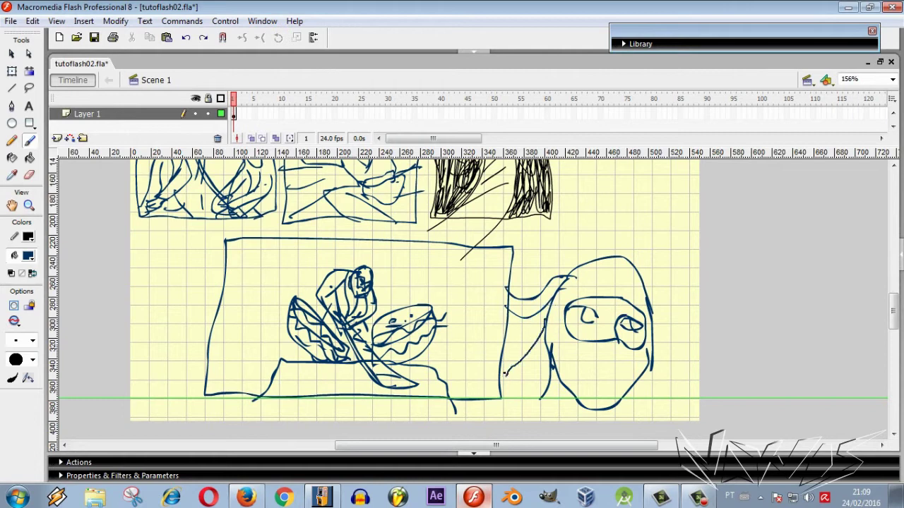
# Set the stroke colour to black for the Rectangle tool
pyautogui.scroll(5, 633, 389)
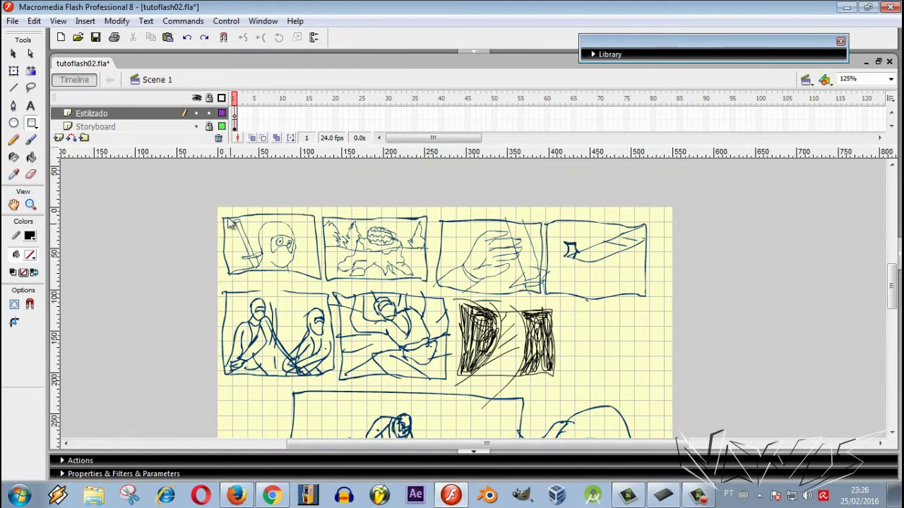
pyautogui.click(29, 236)
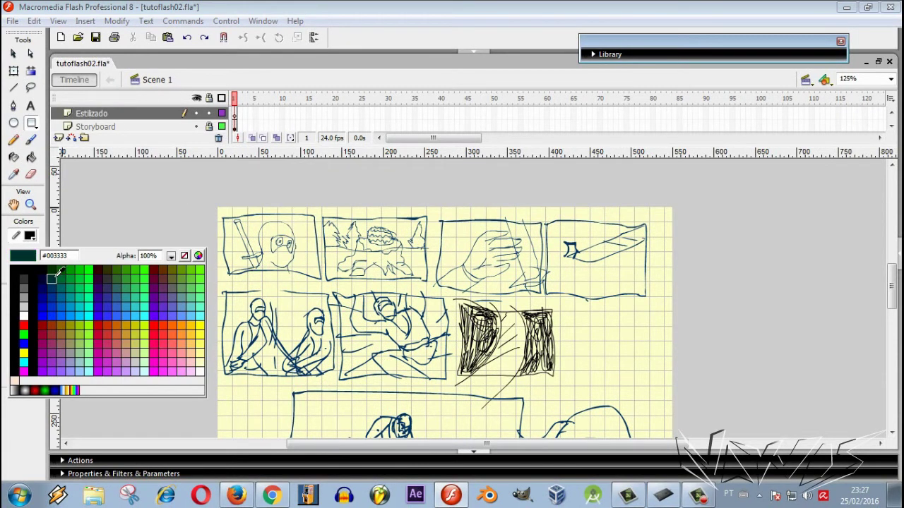
pyautogui.click(15, 269)
# Convert the Storyboard layer's drawing to a movie clip symbol and reduce the instance's opacity
pyautogui.click(209, 127)
pyautogui.click(234, 128)
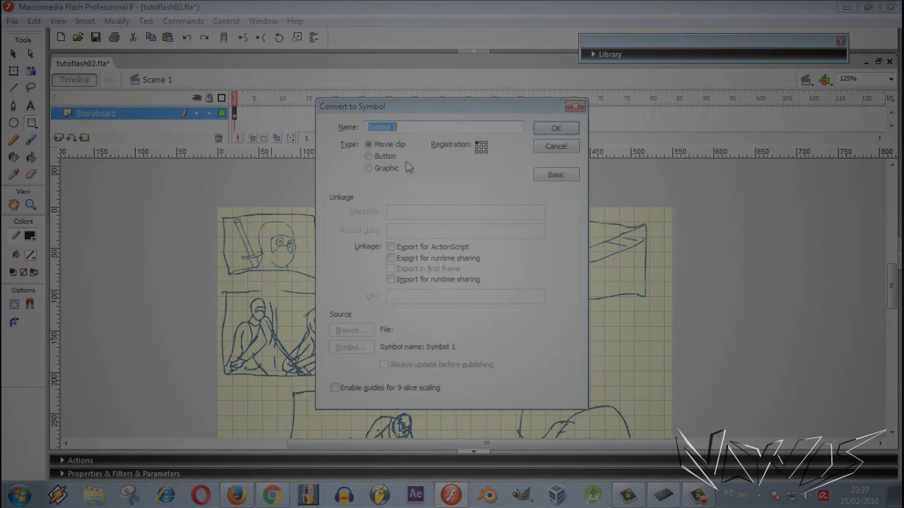
pyautogui.click(539, 128)
pyautogui.click(79, 475)
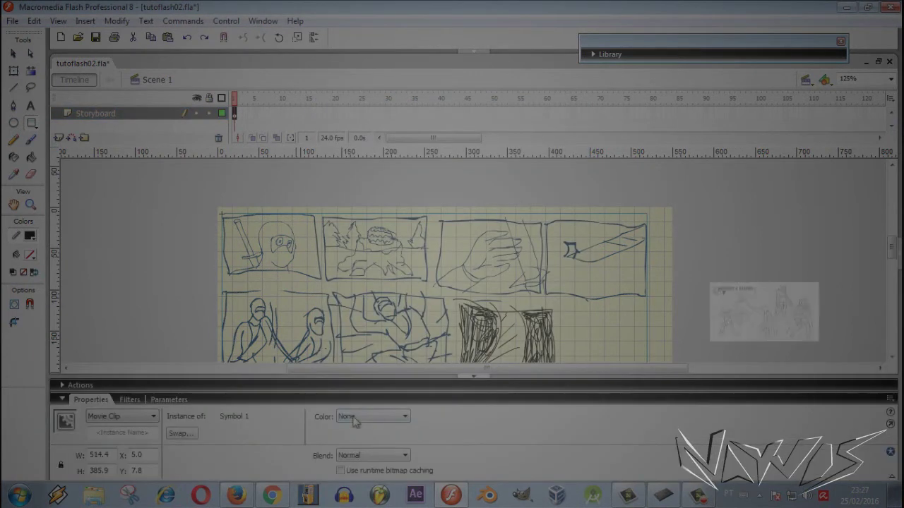
pyautogui.click(346, 454)
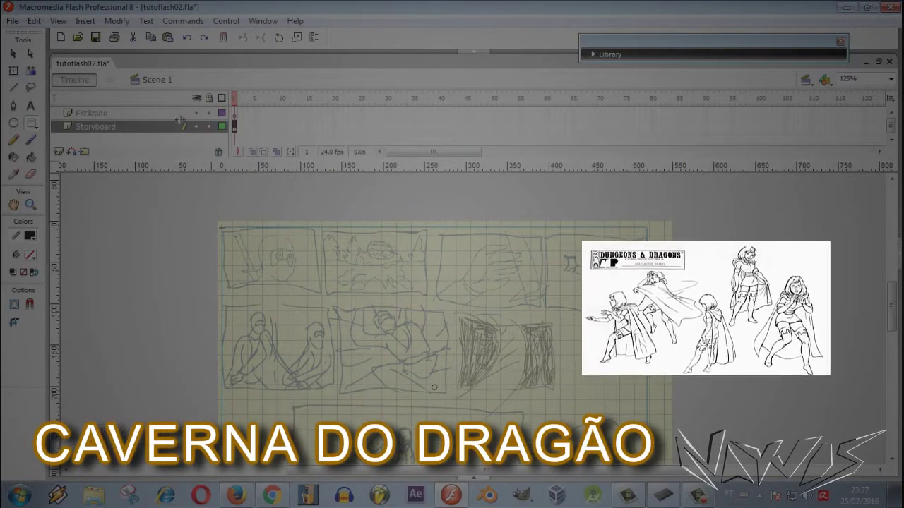
# Lock the Storyboard layer and draw a clean rectangle over the first frame on the Estilizado layer
pyautogui.click(208, 127)
pyautogui.click(93, 114)
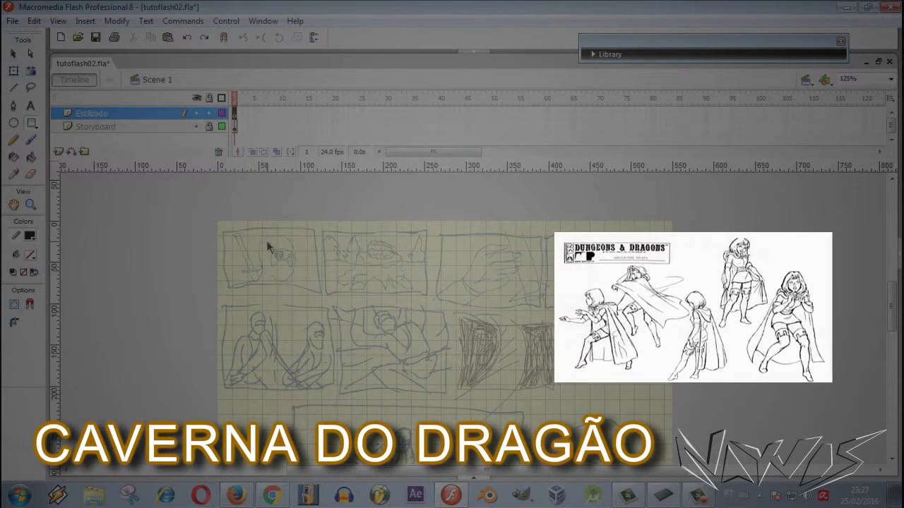
pyautogui.scroll(6, 268, 247)
pyautogui.scroll(-4, 268, 247)
pyautogui.moveTo(226, 245)
pyautogui.mouseDown()
pyautogui.moveTo(385, 341)
pyautogui.moveTo(381, 347)
pyautogui.mouseUp()
# Select the clean rectangle and place copies of it over the remaining sketched frames of the top row
pyautogui.press('v')
pyautogui.moveTo(186, 207); pyautogui.dragTo(412, 370)
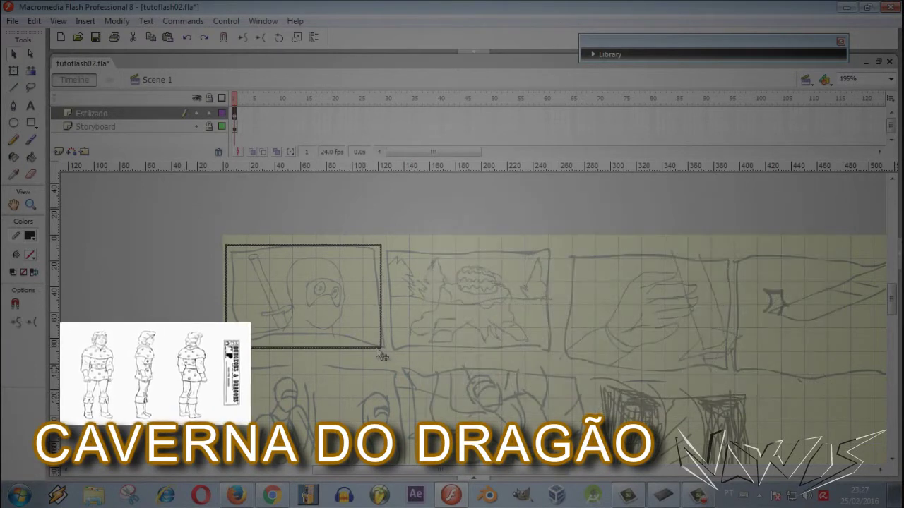
pyautogui.moveTo(543, 348); pyautogui.dragTo(720, 361)
pyautogui.moveTo(524, 471); pyautogui.dragTo(593, 472)
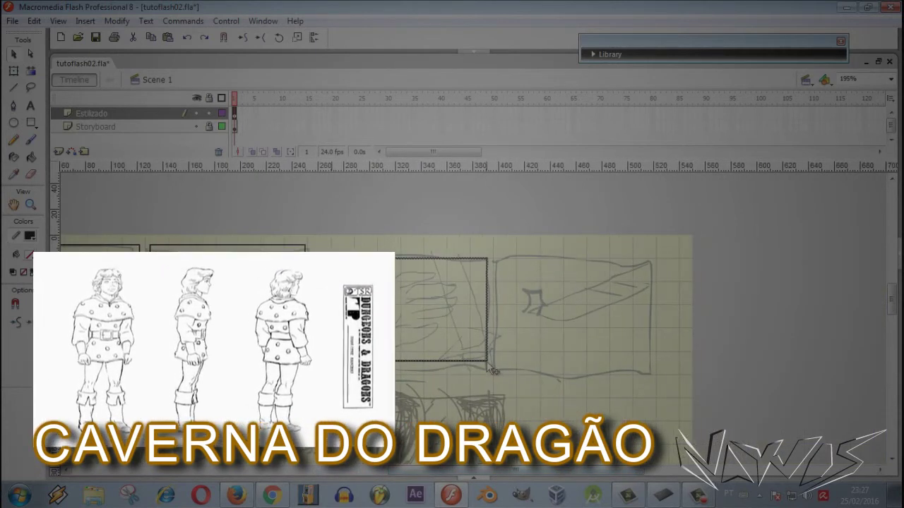
pyautogui.scroll(-4, 542, 371)
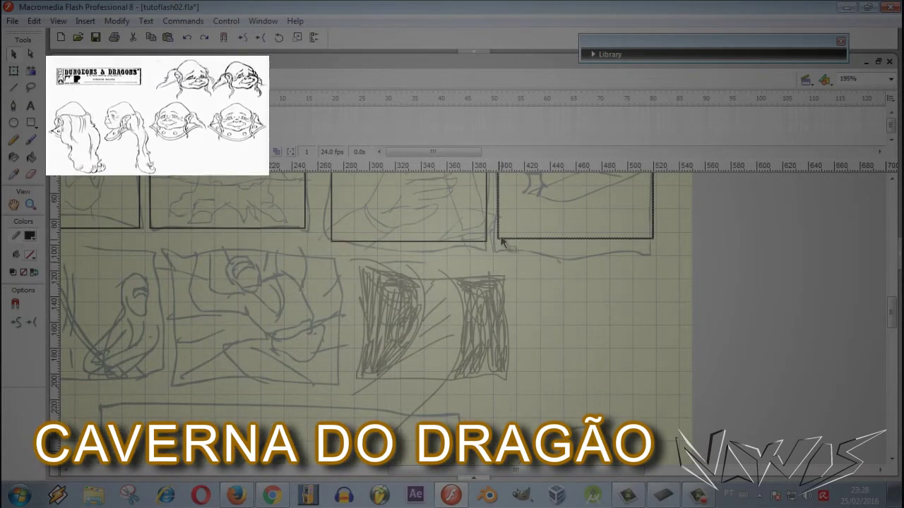
# Place a copy of the rectangle over the first frame of the second row and activate Free Transform on it
pyautogui.doubleClick(499, 239)
pyautogui.moveTo(500, 240); pyautogui.dragTo(99, 366)
pyautogui.moveTo(392, 470); pyautogui.dragTo(326, 471)
pyautogui.moveTo(314, 364); pyautogui.dragTo(220, 374)
pyautogui.press('q')
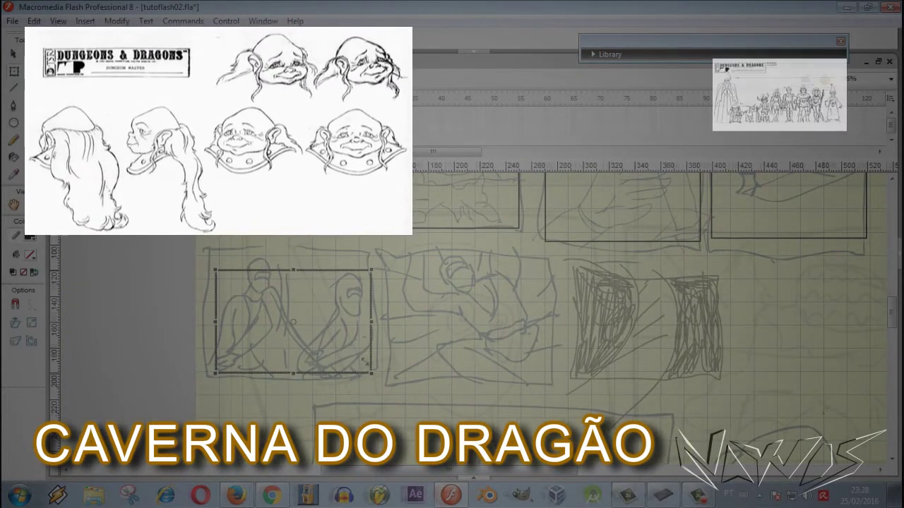
# Trace the ninja's head outline in the first frame with the Pencil tool on the Estilizado layer
pyautogui.moveTo(428, 245)
pyautogui.mouseDown()
pyautogui.moveTo(402, 255)
pyautogui.moveTo(385, 283)
pyautogui.mouseUp()
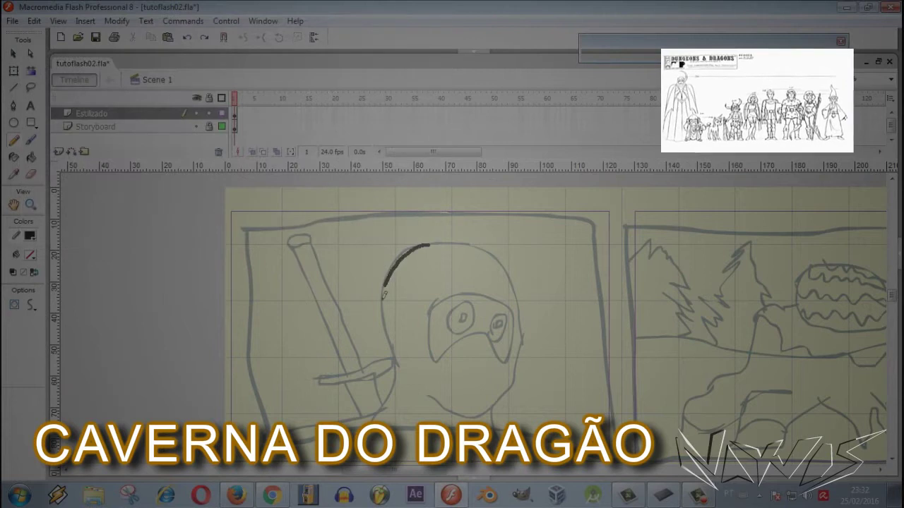
pyautogui.moveTo(374, 415); pyautogui.dragTo(373, 416)
pyautogui.moveTo(427, 245)
pyautogui.mouseDown()
pyautogui.moveTo(490, 244)
pyautogui.moveTo(517, 285)
pyautogui.mouseUp()
pyautogui.hotkey('ctrl', 'z')
pyautogui.hotkey('ctrl', 'z')
pyautogui.moveTo(430, 244)
pyautogui.mouseDown()
pyautogui.moveTo(470, 243)
pyautogui.moveTo(509, 271)
pyautogui.moveTo(522, 350)
pyautogui.moveTo(509, 382)
pyautogui.moveTo(470, 417)
pyautogui.moveTo(417, 387)
pyautogui.mouseUp()
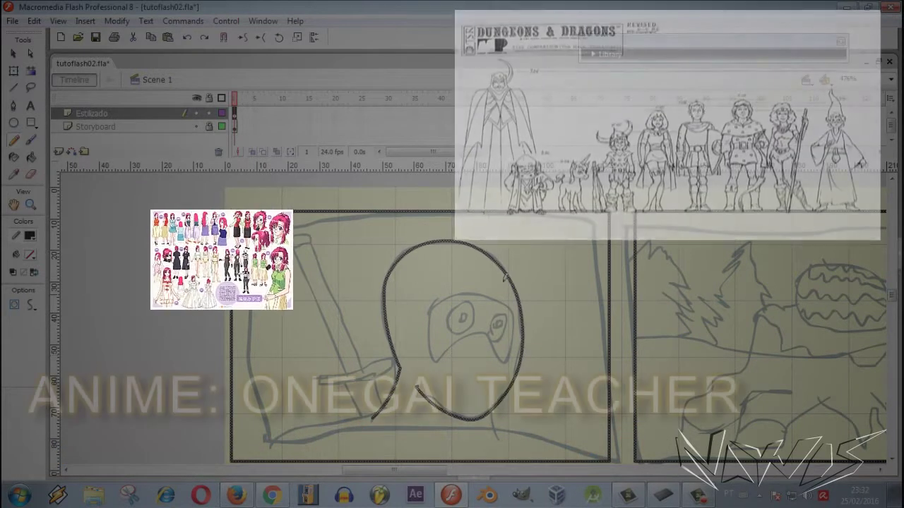
# Trace the mask opening on the ninja's face with the Pencil tool
pyautogui.moveTo(430, 309); pyautogui.dragTo(432, 334)
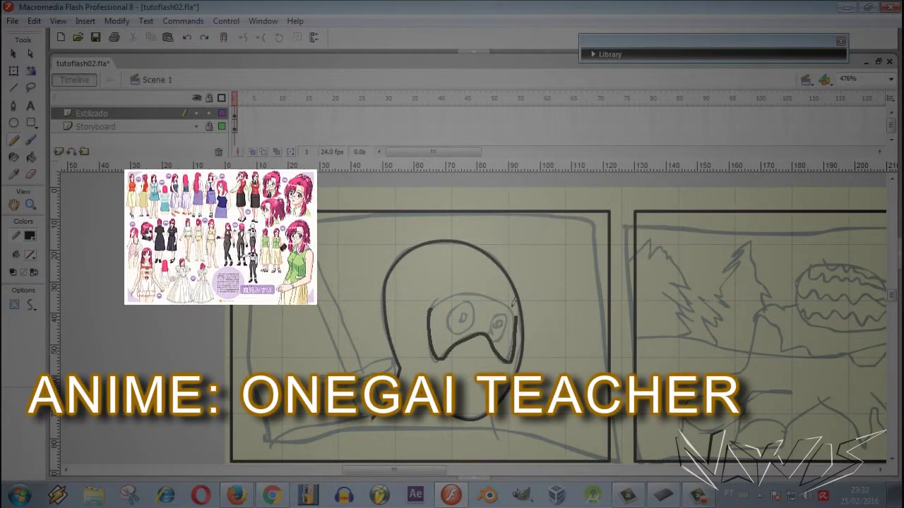
pyautogui.keyDown('ctrl'); pyautogui.doubleClick(446, 305); pyautogui.keyUp('ctrl')
pyautogui.hotkey('ctrl', 'z')
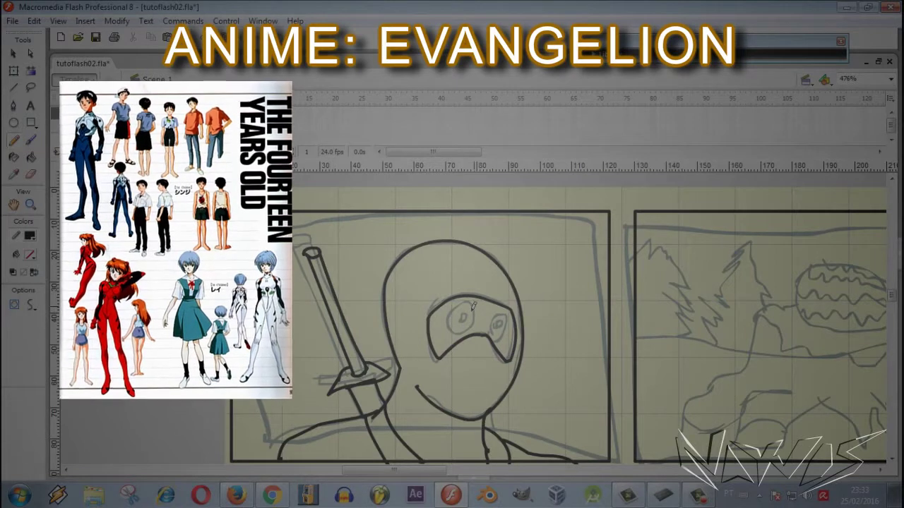
# Draw the ninja's larger eye with its pupil inside the mask opening using the Pencil tool
pyautogui.scroll(6, 459, 316)
pyautogui.moveTo(385, 309)
pyautogui.mouseDown()
pyautogui.moveTo(445, 251)
pyautogui.moveTo(471, 289)
pyautogui.moveTo(463, 348)
pyautogui.moveTo(415, 370)
pyautogui.moveTo(393, 288)
pyautogui.moveTo(398, 336)
pyautogui.mouseUp()
pyautogui.hotkey('ctrl', 'z')
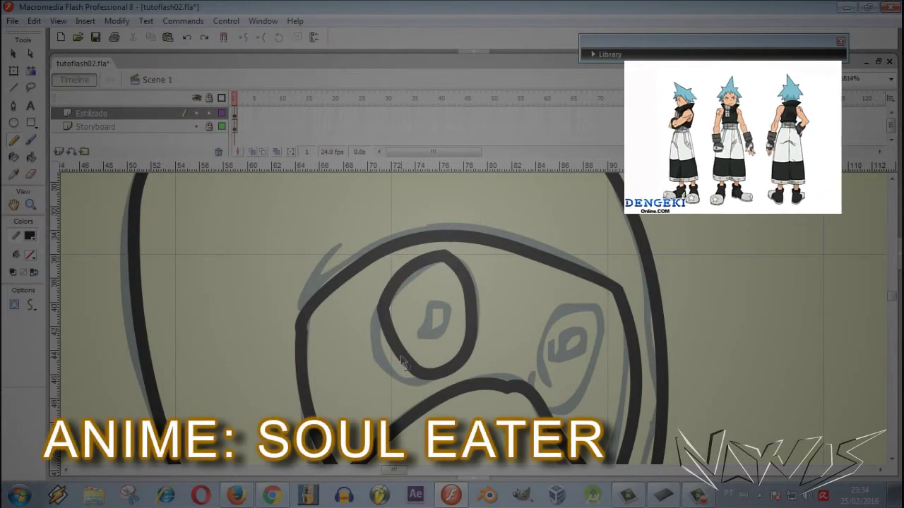
pyautogui.moveTo(398, 372); pyautogui.dragTo(396, 375)
pyautogui.moveTo(415, 263)
pyautogui.mouseDown()
pyautogui.moveTo(396, 275)
pyautogui.moveTo(447, 297)
pyautogui.moveTo(450, 332)
pyautogui.mouseUp()
# Draw the ninja's smaller eye with its pupil and clean up stray segments around its outline
pyautogui.moveTo(542, 372)
pyautogui.mouseDown()
pyautogui.moveTo(579, 280)
pyautogui.moveTo(600, 339)
pyautogui.moveTo(572, 388)
pyautogui.moveTo(573, 355)
pyautogui.mouseUp()
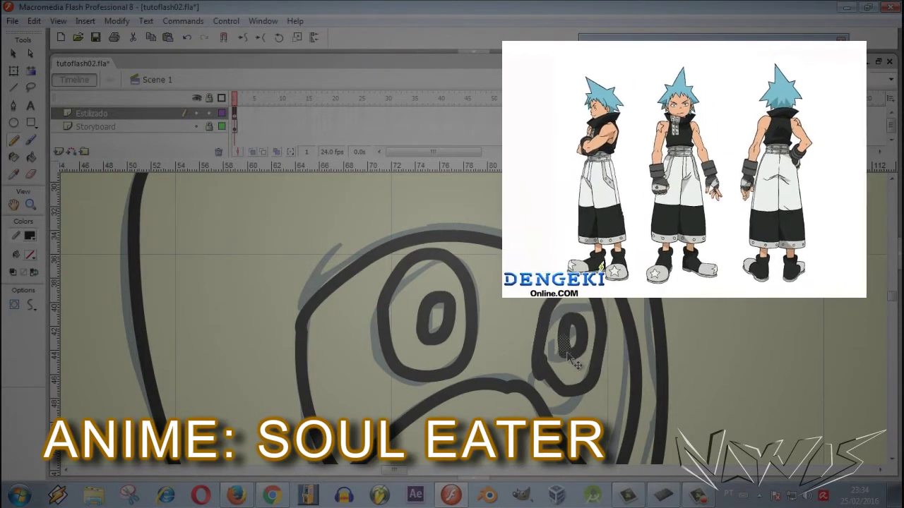
pyautogui.keyDown('ctrl'); pyautogui.click(566, 353); pyautogui.keyUp('ctrl')
pyautogui.hotkey('ctrl', 'z')
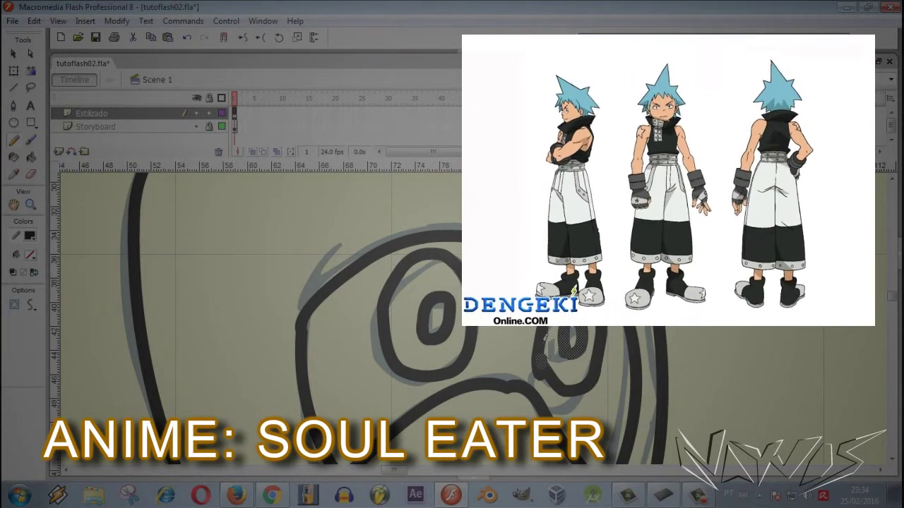
pyautogui.keyDown('ctrl'); pyautogui.click(542, 382); pyautogui.keyUp('ctrl')
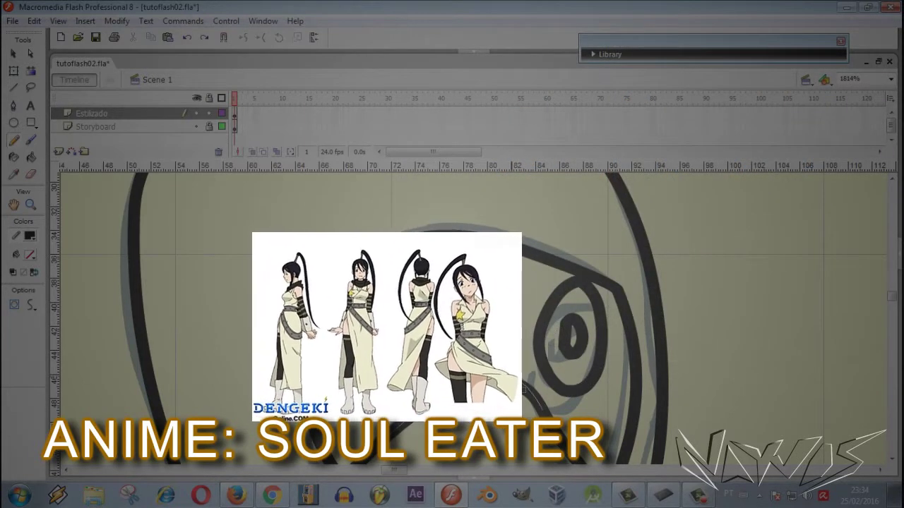
# Trace the jagged rim of the tree stump beneath the watermelon in the second frame and start its root lines
pyautogui.scroll(-8, 525, 389)
pyautogui.moveTo(452, 469); pyautogui.dragTo(493, 470)
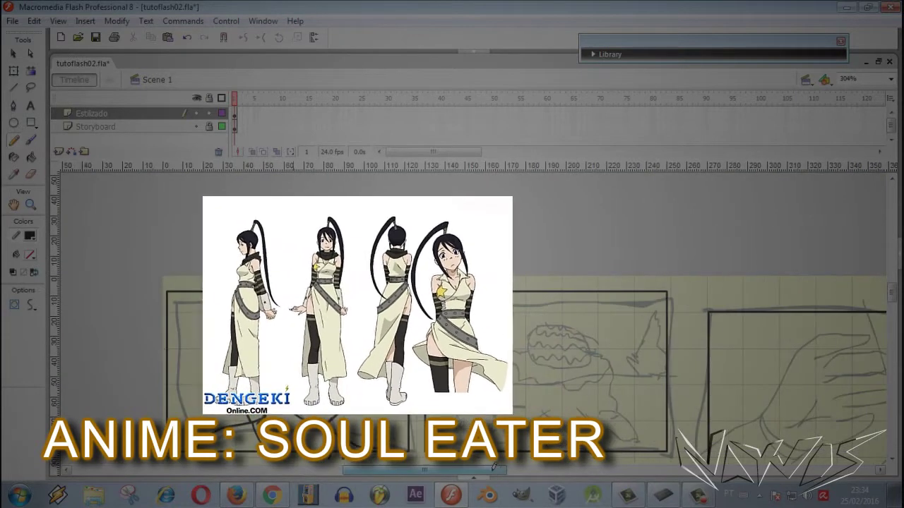
pyautogui.scroll(2, 525, 326)
pyautogui.scroll(-2, 523, 321)
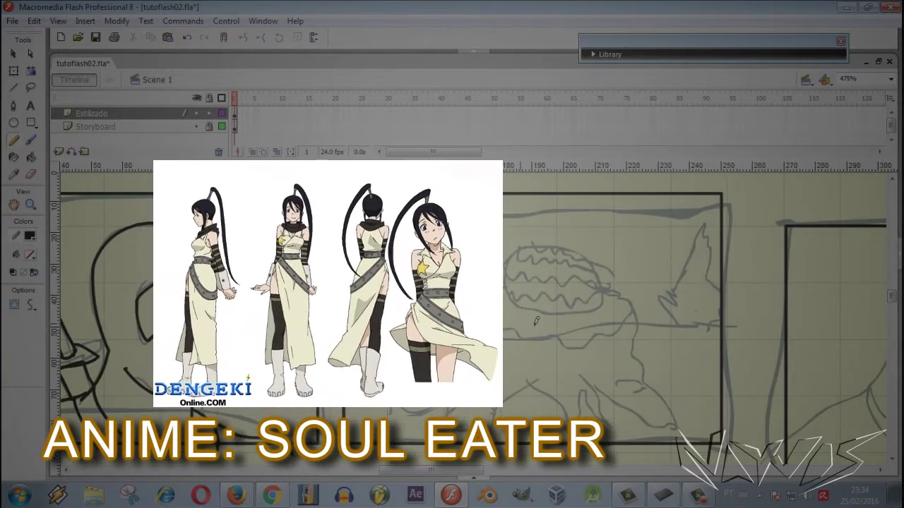
pyautogui.moveTo(493, 330)
pyautogui.mouseDown()
pyautogui.moveTo(574, 345)
pyautogui.moveTo(631, 311)
pyautogui.moveTo(600, 288)
pyautogui.mouseUp()
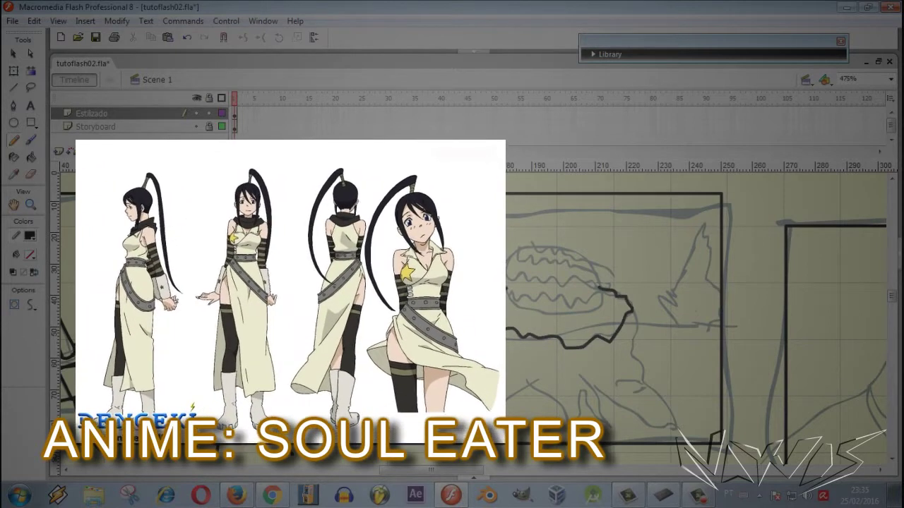
pyautogui.moveTo(527, 381)
pyautogui.mouseDown()
pyautogui.moveTo(558, 395)
pyautogui.moveTo(545, 392)
pyautogui.moveTo(575, 426)
pyautogui.moveTo(576, 388)
pyautogui.mouseUp()
pyautogui.moveTo(559, 372); pyautogui.dragTo(619, 427)
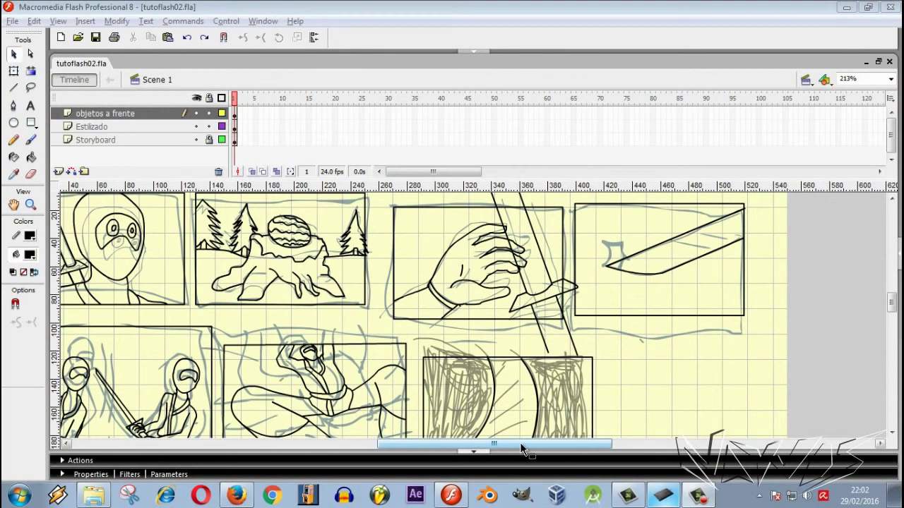
# Hide the Storyboard sketch layer beneath the clean line art
pyautogui.moveTo(536, 444); pyautogui.dragTo(502, 443)
pyautogui.moveTo(489, 312); pyautogui.dragTo(454, 202)
pyautogui.moveTo(470, 402); pyautogui.dragTo(491, 336)
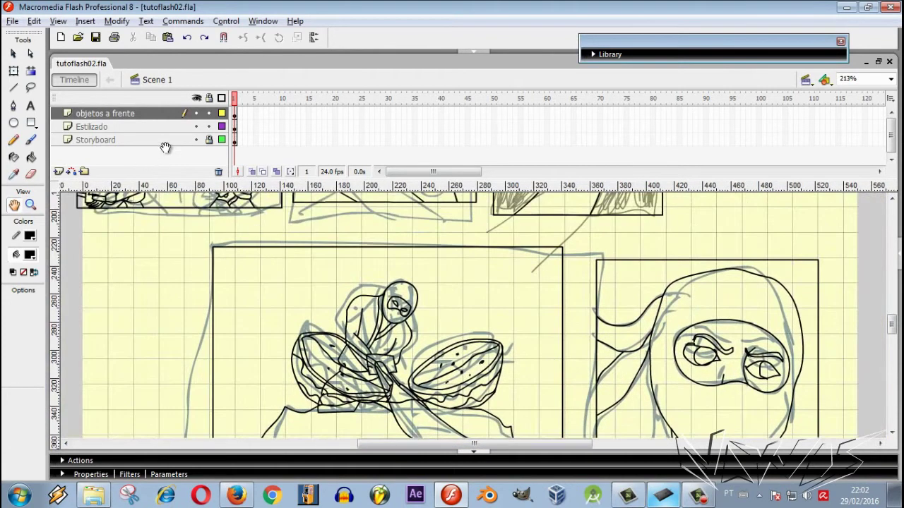
pyautogui.click(196, 139)
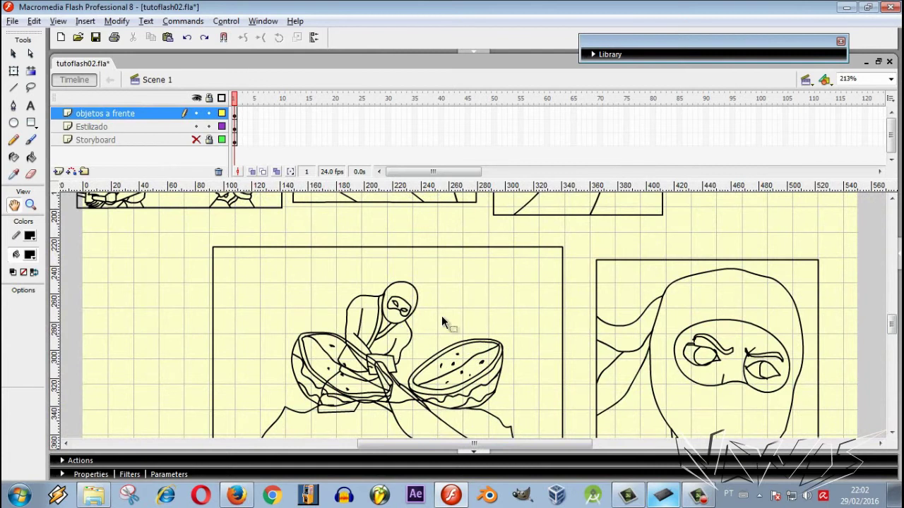
# Examine the clean line art frame by frame, from the top row to the bottom row, and the page as a whole
pyautogui.hotkey('ctrl', '2')
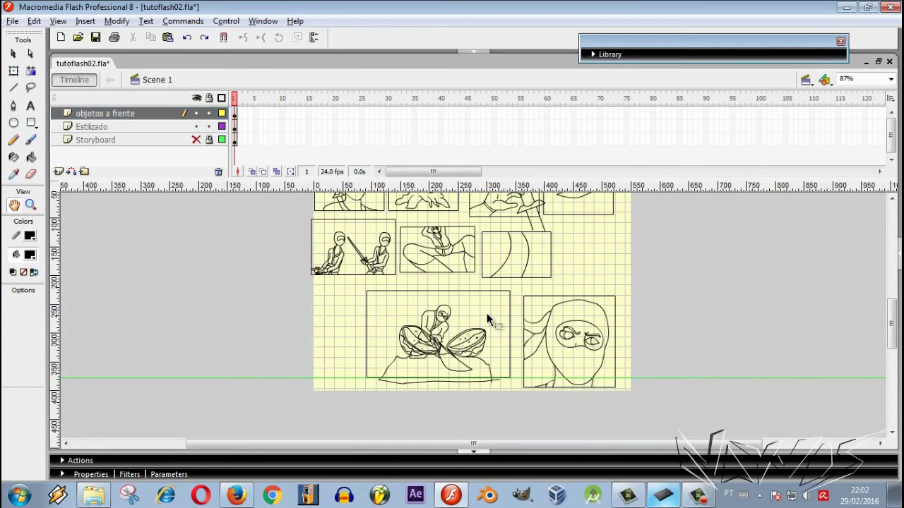
pyautogui.scroll(2, 488, 317)
pyautogui.scroll(5, 356, 257)
pyautogui.scroll(2, 351, 251)
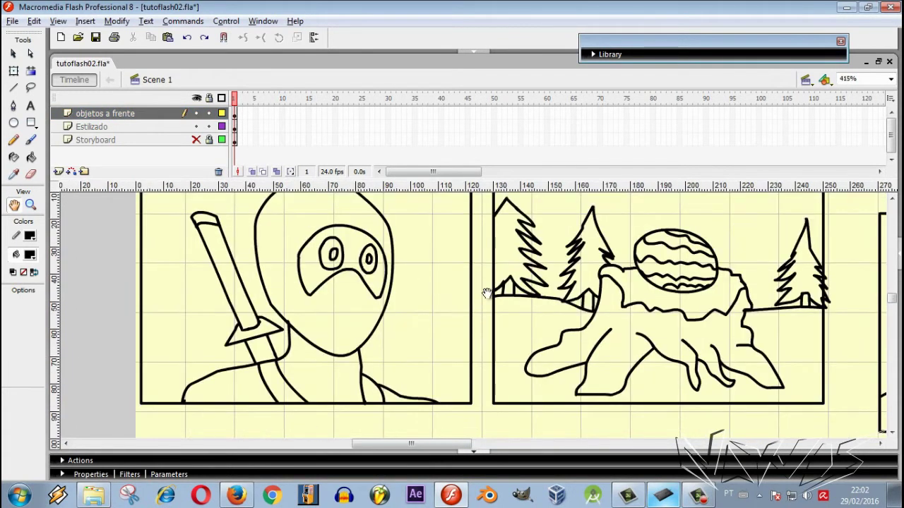
pyautogui.moveTo(668, 320); pyautogui.dragTo(353, 368)
pyautogui.moveTo(662, 363); pyautogui.dragTo(405, 274)
pyautogui.moveTo(673, 335); pyautogui.dragTo(354, 368)
pyautogui.moveTo(616, 383); pyautogui.dragTo(616, 226)
pyautogui.moveTo(361, 361); pyautogui.dragTo(645, 268)
pyautogui.scroll(-2, 522, 295)
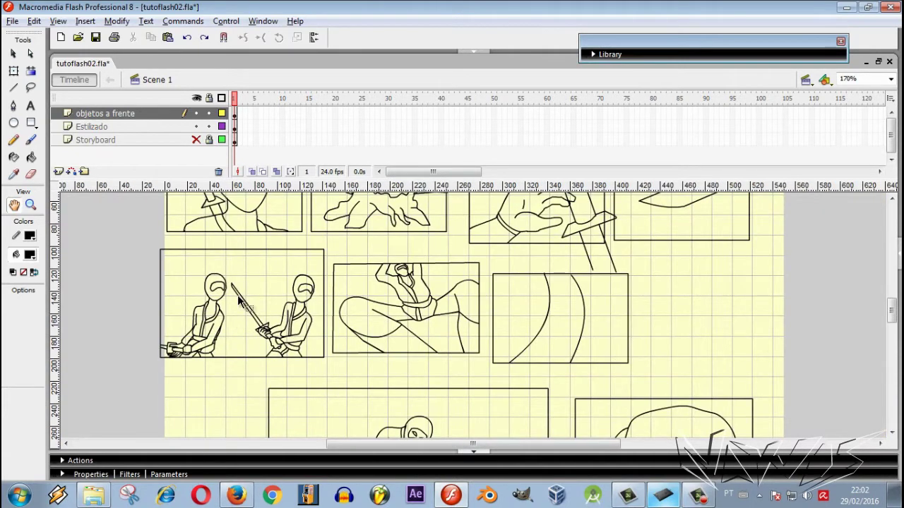
pyautogui.scroll(5, 238, 297)
pyautogui.scroll(-4, 553, 365)
pyautogui.scroll(3, 655, 331)
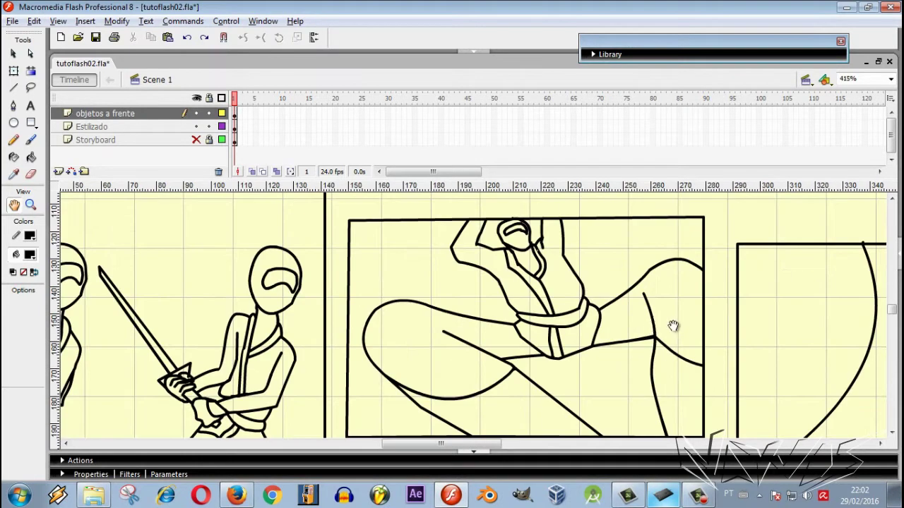
pyautogui.scroll(-2, 657, 325)
pyautogui.moveTo(696, 345); pyautogui.dragTo(657, 164)
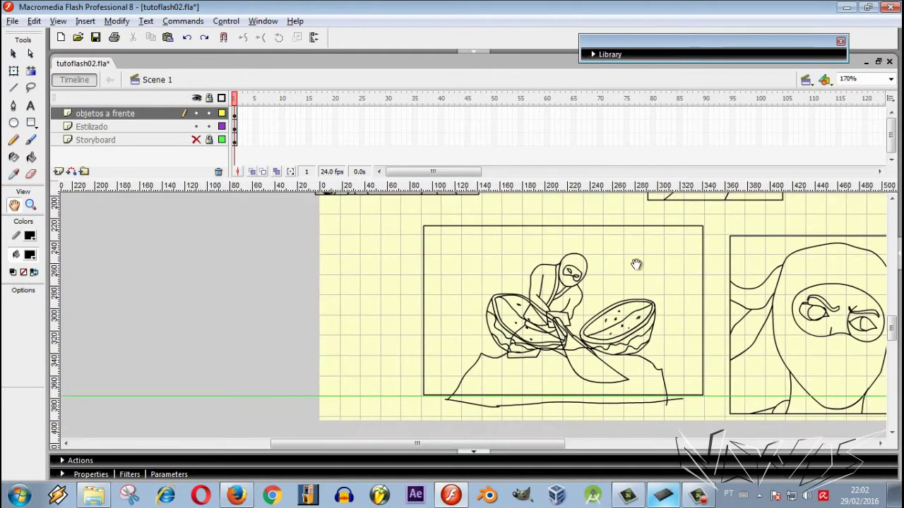
pyautogui.scroll(3, 634, 264)
pyautogui.moveTo(673, 301); pyautogui.dragTo(353, 240)
pyautogui.moveTo(668, 285); pyautogui.dragTo(503, 294)
pyautogui.scroll(-3, 492, 331)
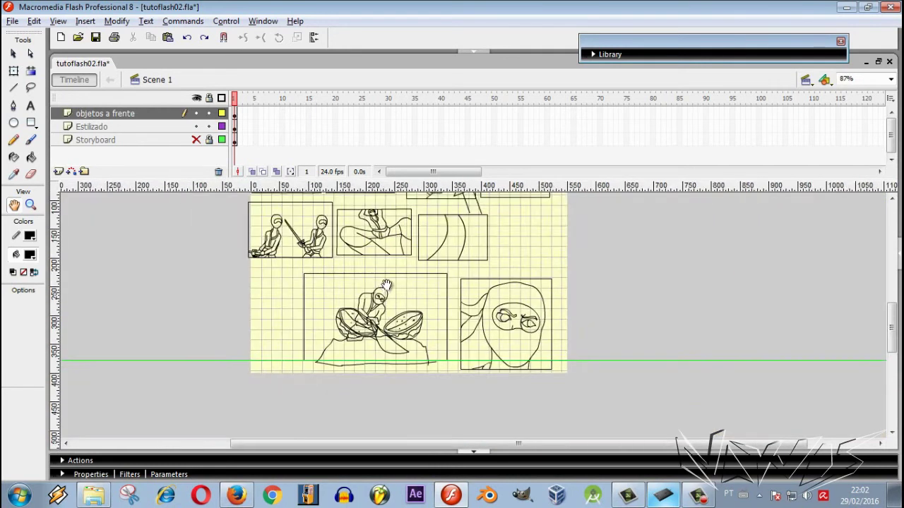
pyautogui.moveTo(409, 270); pyautogui.dragTo(492, 334)
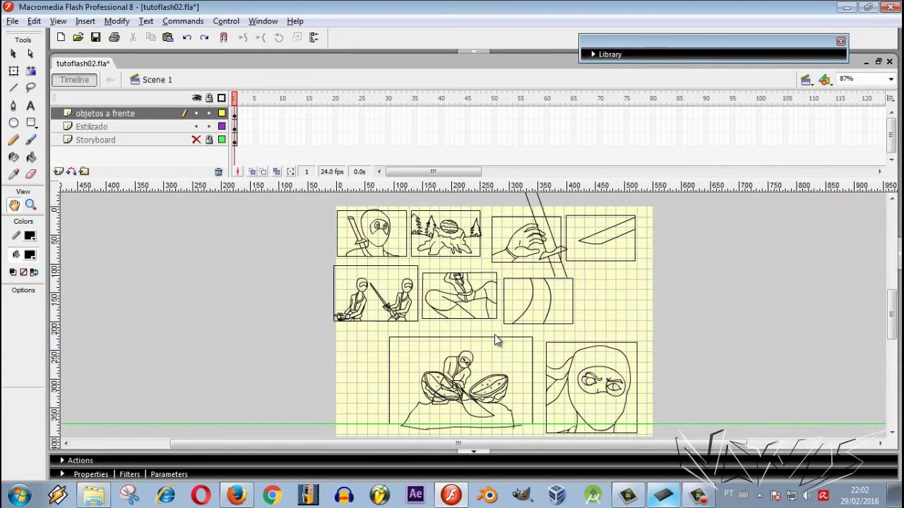
# Select the hidden Storyboard sketch layer beneath the line art layers
pyautogui.click(90, 140)
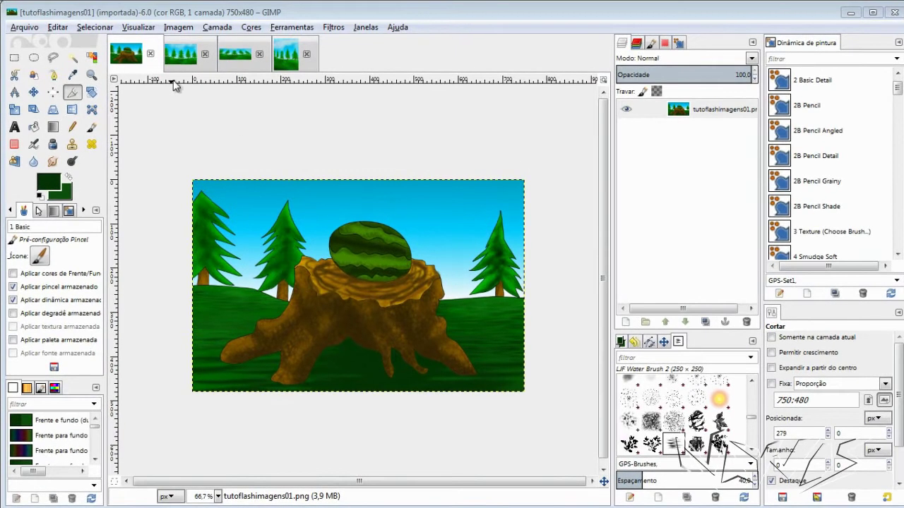
# Look through the painted forest background images tutoflashimagens02 to tutoflashimagens04 in GIMP
pyautogui.click(171, 59)
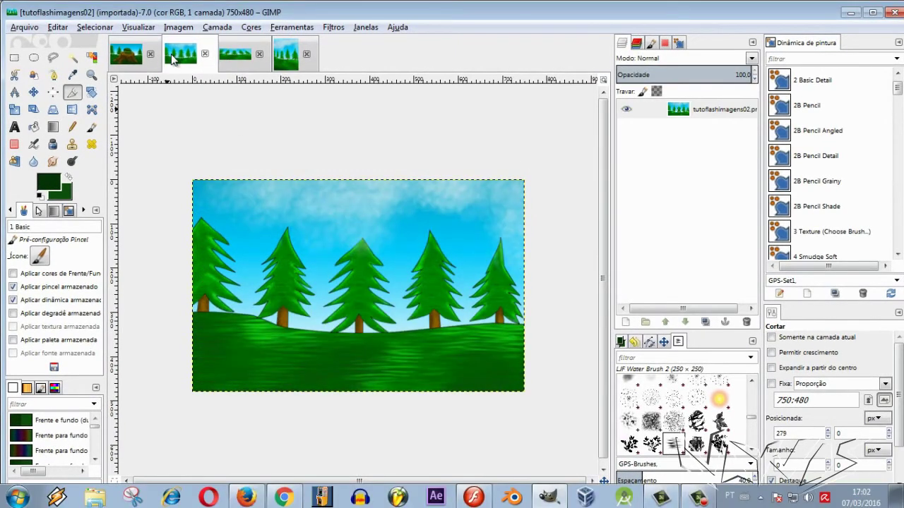
pyautogui.click(237, 56)
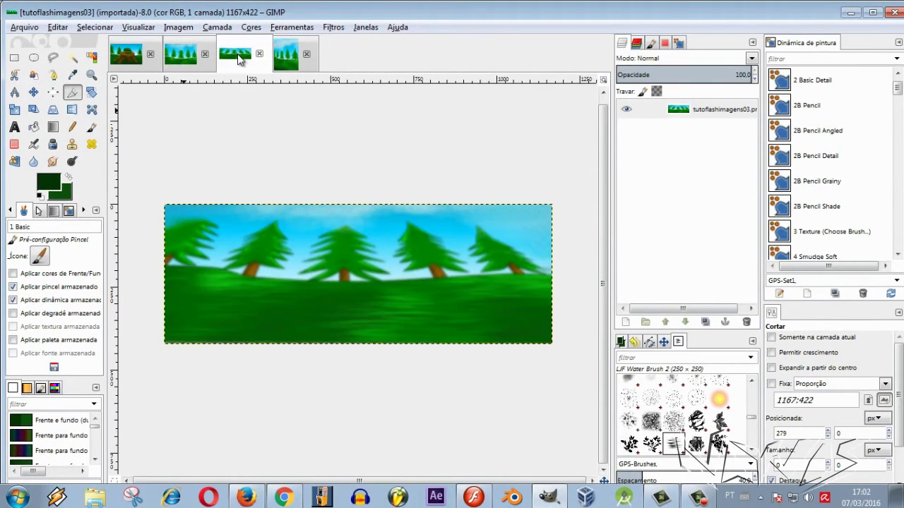
pyautogui.click(288, 60)
# Switch back to Flash and import the images tutoflashimagens01.png through tutoflashimagens04.png into the document's library
pyautogui.click(473, 498)
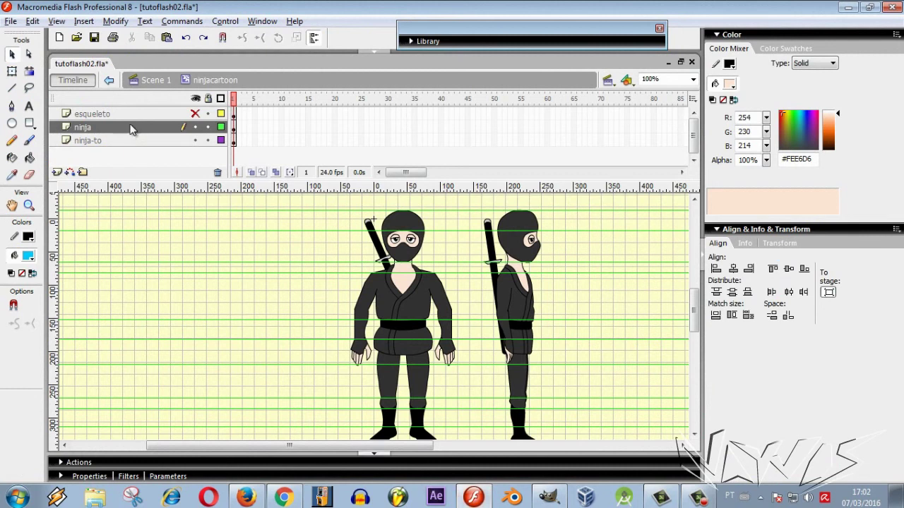
pyautogui.click(11, 22)
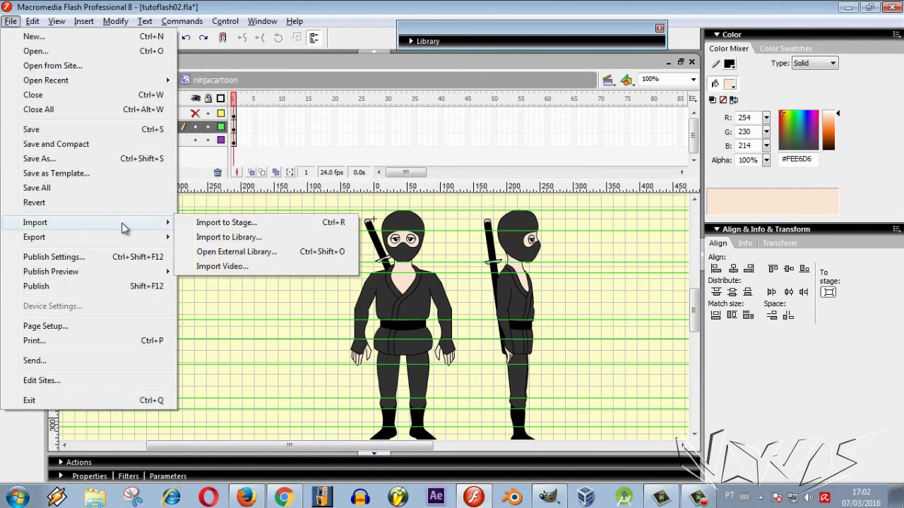
pyautogui.click(244, 237)
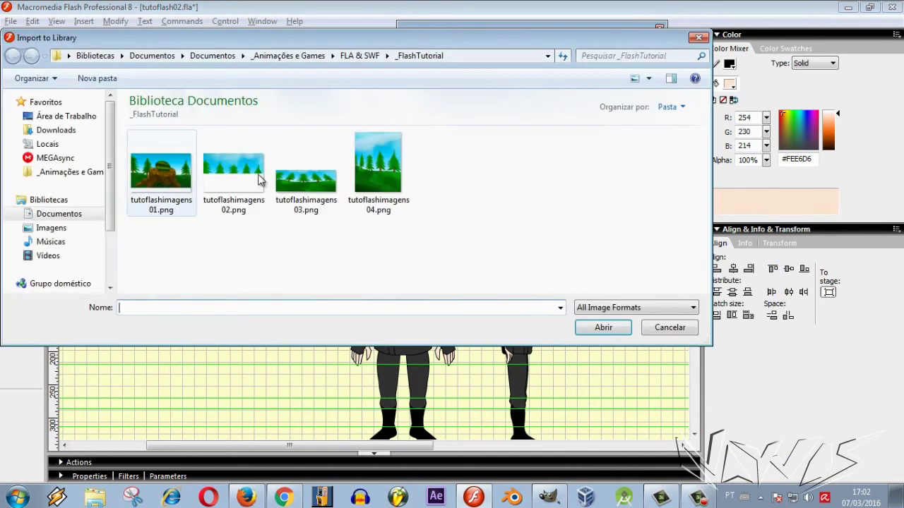
pyautogui.keyDown('shift'); pyautogui.click(322, 185); pyautogui.keyUp('shift')
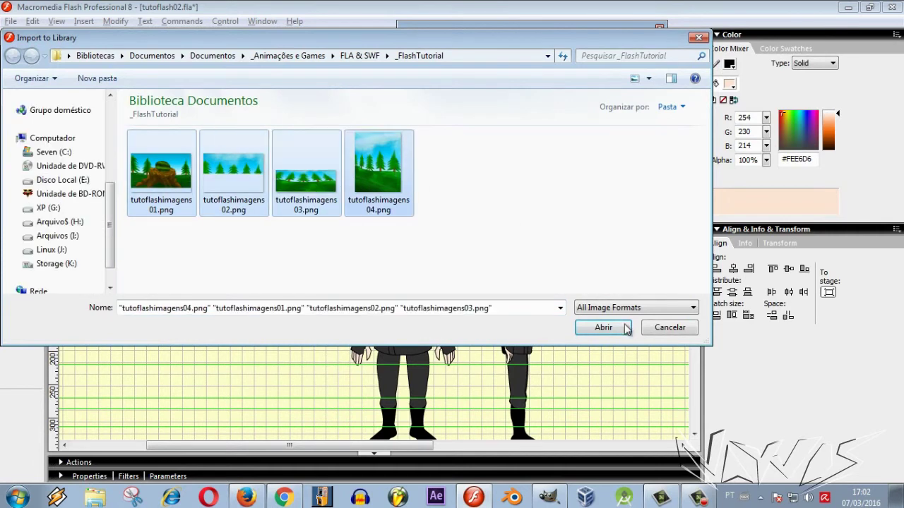
pyautogui.click(601, 327)
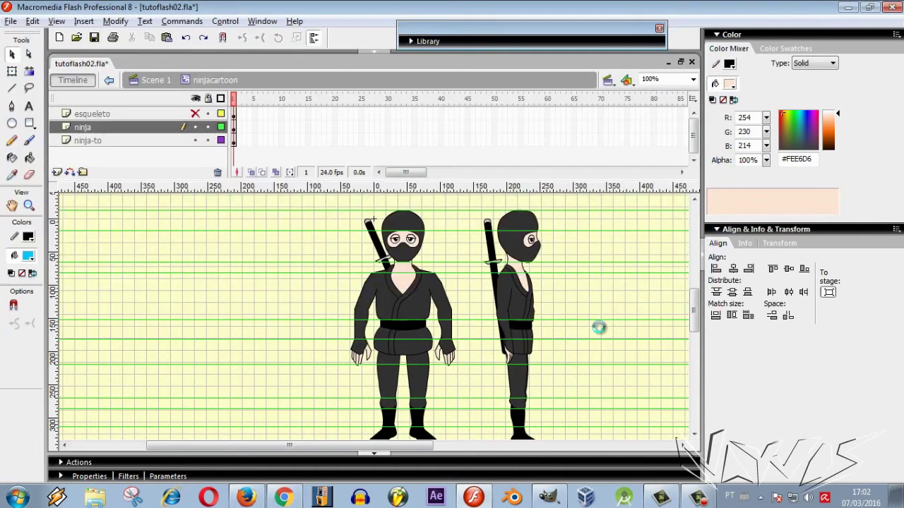
# Open the library and allow smoothing in the bitmap properties of tutoflashimagens01.png
pyautogui.hotkey('ctrl', 'n')
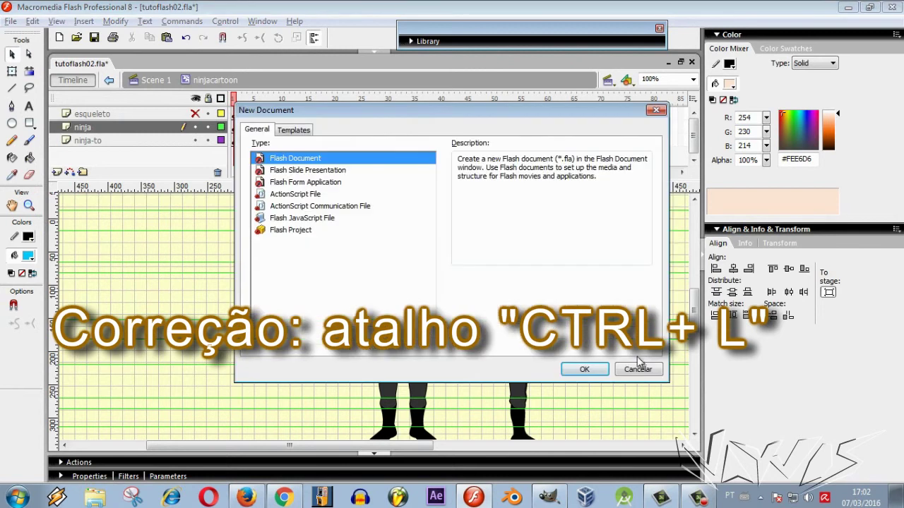
pyautogui.click(638, 371)
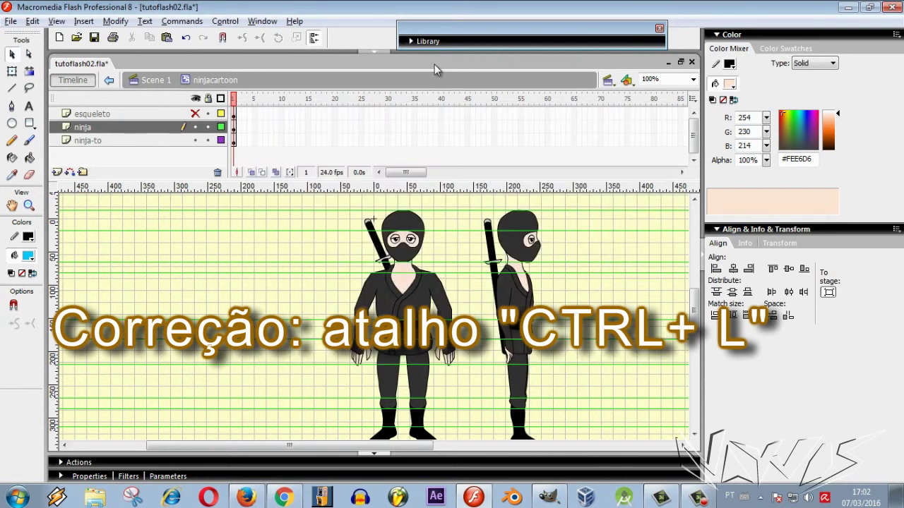
pyautogui.hotkey('ctrl', 'l')
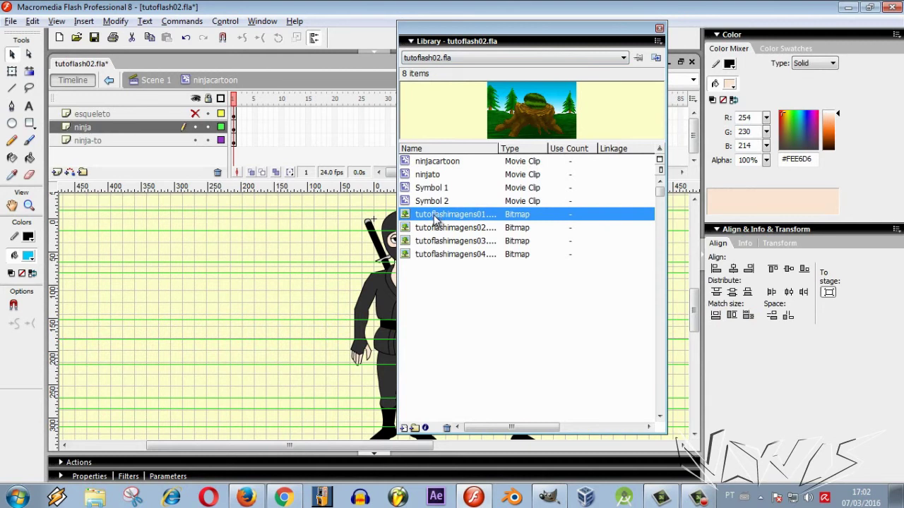
pyautogui.rightClick(437, 218)
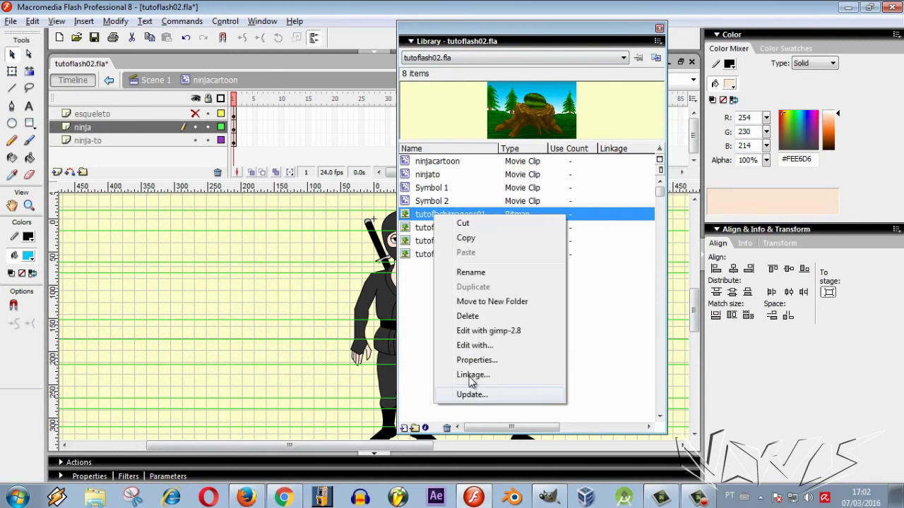
pyautogui.click(484, 361)
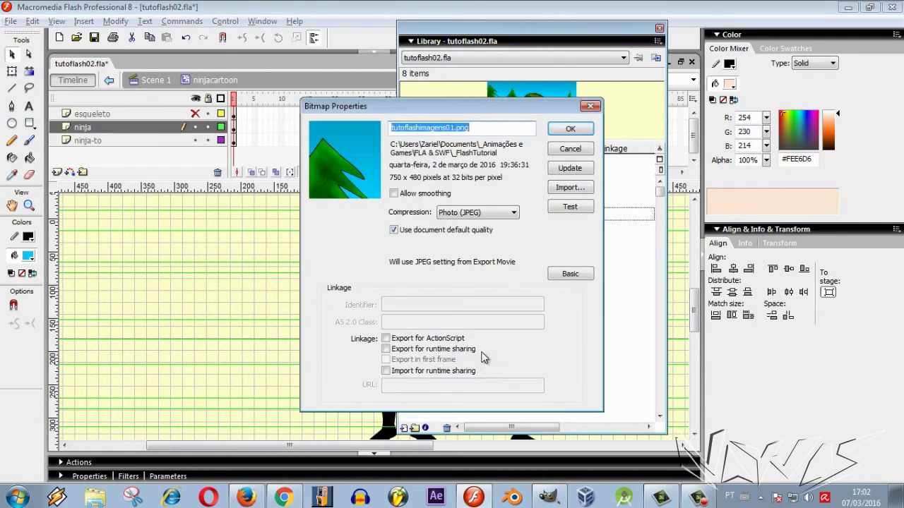
pyautogui.click(394, 194)
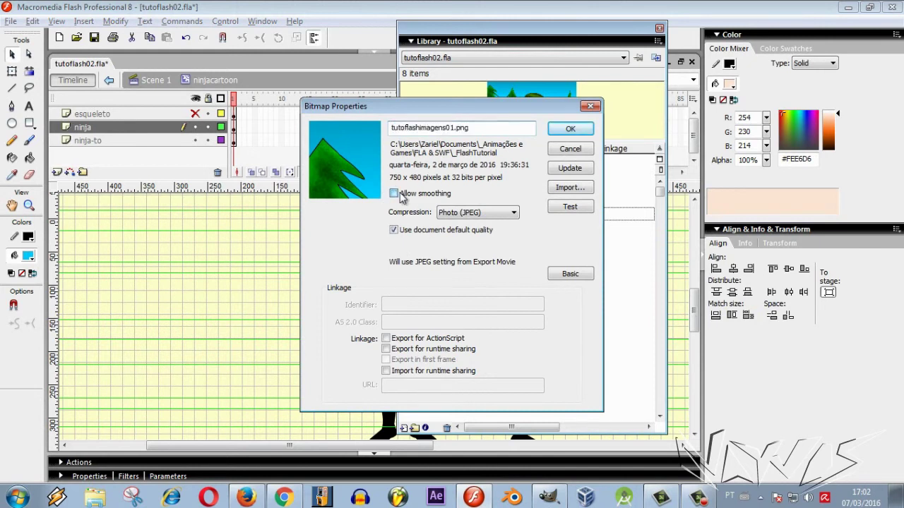
pyautogui.click(568, 131)
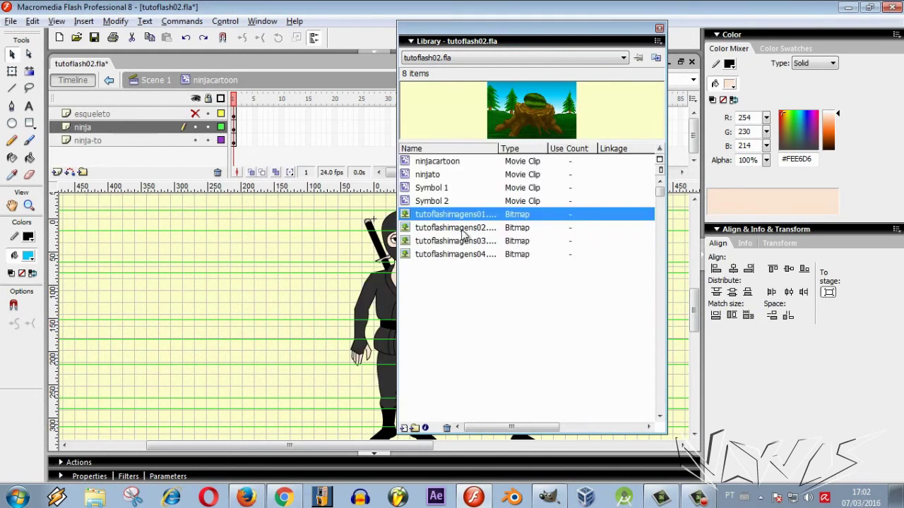
# Allow smoothing in the bitmap properties of tutoflashimagens02.png
pyautogui.rightClick(462, 229)
pyautogui.click(508, 373)
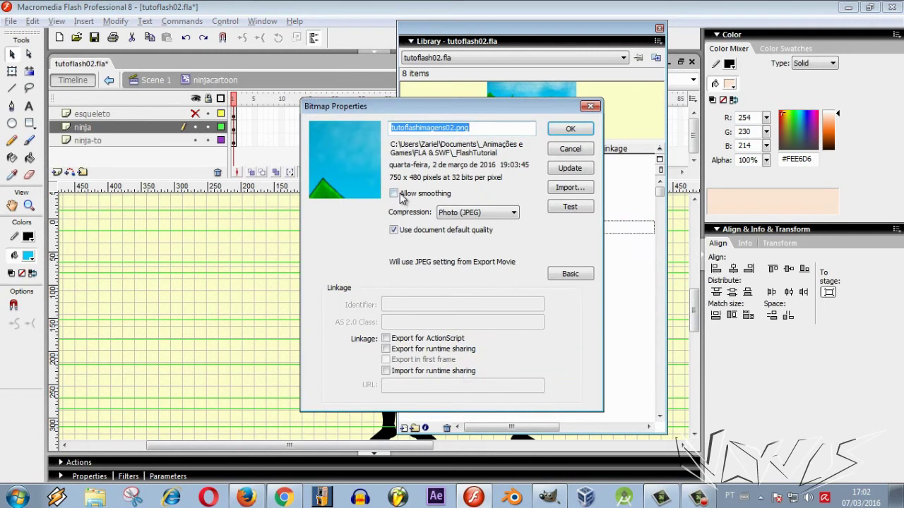
pyautogui.click(400, 195)
pyautogui.click(569, 130)
# Allow smoothing in the bitmap properties of tutoflashimagens03.png
pyautogui.click(455, 242)
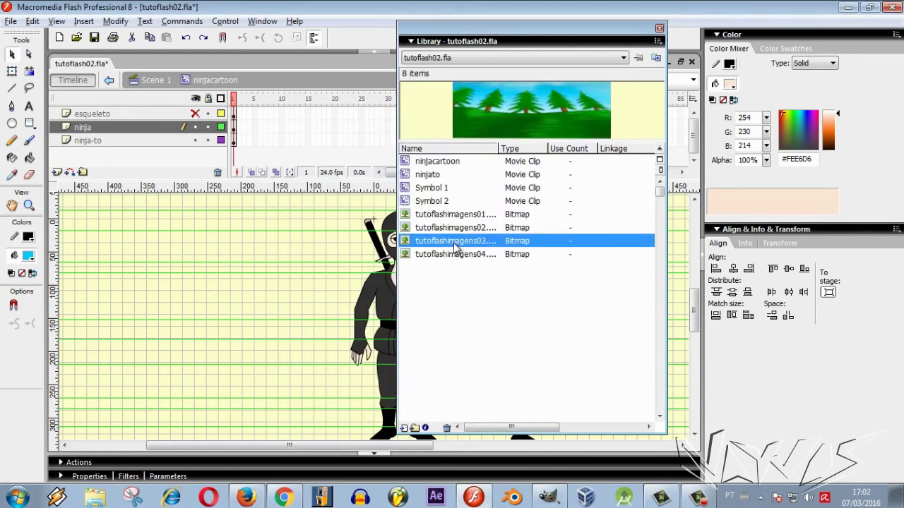
pyautogui.rightClick(455, 245)
pyautogui.click(496, 389)
pyautogui.click(393, 193)
pyautogui.click(571, 129)
# Allow smoothing in the bitmap properties of tutoflashimagens04.png and collapse the library
pyautogui.rightClick(432, 255)
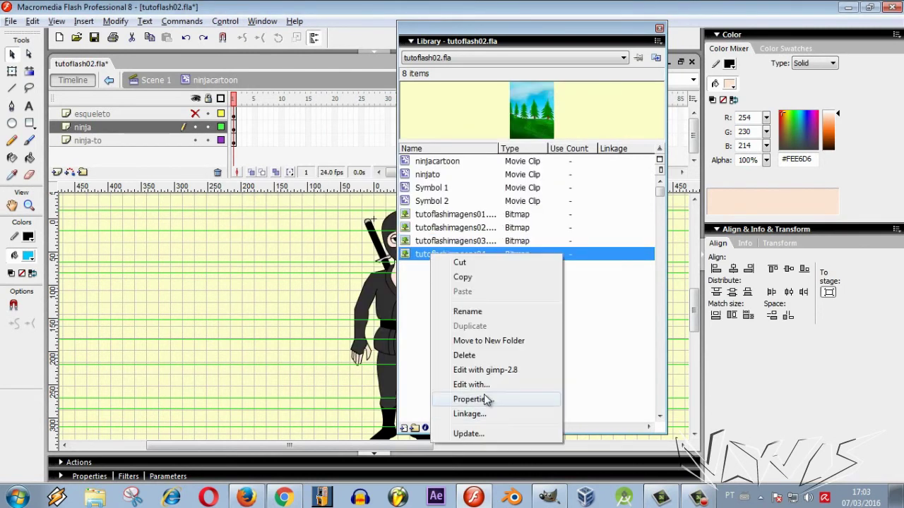
pyautogui.click(487, 399)
pyautogui.click(404, 196)
pyautogui.click(570, 129)
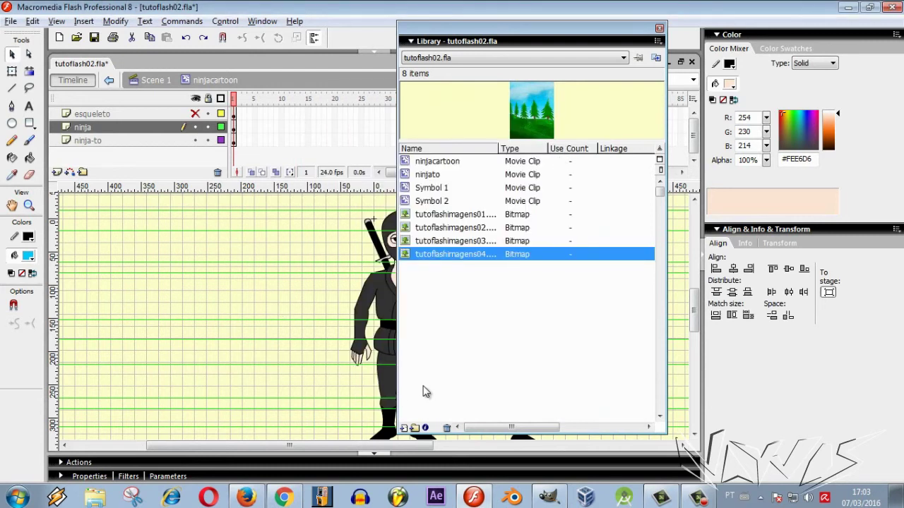
pyautogui.click(555, 44)
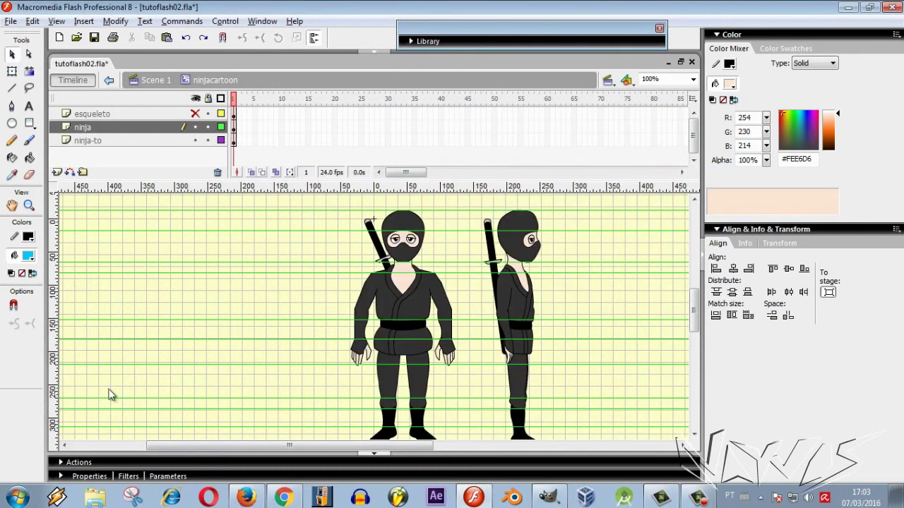
# Set the JPEG quality to 100 in the document's Flash publish settings
pyautogui.click(89, 476)
pyautogui.click(258, 439)
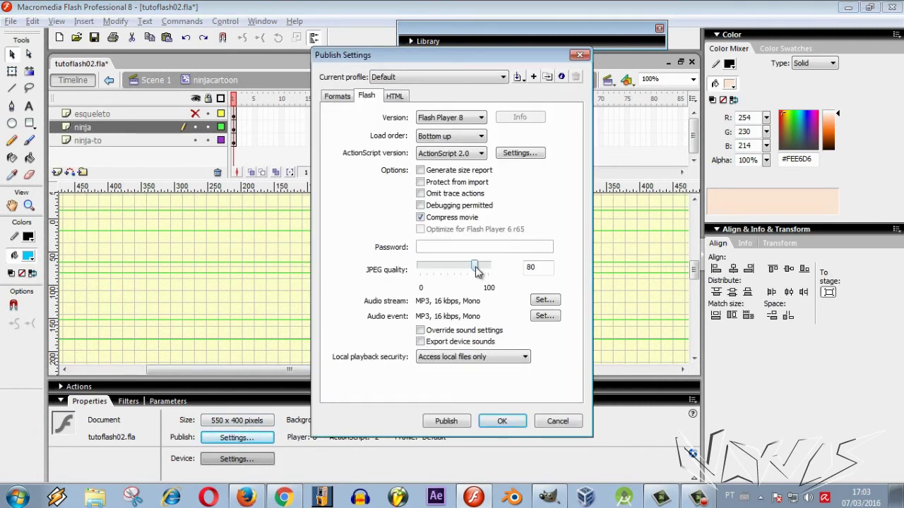
pyautogui.moveTo(477, 271); pyautogui.dragTo(549, 281)
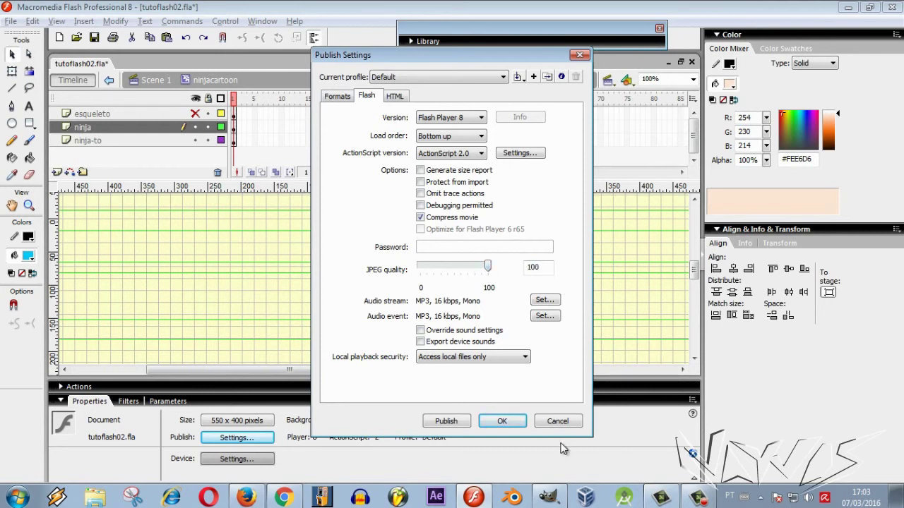
pyautogui.click(502, 421)
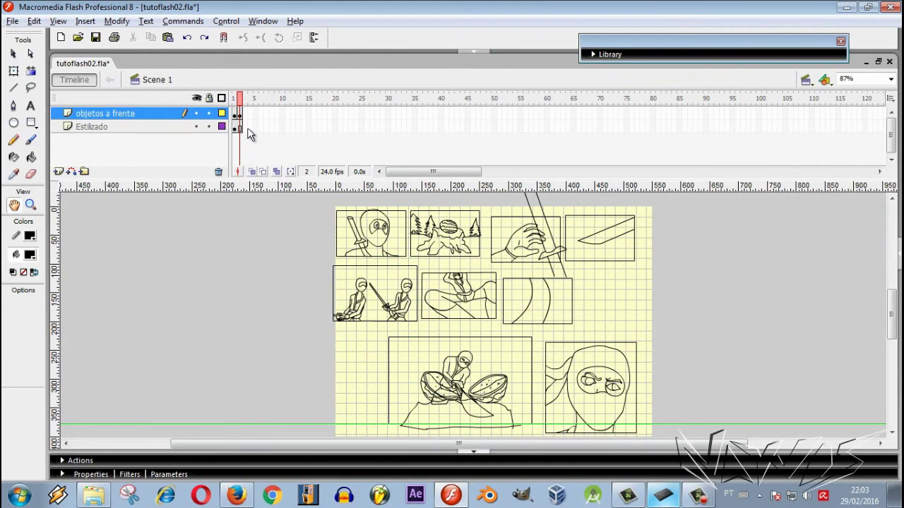
# Insert keyframes on the objetos a frente layer up to frame 9, each repeating the line art
pyautogui.press(',')
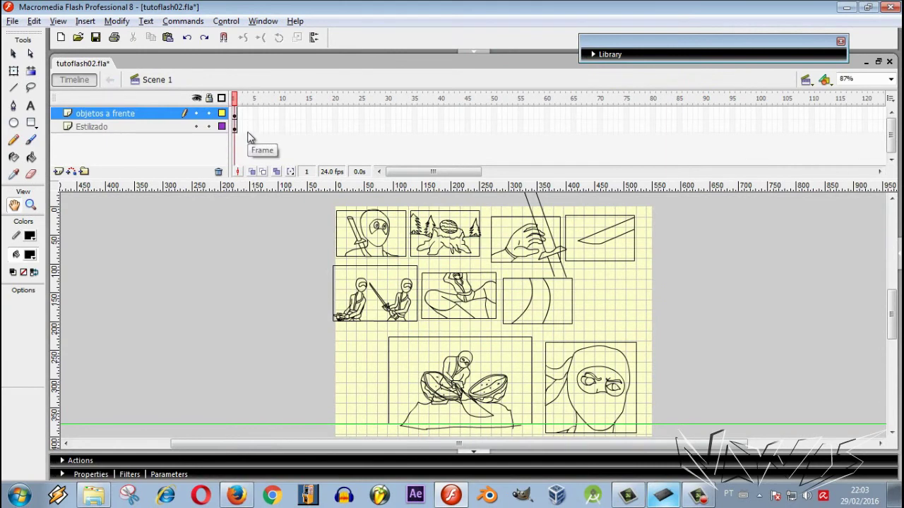
pyautogui.hotkey('ctrl', 'a')
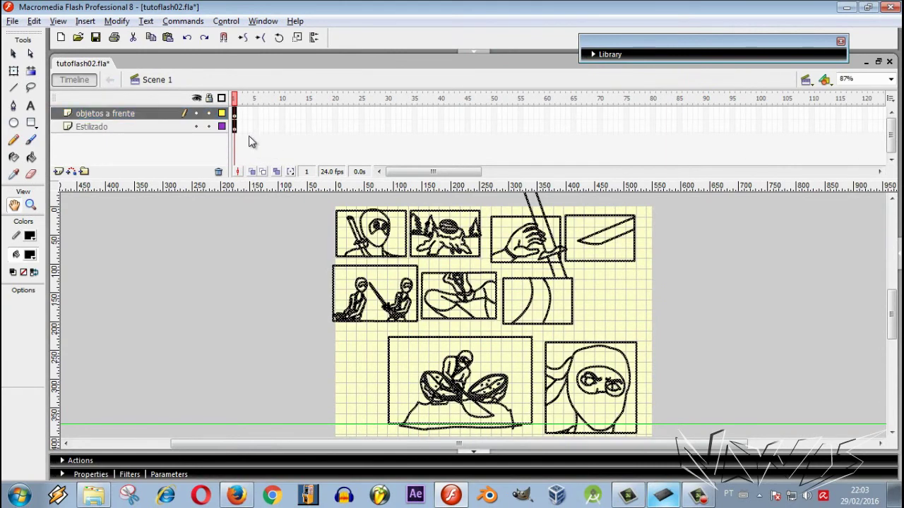
pyautogui.click(244, 104)
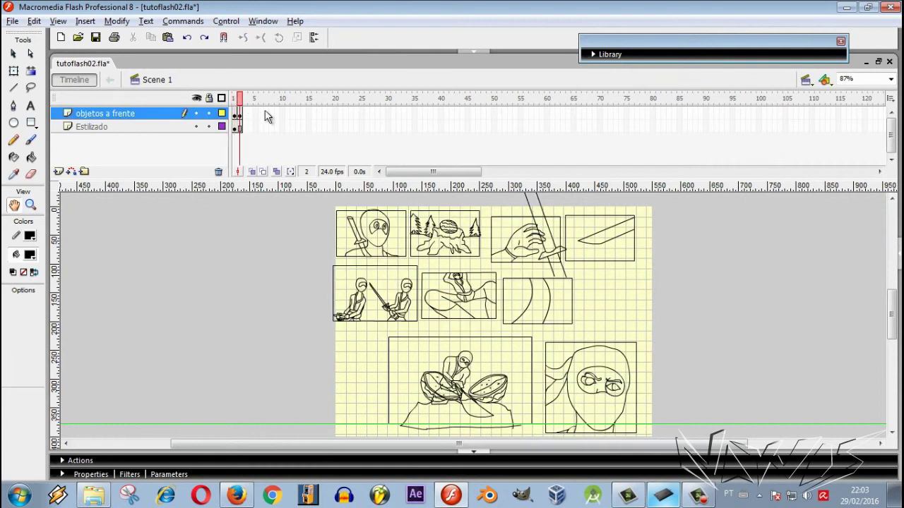
pyautogui.press('F6')
pyautogui.press('F6')
pyautogui.press('F6')
pyautogui.press('F6')
pyautogui.press('F6')
pyautogui.press('F6')
pyautogui.press('F6')
# Convert the frames of the Estilizado layer up to frame 9 into keyframes
pyautogui.click(235, 125)
pyautogui.doubleClick(256, 129)
pyautogui.press('F6')
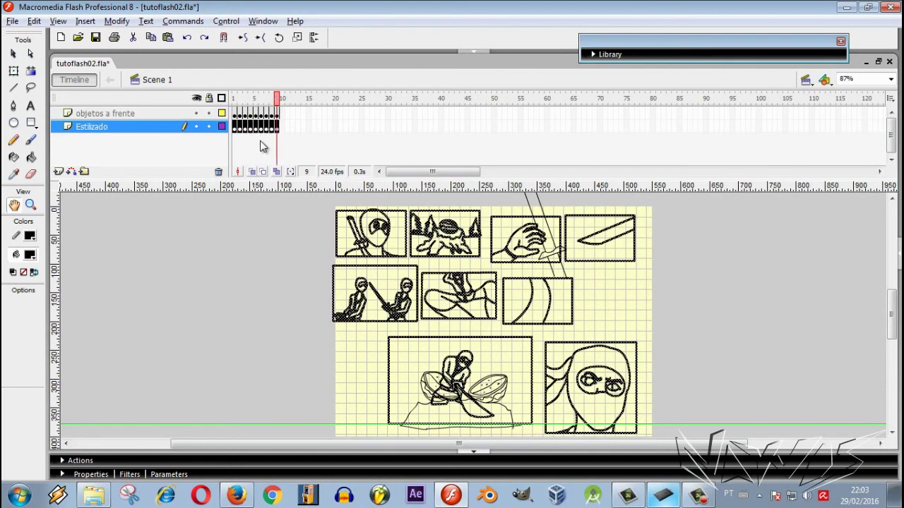
pyautogui.click(268, 147)
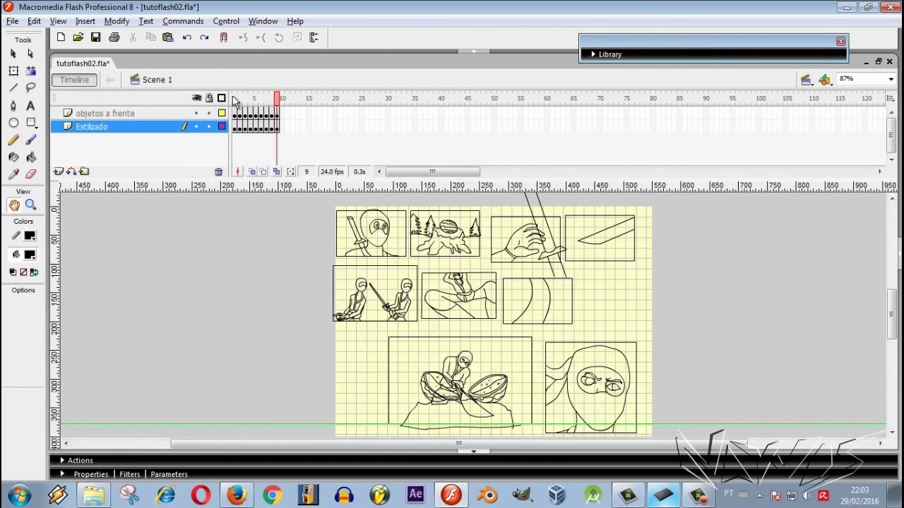
# On frame 1, erase all storyboard panels except the first one with the ninja's portrait
pyautogui.click(233, 97)
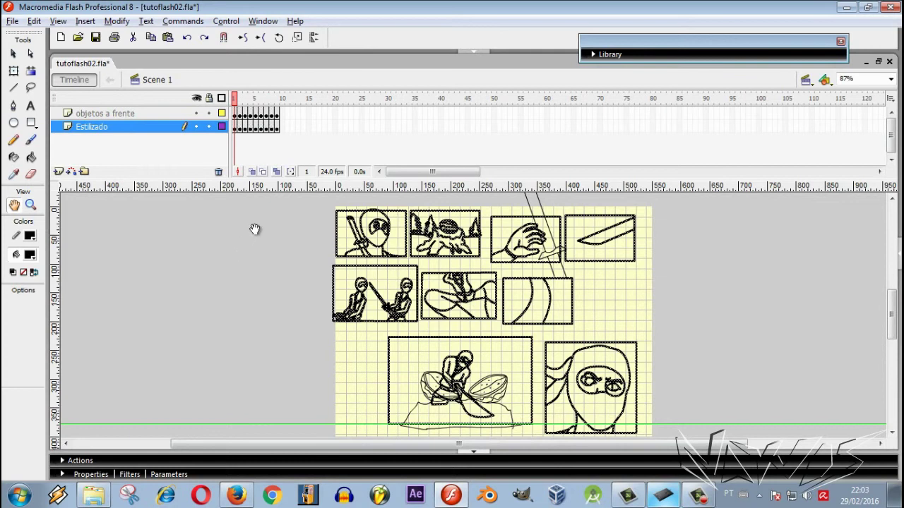
pyautogui.click(255, 230)
pyautogui.moveTo(329, 277)
pyautogui.mouseDown()
pyautogui.moveTo(464, 280)
pyautogui.moveTo(375, 290)
pyautogui.moveTo(419, 236)
pyautogui.moveTo(575, 238)
pyautogui.moveTo(423, 316)
pyautogui.moveTo(332, 304)
pyautogui.moveTo(616, 409)
pyautogui.moveTo(420, 369)
pyautogui.moveTo(550, 385)
pyautogui.moveTo(539, 379)
pyautogui.mouseUp()
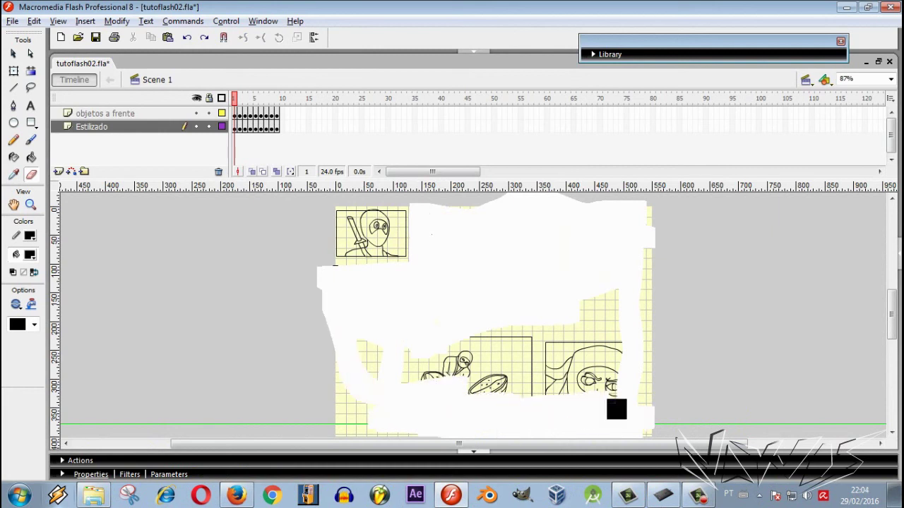
pyautogui.moveTo(600, 314); pyautogui.dragTo(523, 315)
# On frame 2, erase all storyboard panels except the one with the watermelon on the tree stump
pyautogui.click(240, 99)
pyautogui.moveTo(332, 215)
pyautogui.mouseDown()
pyautogui.moveTo(390, 216)
pyautogui.moveTo(392, 303)
pyautogui.moveTo(328, 329)
pyautogui.moveTo(334, 249)
pyautogui.moveTo(432, 283)
pyautogui.moveTo(574, 281)
pyautogui.moveTo(638, 411)
pyautogui.moveTo(407, 418)
pyautogui.moveTo(620, 377)
pyautogui.moveTo(389, 336)
pyautogui.moveTo(493, 407)
pyautogui.moveTo(559, 408)
pyautogui.moveTo(472, 309)
pyautogui.moveTo(345, 281)
pyautogui.moveTo(399, 274)
pyautogui.moveTo(466, 312)
pyautogui.moveTo(566, 310)
pyautogui.moveTo(422, 378)
pyautogui.moveTo(320, 367)
pyautogui.moveTo(359, 223)
pyautogui.moveTo(383, 246)
pyautogui.moveTo(373, 254)
pyautogui.moveTo(400, 257)
pyautogui.moveTo(398, 235)
pyautogui.mouseUp()
pyautogui.moveTo(411, 274); pyautogui.dragTo(393, 395)
pyautogui.moveTo(494, 203)
pyautogui.mouseDown()
pyautogui.moveTo(530, 202)
pyautogui.moveTo(495, 238)
pyautogui.moveTo(603, 264)
pyautogui.moveTo(525, 245)
pyautogui.mouseUp()
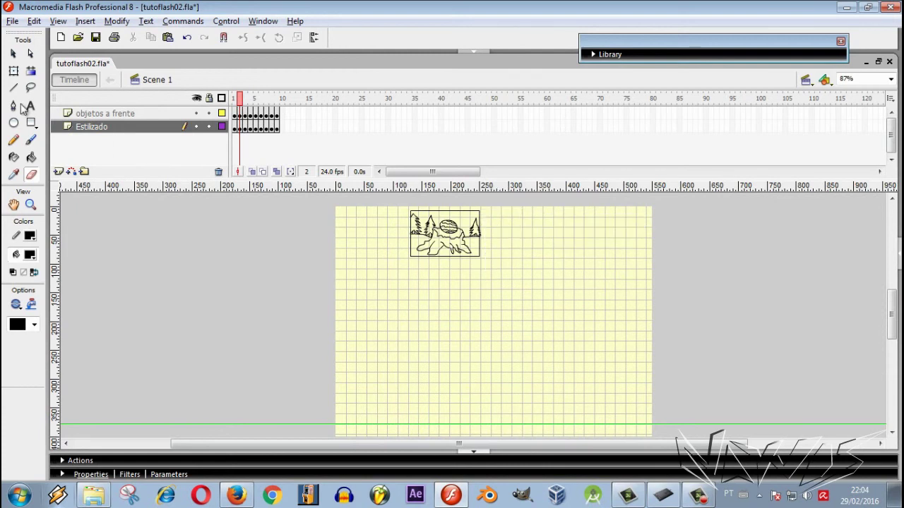
# Try to remove surplus storyboard panels on frame 3 with a lasso selection
pyautogui.click(31, 88)
pyautogui.click(246, 97)
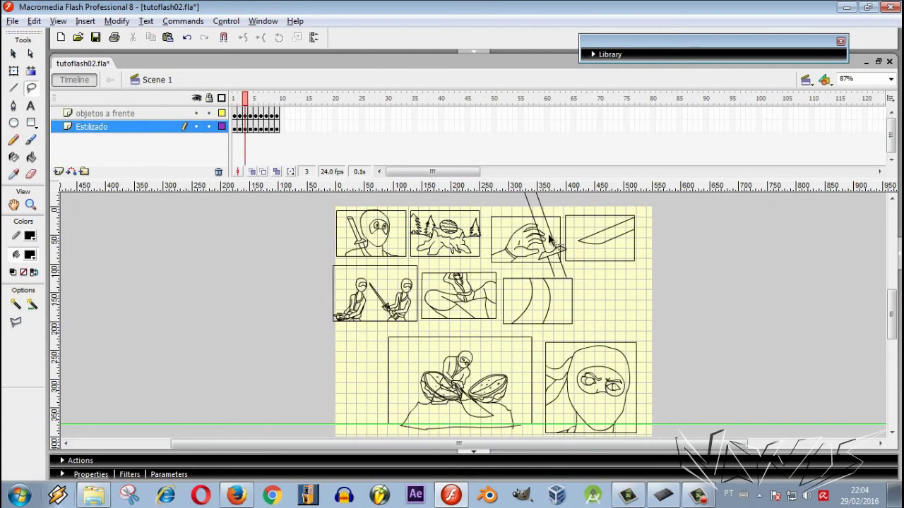
pyautogui.scroll(-2, 415, 238)
pyautogui.moveTo(422, 275)
pyautogui.mouseDown()
pyautogui.moveTo(329, 280)
pyautogui.moveTo(307, 371)
pyautogui.moveTo(540, 348)
pyautogui.moveTo(508, 291)
pyautogui.moveTo(519, 237)
pyautogui.moveTo(425, 249)
pyautogui.mouseUp()
pyautogui.press('Delete')
pyautogui.press('z')
pyautogui.hotkey('ctrl', 'z')
# On frame 3, erase all storyboard panels except the one with the hand gripping the sword
pyautogui.click(497, 269)
pyautogui.keyDown('alt'); pyautogui.click(411, 232); pyautogui.keyUp('alt')
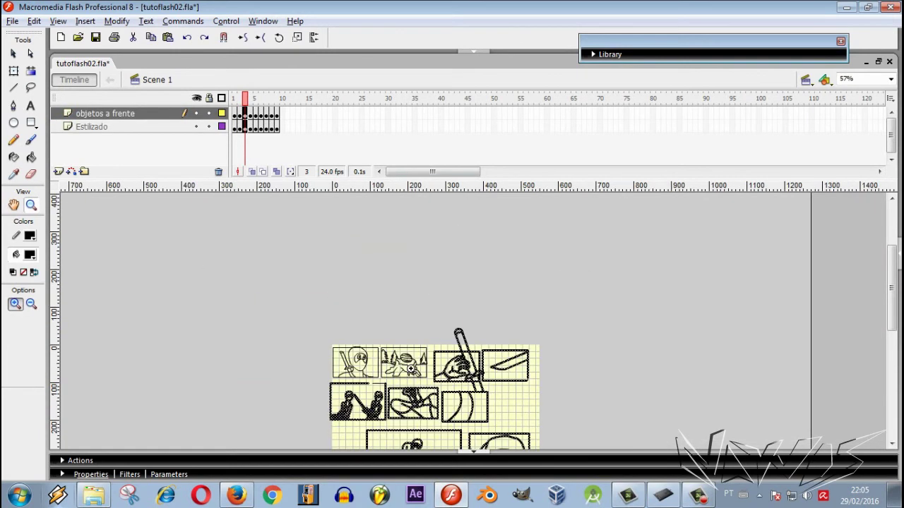
pyautogui.click(318, 271)
pyautogui.moveTo(892, 271); pyautogui.dragTo(892, 308)
pyautogui.moveTo(495, 445); pyautogui.dragTo(655, 446)
pyautogui.press('Escape')
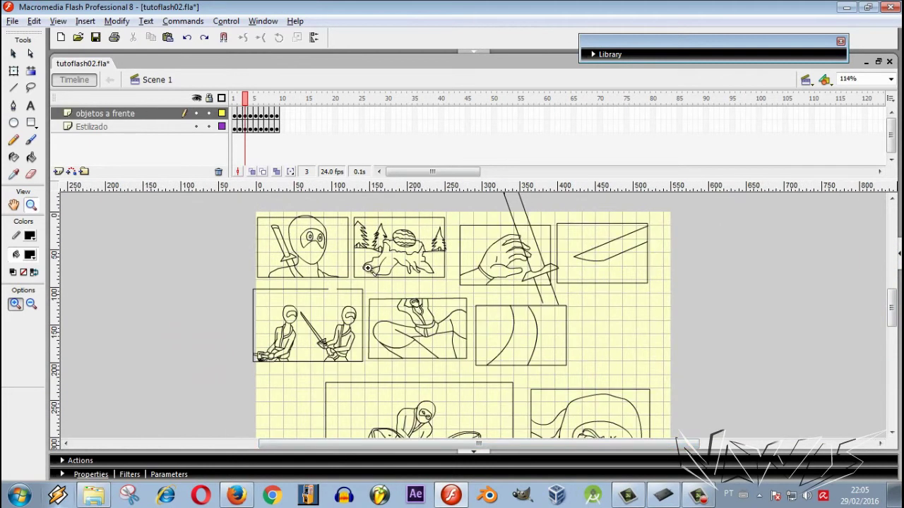
pyautogui.press('l')
pyautogui.moveTo(239, 210)
pyautogui.mouseDown()
pyautogui.moveTo(344, 205)
pyautogui.moveTo(452, 272)
pyautogui.mouseUp()
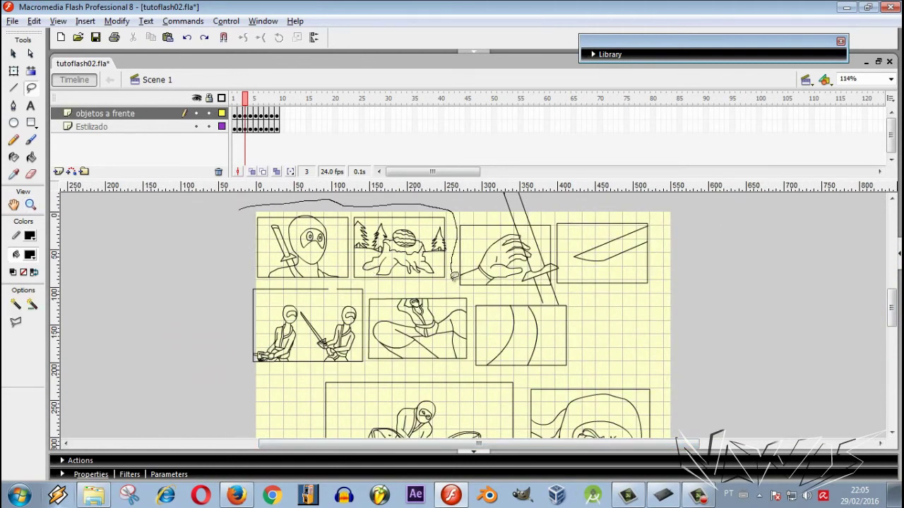
pyautogui.moveTo(496, 293)
pyautogui.mouseDown()
pyautogui.moveTo(571, 305)
pyautogui.moveTo(588, 364)
pyautogui.moveTo(686, 459)
pyautogui.mouseUp()
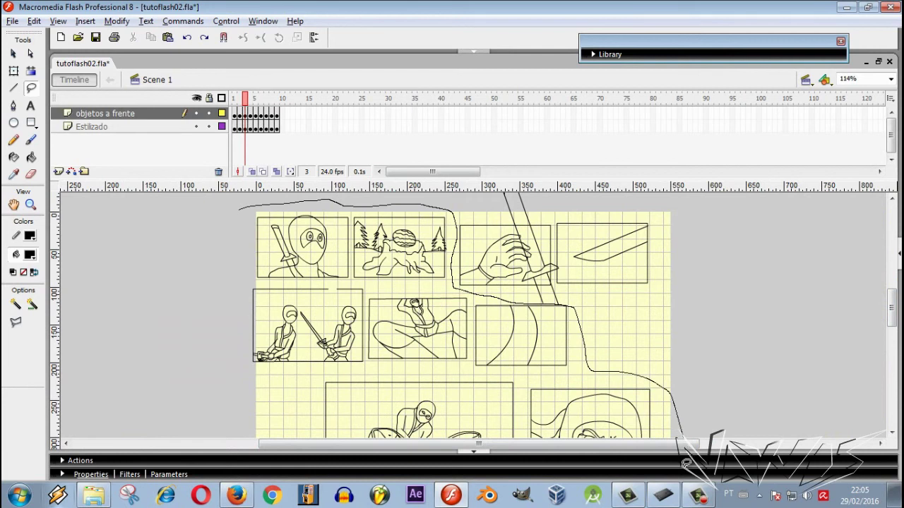
pyautogui.moveTo(223, 418); pyautogui.dragTo(255, 195)
pyautogui.scroll(-3, 451, 304)
pyautogui.press('Delete')
pyautogui.moveTo(305, 326)
pyautogui.mouseDown()
pyautogui.moveTo(633, 361)
pyautogui.moveTo(692, 346)
pyautogui.moveTo(637, 335)
pyautogui.moveTo(476, 333)
pyautogui.mouseUp()
pyautogui.press('Delete')
pyautogui.press('Delete')
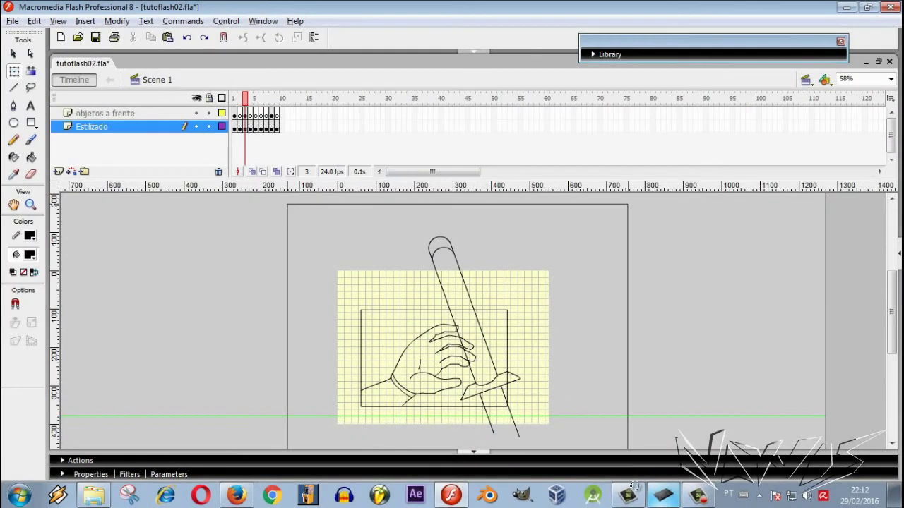
# Enlarge the hand-and-sword panel on frame 3 and position it so its border covers the stage
pyautogui.hotkey('ctrl', 'a')
pyautogui.moveTo(519, 437); pyautogui.dragTo(578, 506)
pyautogui.hotkey('ctrl', '-')
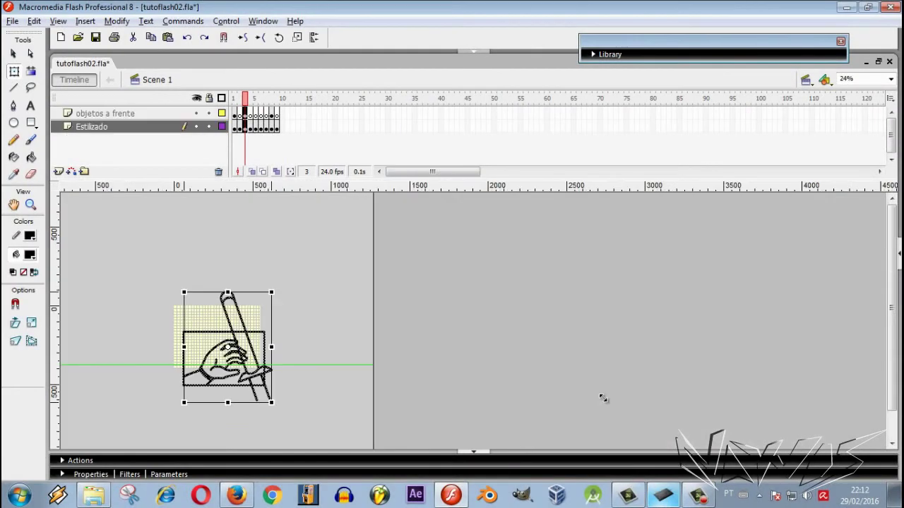
pyautogui.moveTo(271, 403); pyautogui.dragTo(381, 504)
pyautogui.moveTo(311, 416)
pyautogui.mouseDown()
pyautogui.moveTo(276, 342)
pyautogui.moveTo(294, 401)
pyautogui.moveTo(249, 343)
pyautogui.mouseUp()
pyautogui.moveTo(231, 312); pyautogui.dragTo(251, 354)
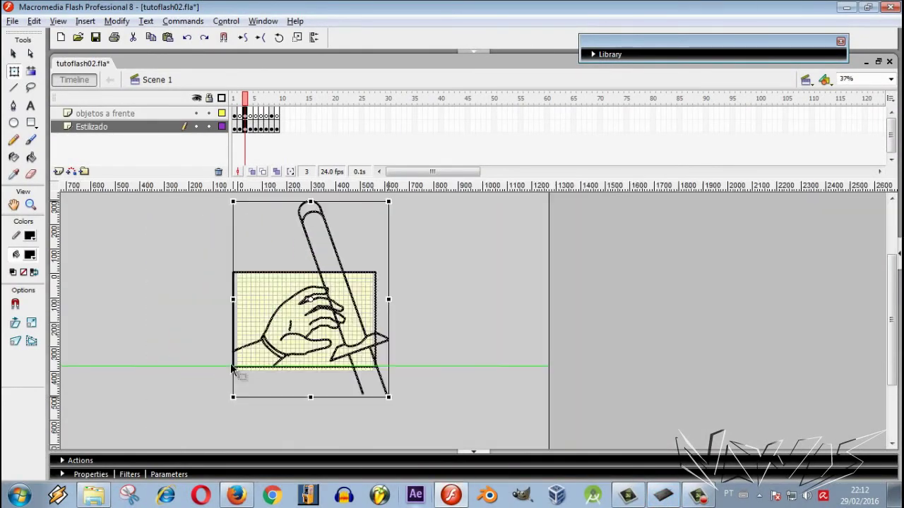
# Delete the panel border lines around the enlarged hand and sword on frame 3
pyautogui.hotkey('ctrl', '2')
pyautogui.moveTo(511, 350); pyautogui.dragTo(511, 360)
pyautogui.click(615, 308)
pyautogui.click(329, 342)
pyautogui.press('Delete')
pyautogui.click(549, 374)
pyautogui.press('Delete')
pyautogui.moveTo(486, 367); pyautogui.dragTo(549, 303)
pyautogui.hotkey('ctrl', 'z')
pyautogui.hotkey('ctrl', 'z')
# Close the open lower end of the sword with a short straight line and trim the surplus line ends
pyautogui.hotkey('ctrl', '-')
pyautogui.press('n')
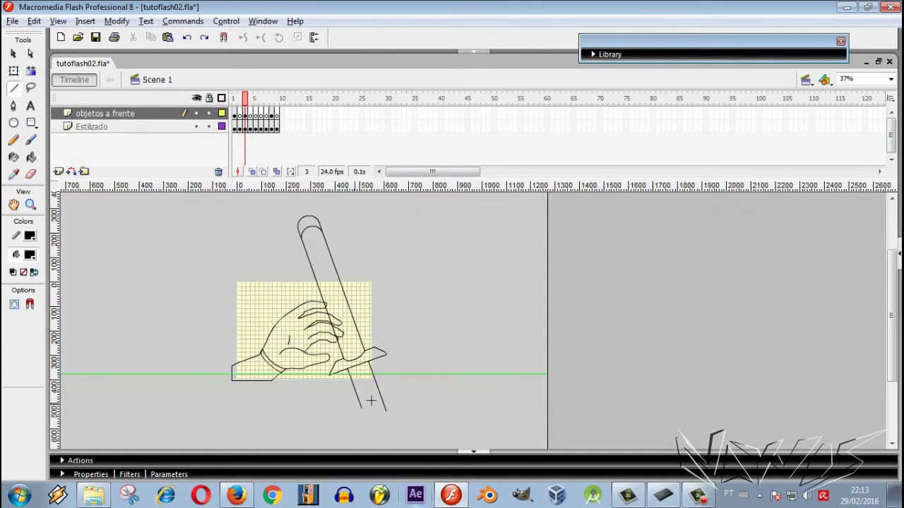
pyautogui.press('v')
pyautogui.click(403, 399)
pyautogui.press('Delete')
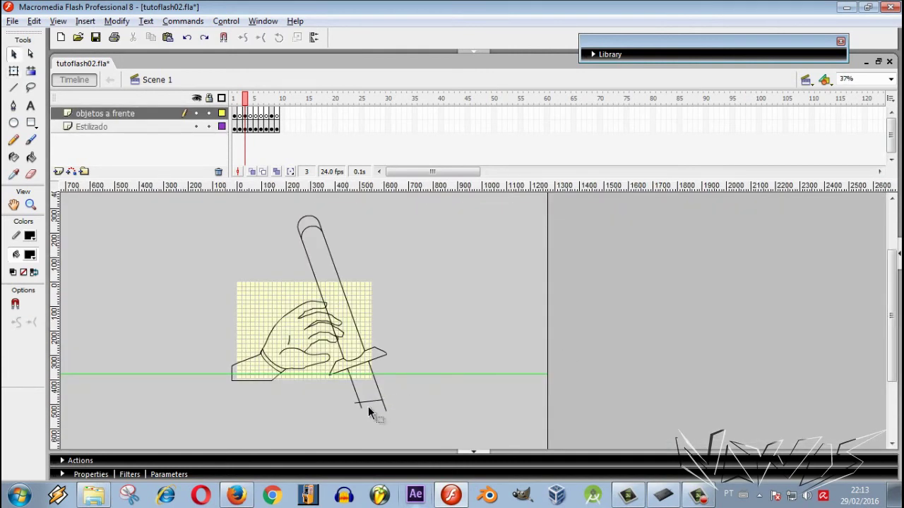
# Enlarge the sword blade panel on frame 4 and position it to fill the stage
pyautogui.click(250, 98)
pyautogui.hotkey('ctrl', 'a')
pyautogui.press('q')
pyautogui.moveTo(348, 361); pyautogui.dragTo(407, 415)
pyautogui.moveTo(370, 343); pyautogui.dragTo(338, 324)
pyautogui.moveTo(342, 372); pyautogui.dragTo(296, 383)
pyautogui.press('.')
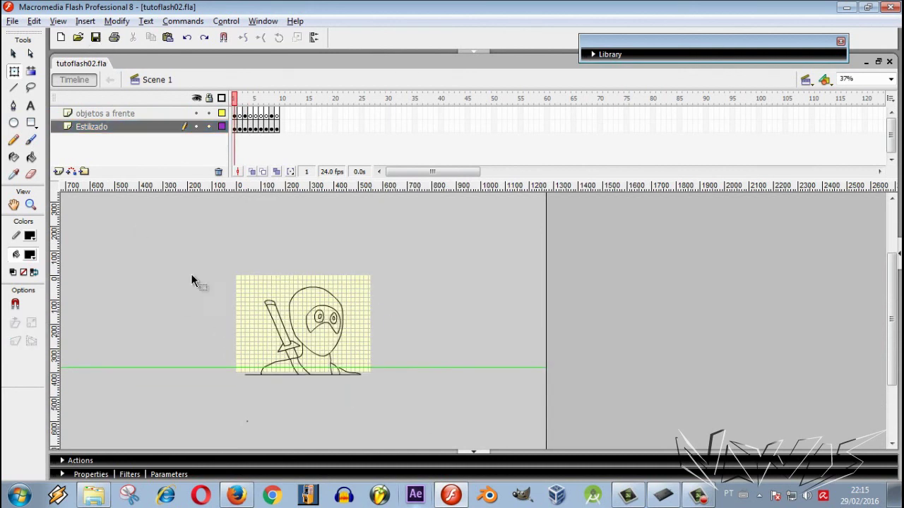
# Extend the ninja portrait scene from frame 1 through frame 30 on both layers
pyautogui.click(232, 103)
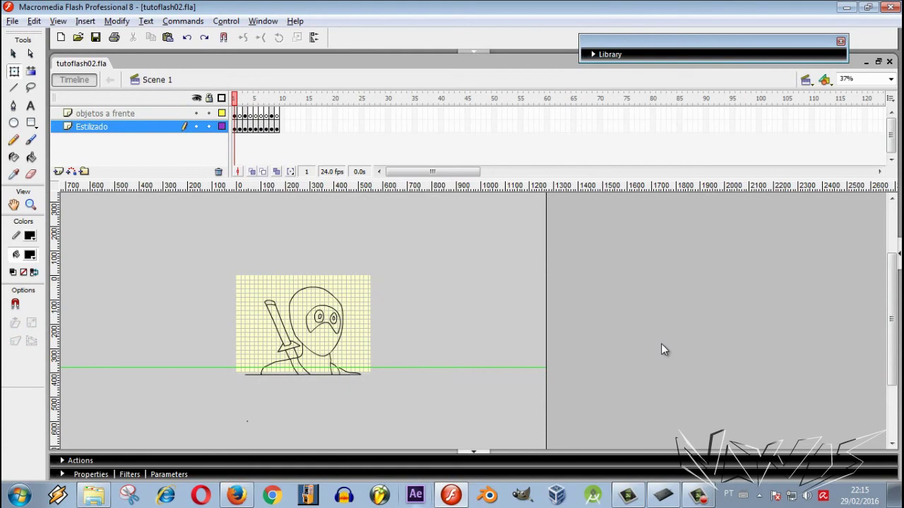
pyautogui.press('F5')
pyautogui.press('F5')
pyautogui.press('F5')
pyautogui.press('F5')
pyautogui.press('F5')
pyautogui.press('F5')
pyautogui.press('F5')
pyautogui.press('F5')
pyautogui.press('F5')
pyautogui.press('F5')
pyautogui.press('F5')
pyautogui.press('F5')
pyautogui.press('F5')
pyautogui.press('F5')
pyautogui.press('F5')
pyautogui.press('F5')
pyautogui.press('F5')
pyautogui.press('F5')
pyautogui.press('F5')
pyautogui.press('F5')
# Extend the watermelon scene starting at frame 31 through frame 66 on both layers
pyautogui.click(393, 101)
pyautogui.press('F5')
pyautogui.press('F5')
pyautogui.press('F5')
pyautogui.press('F5')
pyautogui.press('F5')
pyautogui.press('F5')
pyautogui.press('F5')
pyautogui.press('F5')
pyautogui.press('F5')
pyautogui.press('F5')
pyautogui.press('F5')
pyautogui.press('F5')
pyautogui.press('F5')
pyautogui.press('F5')
pyautogui.press('F5')
pyautogui.press('F5')
pyautogui.press('F5')
pyautogui.press('F5')
pyautogui.press('F5')
pyautogui.press('F5')
pyautogui.press('F5')
pyautogui.press('F5')
pyautogui.press('F5')
# Extend the hand-and-sword scene starting at frame 67 through frame 101 on both layers
pyautogui.click(583, 98)
pyautogui.press('F5')
pyautogui.press('F5')
pyautogui.press('F5')
pyautogui.press('F5')
pyautogui.press('F5')
pyautogui.press('F5')
pyautogui.press('F5')
pyautogui.press('F5')
pyautogui.press('F5')
pyautogui.press('F5')
pyautogui.press('F5')
pyautogui.press('F5')
pyautogui.press('F5')
pyautogui.press('F5')
pyautogui.press('F5')
pyautogui.press('F5')
pyautogui.press('F5')
pyautogui.press('F5')
pyautogui.press('F5')
pyautogui.press('F5')
# Extend the sword blade scene starting at frame 102 through frame 145 on both layers
pyautogui.click(769, 98)
pyautogui.press('F5')
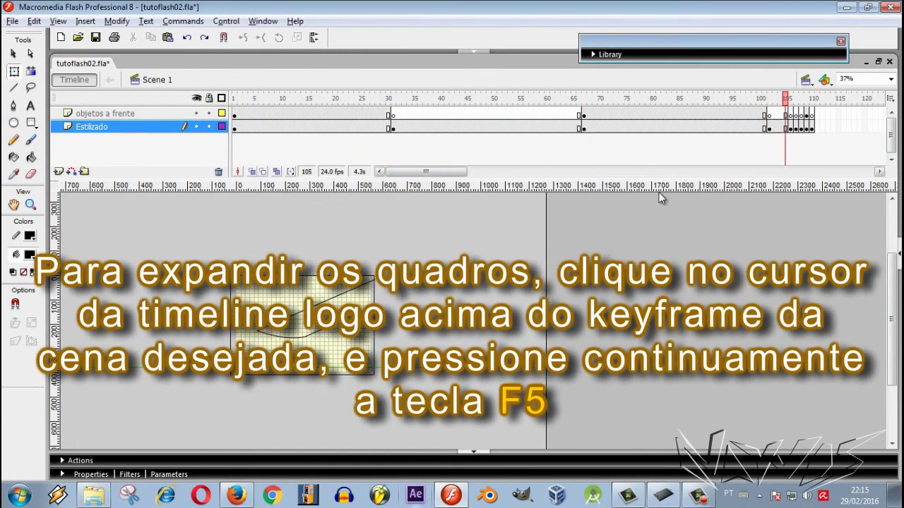
pyautogui.press('F5')
pyautogui.press('F5')
pyautogui.press('F5')
pyautogui.press('F5')
pyautogui.press('F5')
pyautogui.press('F5')
pyautogui.press('F5')
pyautogui.press('F5')
pyautogui.press('F5')
pyautogui.press('F5')
pyautogui.press('F5')
pyautogui.press('F5')
pyautogui.press('F5')
pyautogui.press('F5')
pyautogui.press('F5')
pyautogui.press('F5')
pyautogui.press('F5')
pyautogui.press('F5')
pyautogui.press('F5')
pyautogui.press('F5')
# Extend the scene with the two ninjas starting at frame 146 through frame 184 on both layers
pyautogui.click(346, 98)
pyautogui.press('F5')
pyautogui.press('F5')
pyautogui.press('F5')
pyautogui.press('F5')
pyautogui.press('F5')
pyautogui.press('F5')
pyautogui.press('F5')
pyautogui.press('F5')
pyautogui.press('F5')
pyautogui.press('F5')
pyautogui.press('F5')
pyautogui.press('F5')
pyautogui.press('F5')
pyautogui.press('F5')
pyautogui.press('F5')
pyautogui.press('F5')
pyautogui.press('F5')
pyautogui.press('F5')
pyautogui.press('F5')
pyautogui.press('F5')
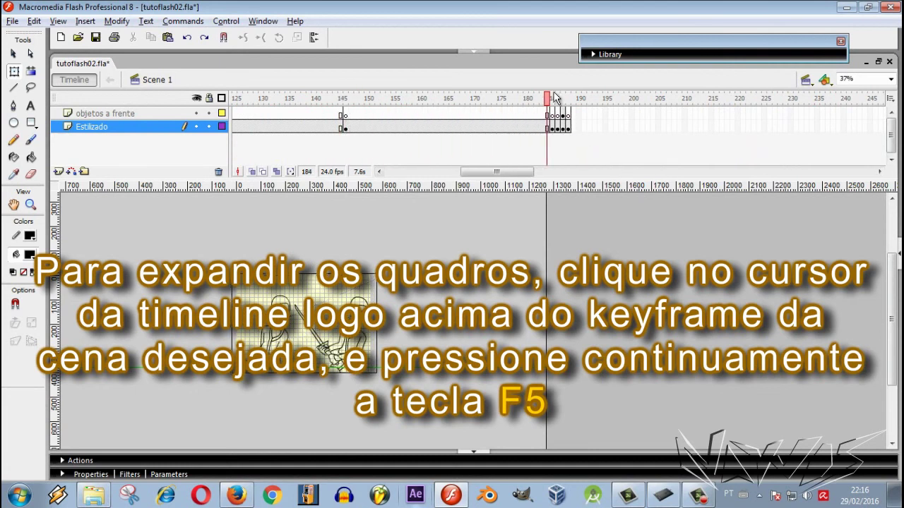
# Extend the scene starting at frame 185 by about 19 frames on both layers
pyautogui.click(553, 98)
pyautogui.press('F5')
pyautogui.press('F5')
pyautogui.press('F5')
pyautogui.press('F5')
pyautogui.press('F5')
pyautogui.press('F5')
pyautogui.press('F5')
pyautogui.press('F5')
pyautogui.press('F5')
pyautogui.press('F5')
pyautogui.press('F5')
pyautogui.press('F5')
pyautogui.press('F5')
pyautogui.press('F5')
pyautogui.press('F5')
pyautogui.press('F5')
pyautogui.press('F5')
pyautogui.press('F5')
pyautogui.press('F5')
# Extend the third-to-last scene by about a dozen frames on both layers
pyautogui.click(658, 98)
pyautogui.press('F5')
pyautogui.press('F5')
pyautogui.press('F5')
pyautogui.press('F5')
pyautogui.press('F5')
pyautogui.press('F5')
pyautogui.press('F5')
pyautogui.press('F5')
pyautogui.press('F5')
pyautogui.press('F5')
pyautogui.press('F5')
pyautogui.press('F5')
# Extend the second-to-last scene through frame 252 on both layers
pyautogui.click(729, 99)
pyautogui.press('F5')
pyautogui.press('F5')
pyautogui.press('F5')
pyautogui.press('F5')
pyautogui.press('F5')
pyautogui.press('F5')
pyautogui.press('F5')
pyautogui.press('F5')
pyautogui.press('F5')
pyautogui.press('F5')
pyautogui.press('F5')
pyautogui.press('F5')
pyautogui.press('F5')
pyautogui.press('F5')
pyautogui.press('F5')
pyautogui.press('F5')
pyautogui.press('F5')
pyautogui.press('F5')
pyautogui.press('F5')
pyautogui.press('F5')
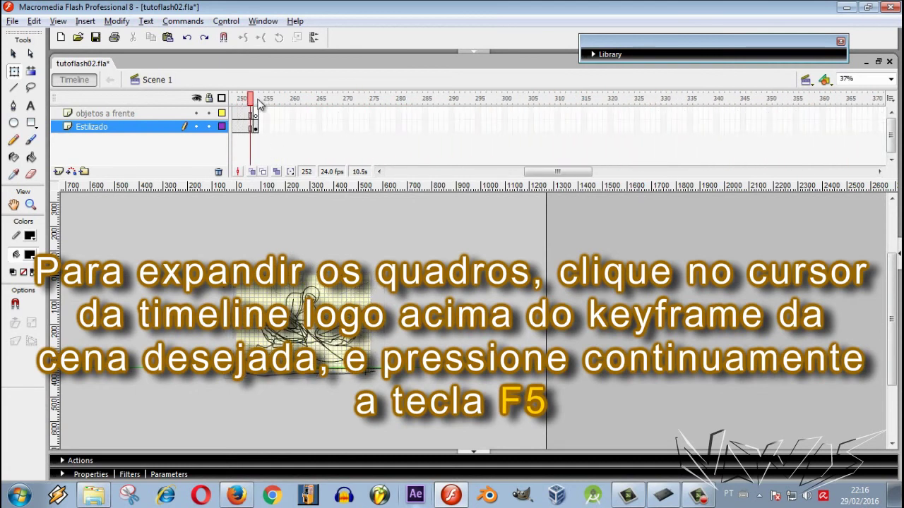
# Extend the last scene starting at frame 253 by about 20 frames on both layers
pyautogui.click(258, 99)
pyautogui.press('F5')
pyautogui.press('F5')
pyautogui.press('F5')
pyautogui.press('F5')
pyautogui.press('F5')
pyautogui.press('F5')
pyautogui.press('F5')
pyautogui.press('F5')
pyautogui.press('F5')
pyautogui.press('F5')
pyautogui.press('F5')
pyautogui.press('F5')
pyautogui.press('F5')
pyautogui.press('F5')
pyautogui.press('F5')
pyautogui.press('F5')
pyautogui.press('F5')
pyautogui.press('F5')
pyautogui.press('F5')
pyautogui.press('F5')
# Return to frame 1 of the timeline and save the document
pyautogui.moveTo(532, 172); pyautogui.dragTo(343, 161)
pyautogui.click(237, 100)
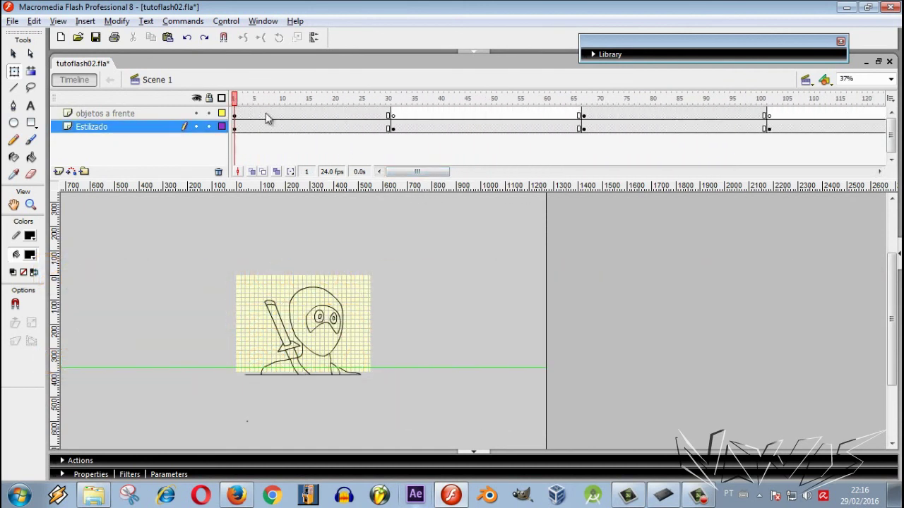
pyautogui.click(412, 247)
pyautogui.click(97, 40)
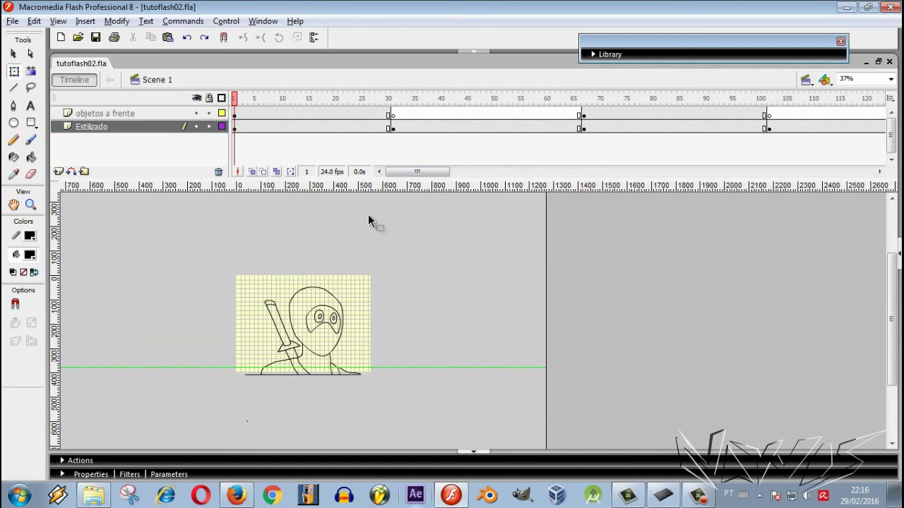
# Play the whole animation as a test movie, close it, and scrub the opening scene to frame 20
pyautogui.hotkey('ctrl', '2')
pyautogui.hotkey('ctrl', 'Return')
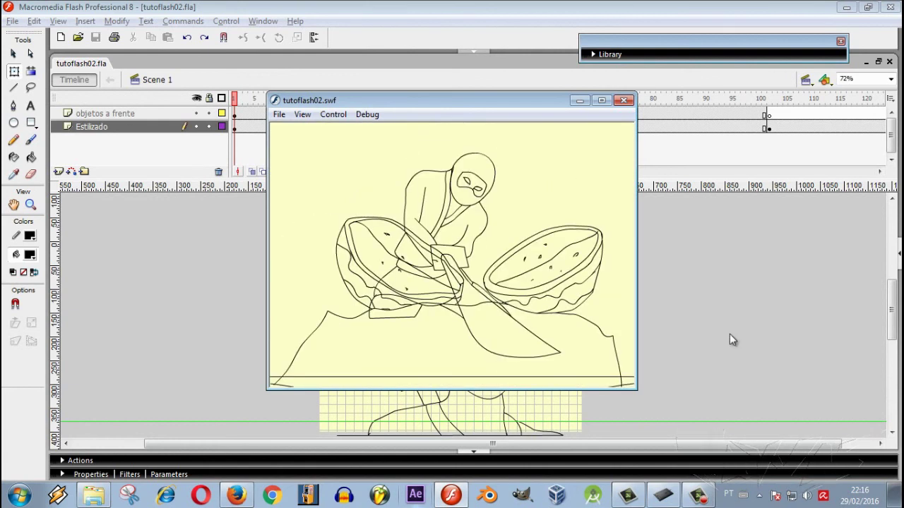
pyautogui.click(624, 101)
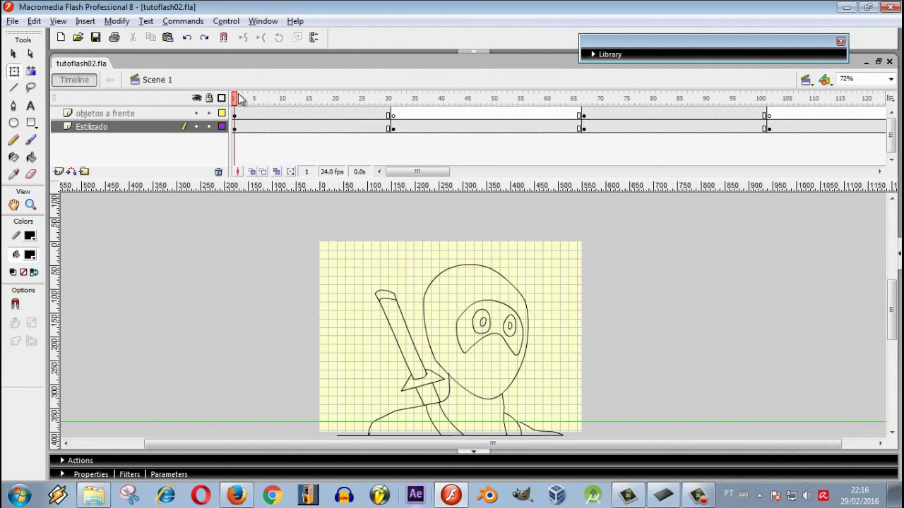
pyautogui.moveTo(235, 99); pyautogui.dragTo(337, 102)
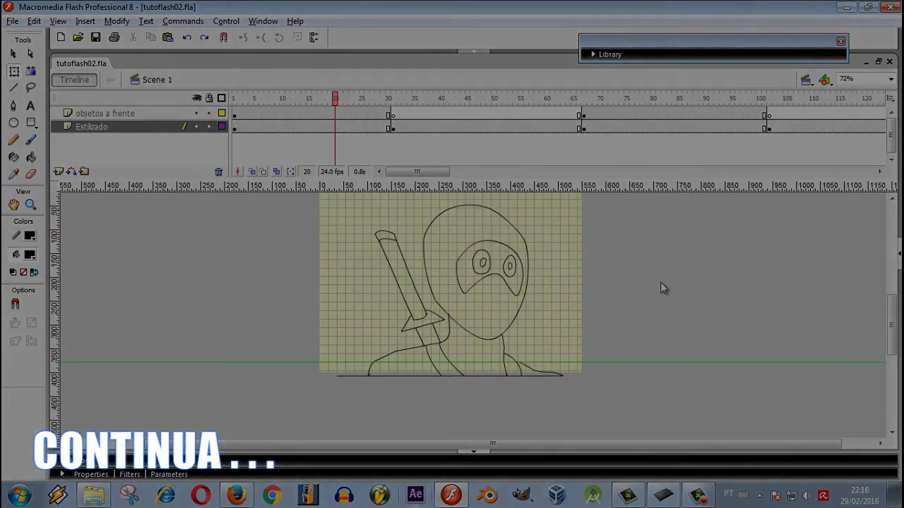